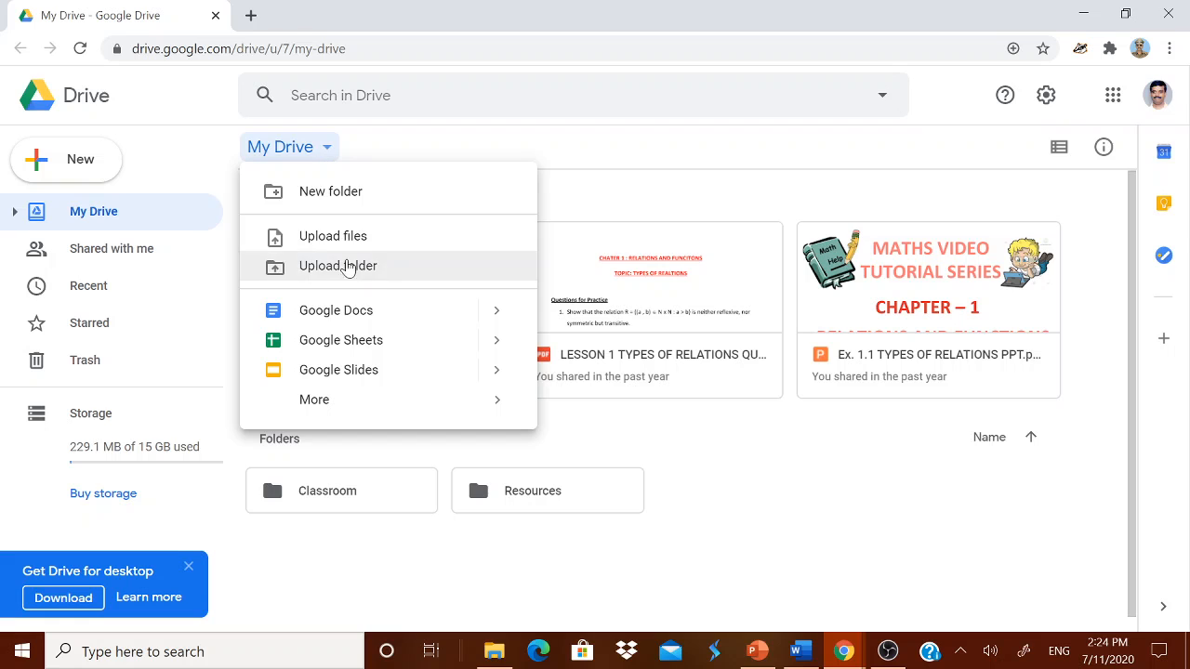
# Create a new blank Google Form from My Drive and title it QUIZ ONLINE
pyautogui.moveTo(335, 407)
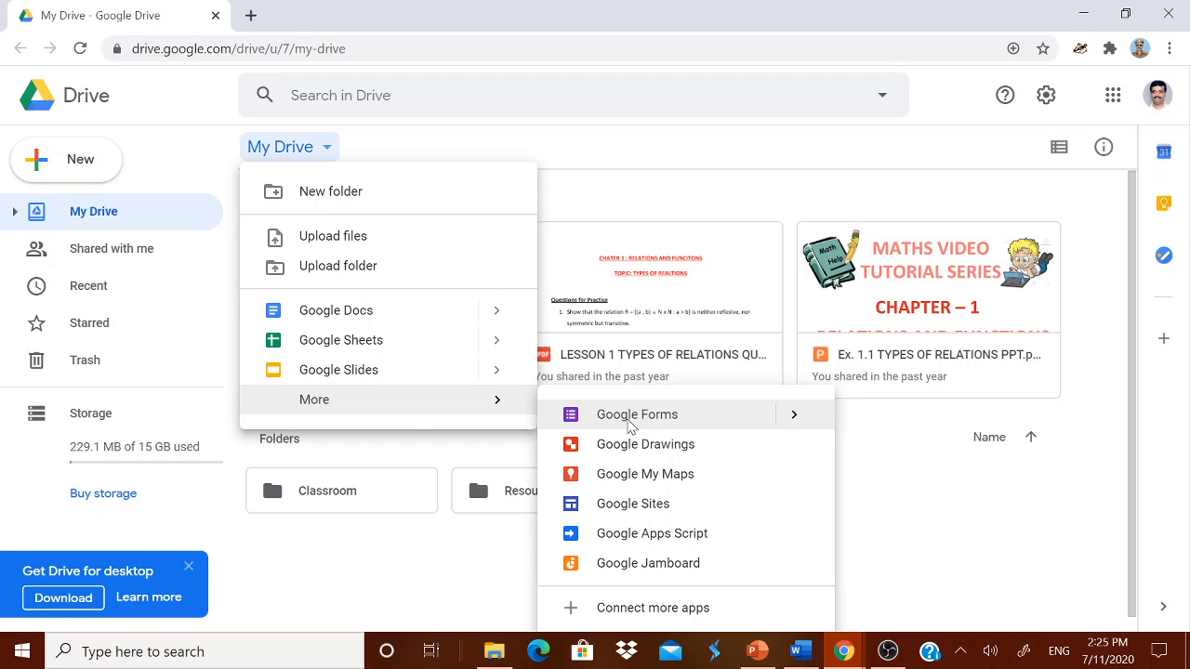
pyautogui.click(630, 420)
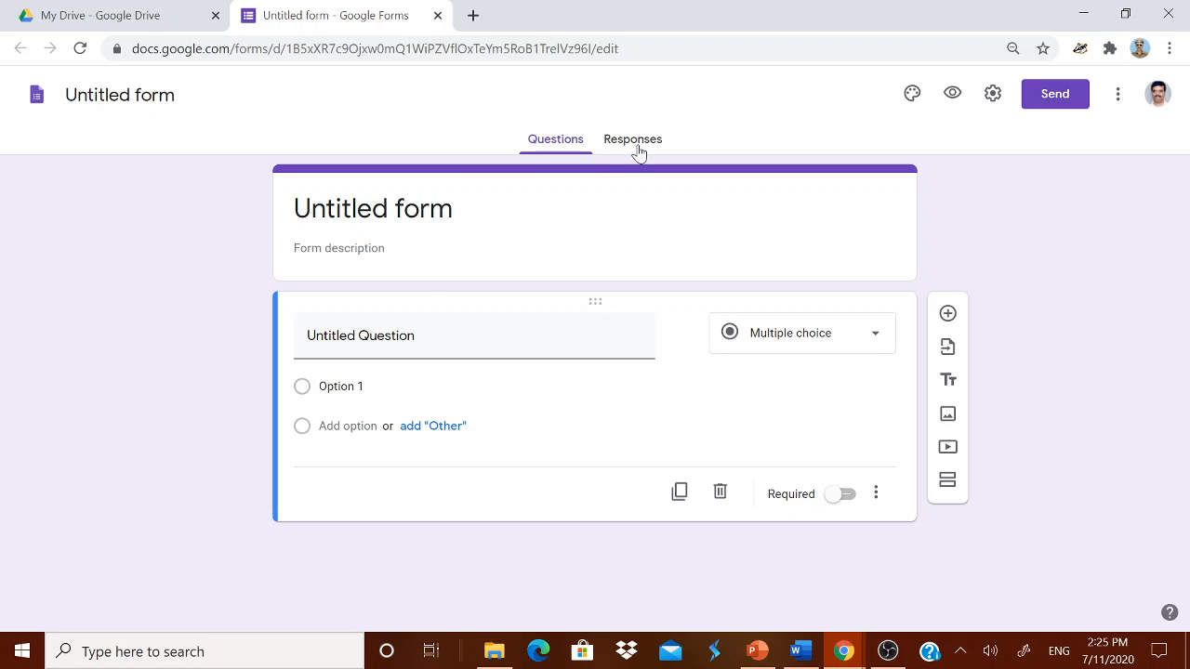
pyautogui.click(373, 209)
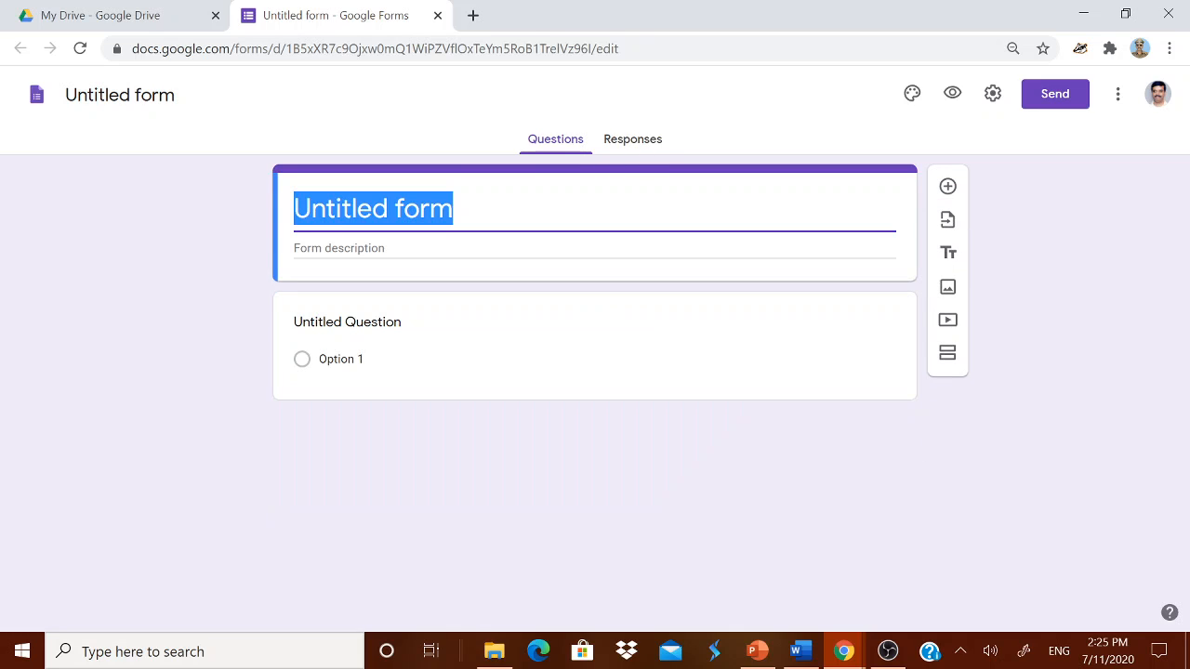
pyautogui.write('QUIZ ONLINE')
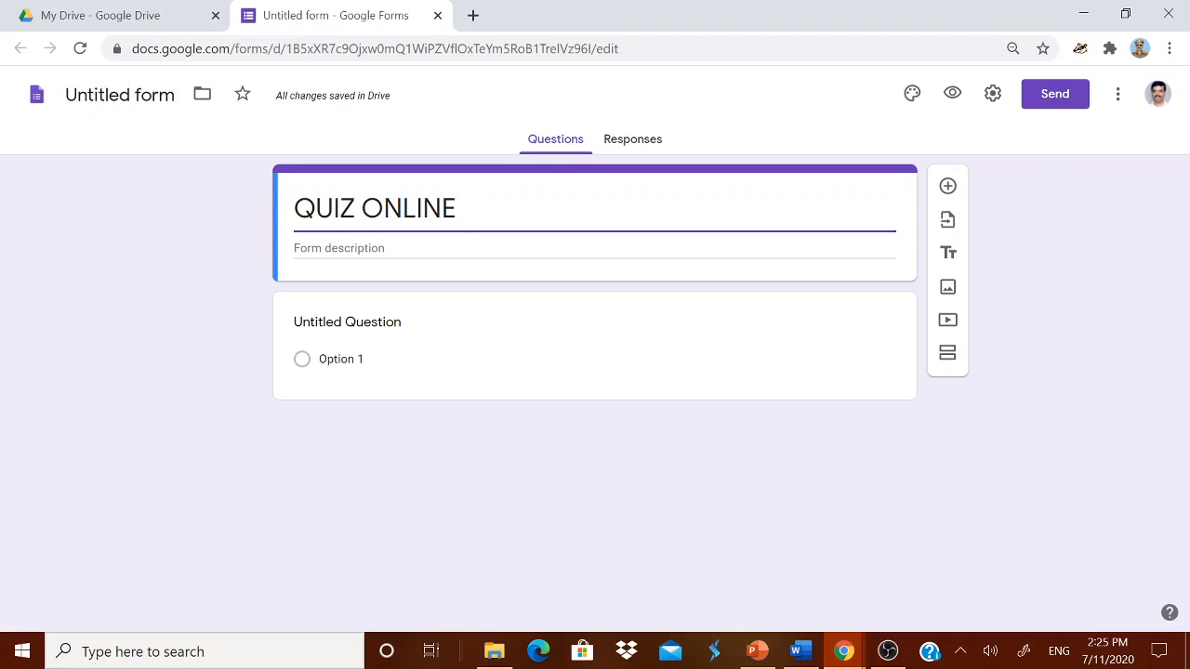
# Turn on the "Make this a quiz" option in the form's settings
pyautogui.click(992, 97)
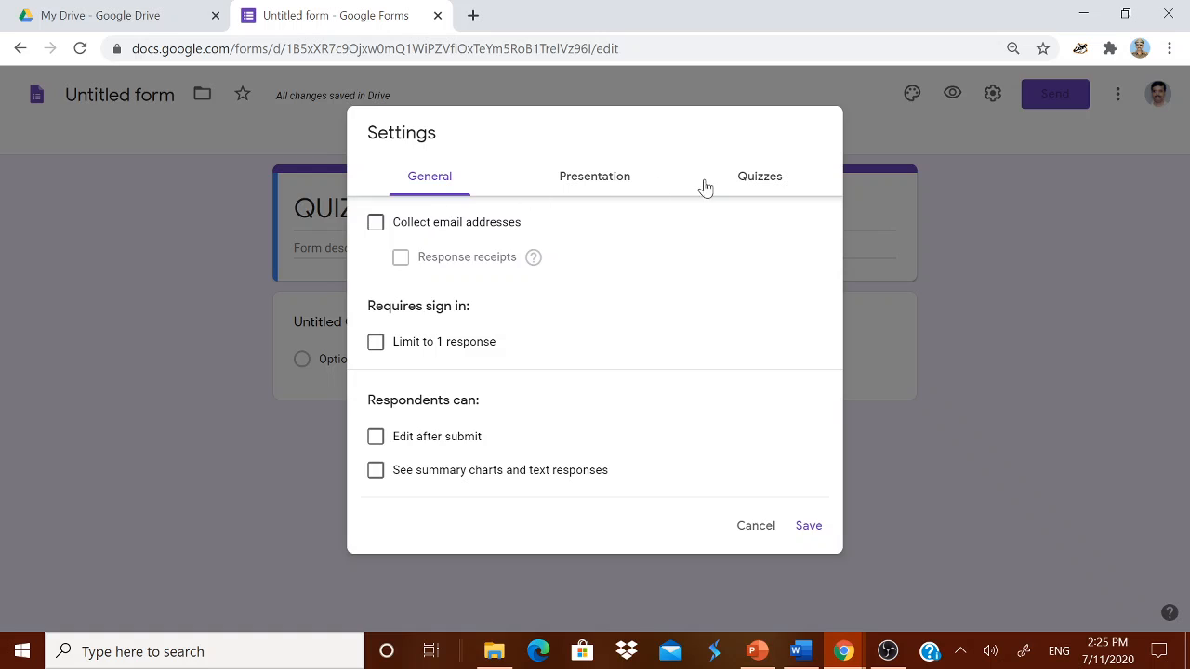
pyautogui.click(760, 178)
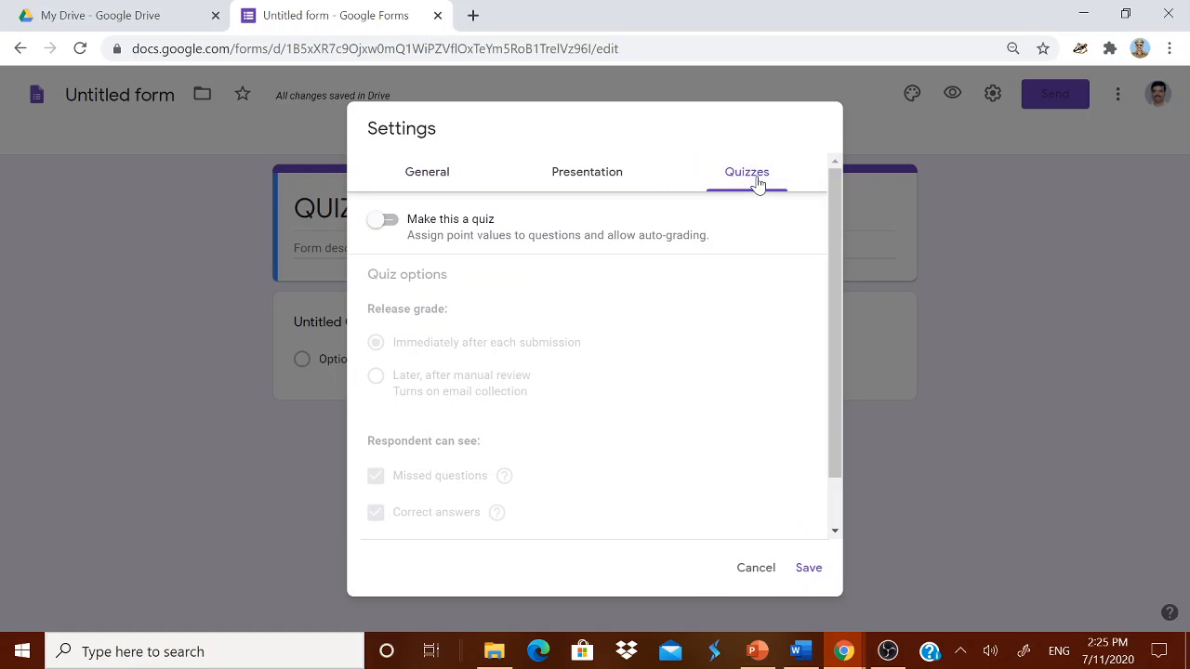
pyautogui.click(406, 230)
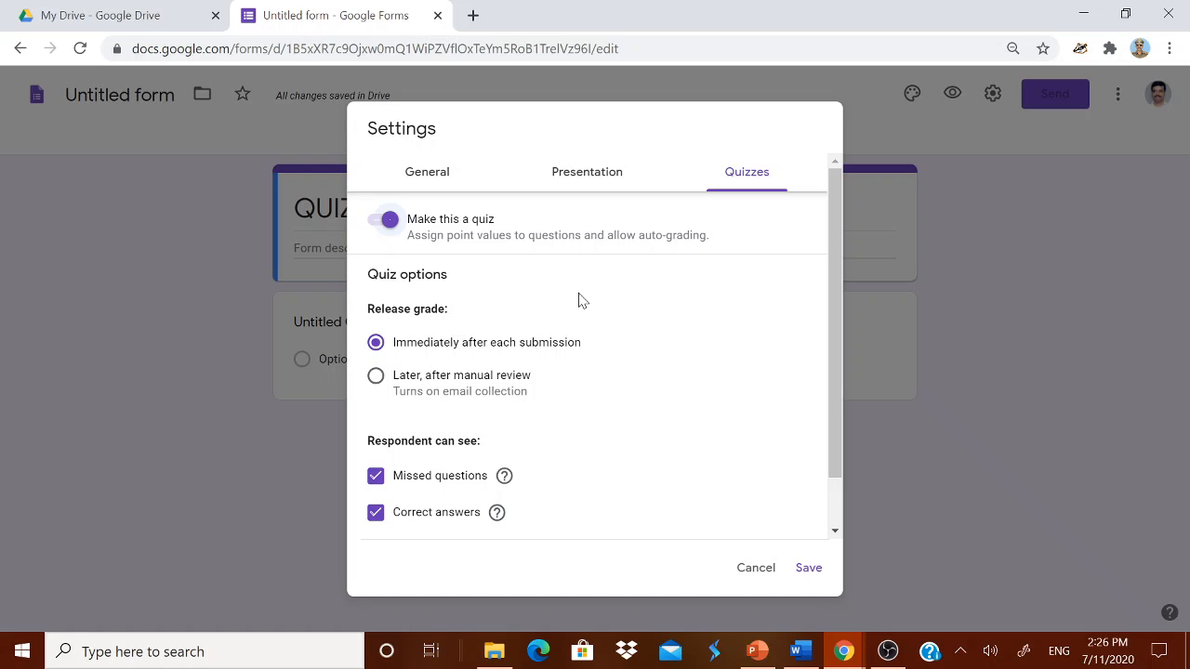
# Limit the form to 1 response per respondent and enable shuffled question order
pyautogui.click(440, 185)
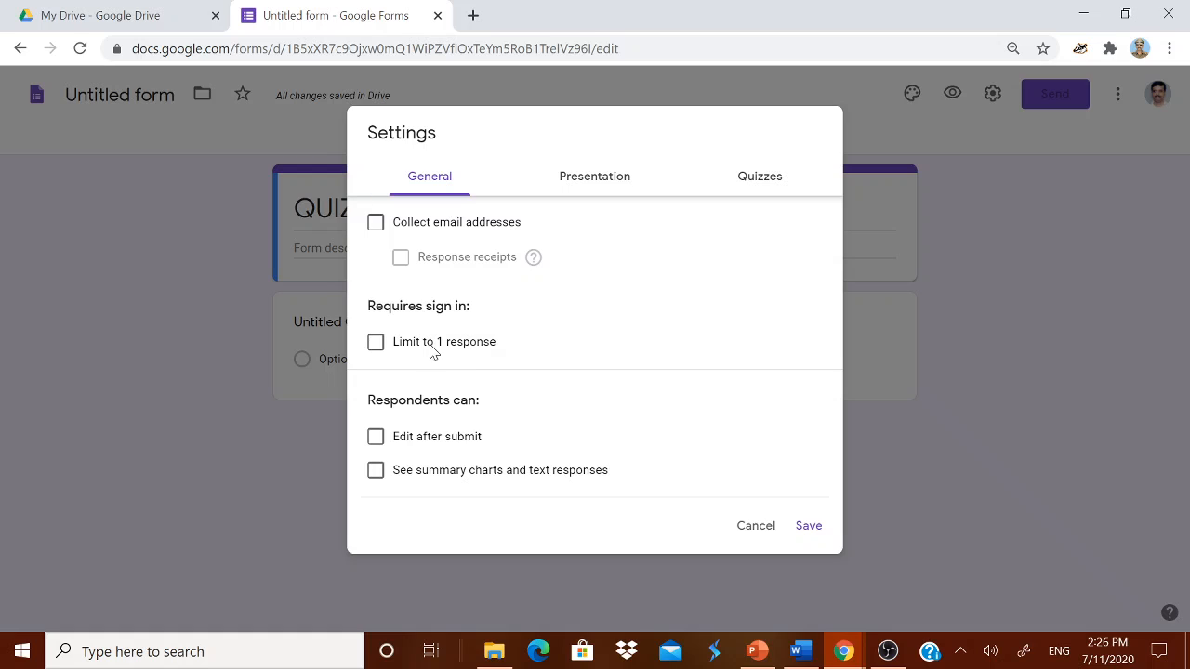
pyautogui.click(376, 351)
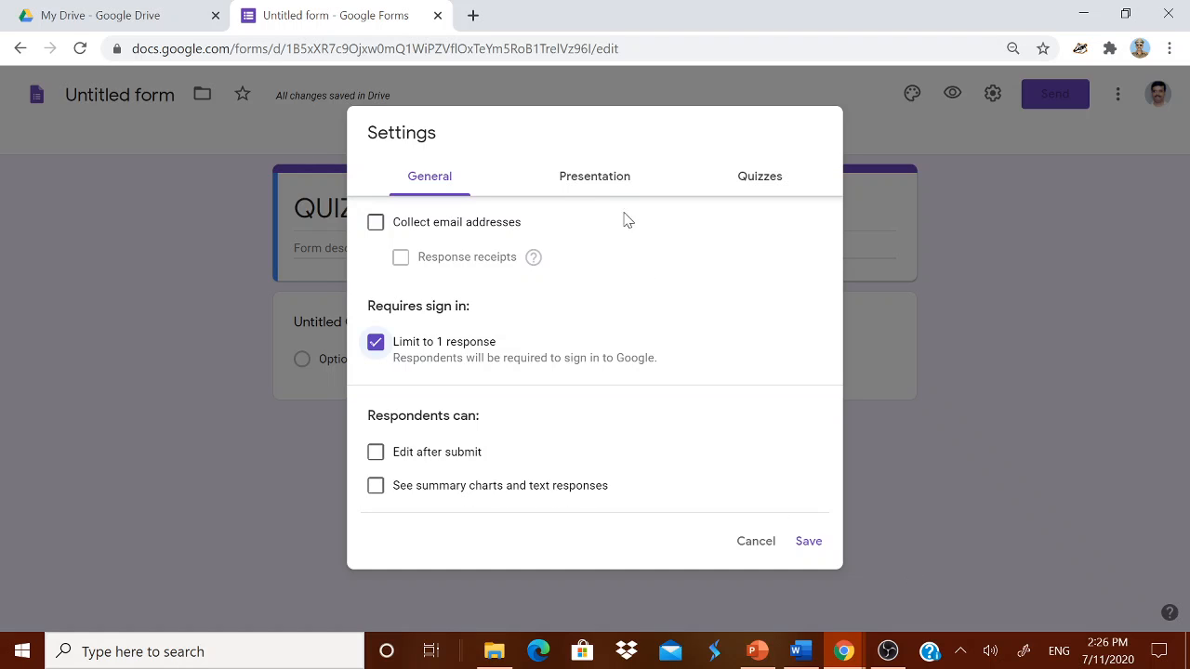
pyautogui.click(604, 187)
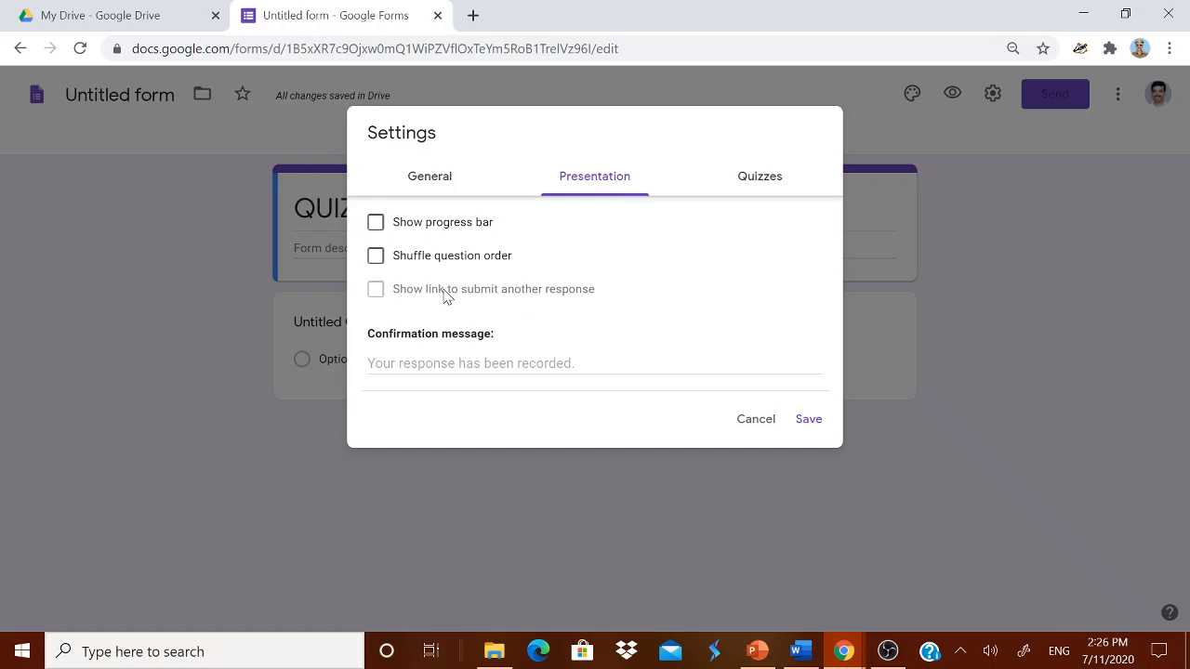
pyautogui.click(376, 257)
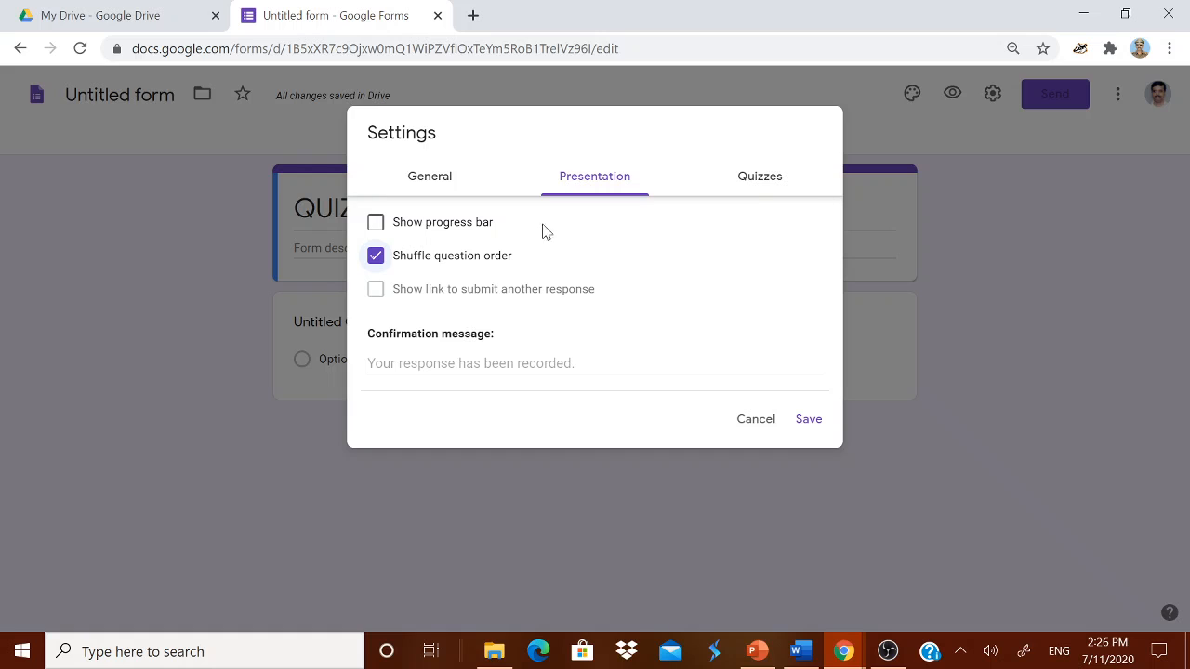
# Review the form's settings, stop respondents from seeing missed questions, and save the settings
pyautogui.click(751, 189)
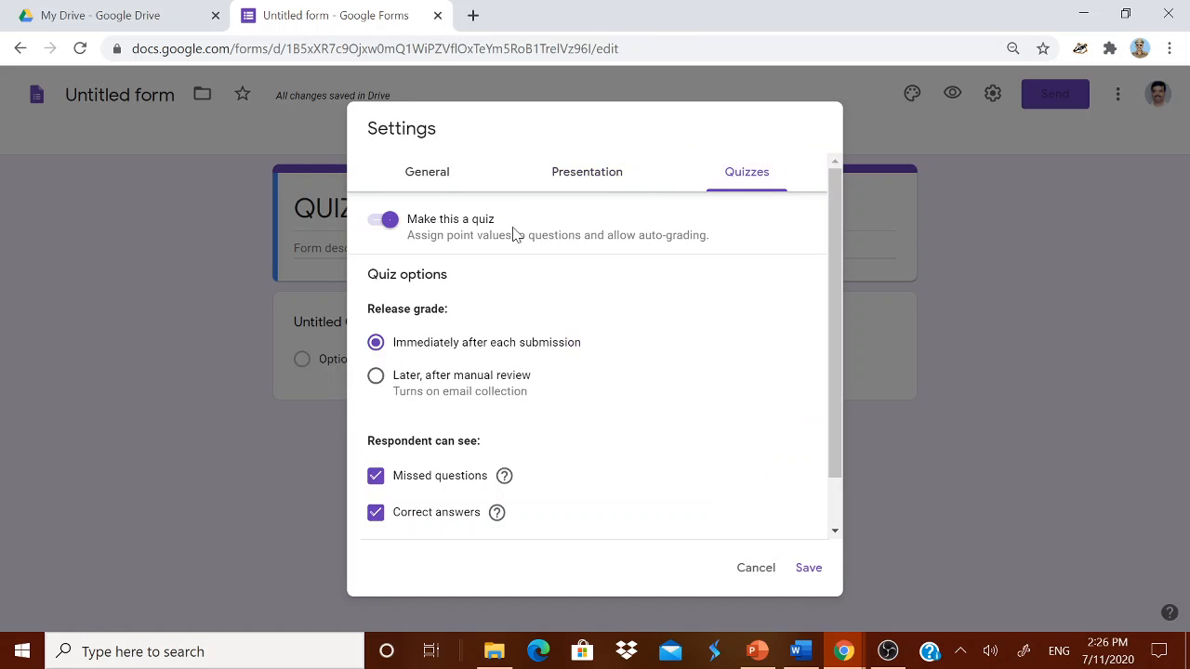
pyautogui.click(587, 181)
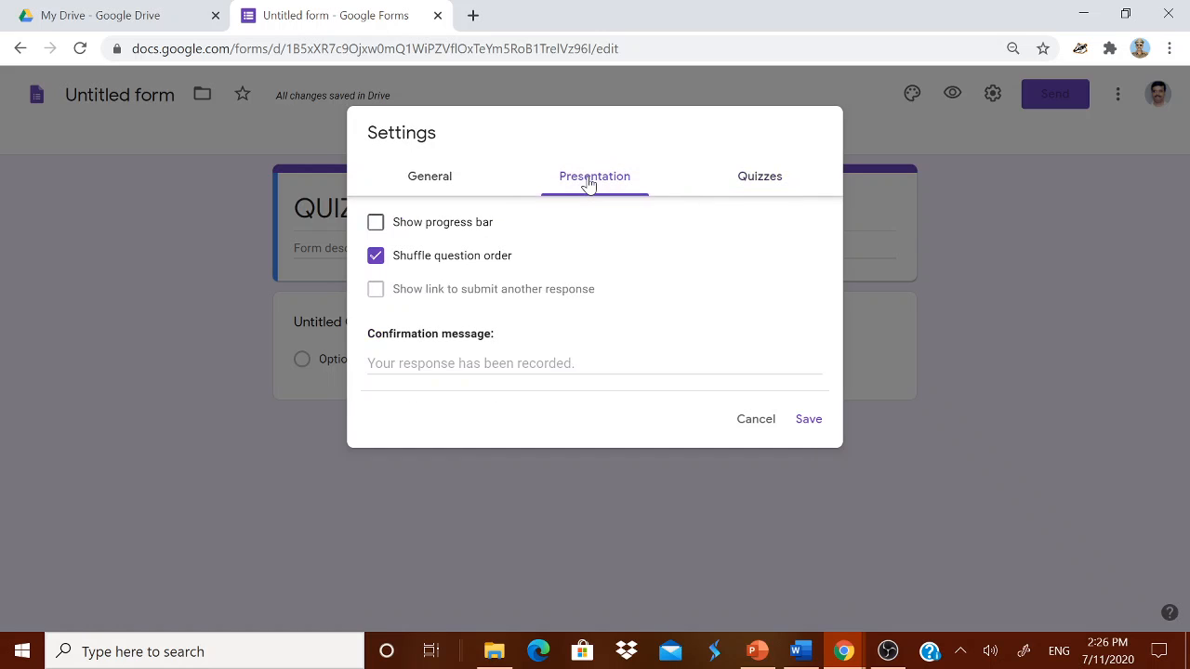
pyautogui.click(441, 182)
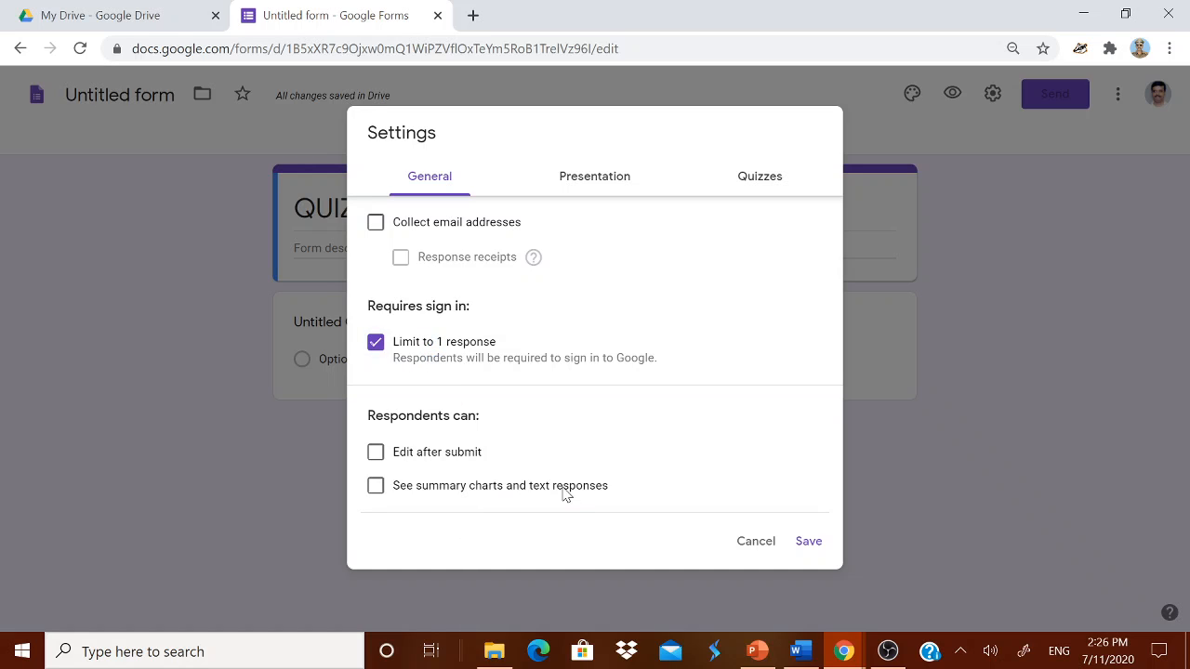
pyautogui.click(591, 185)
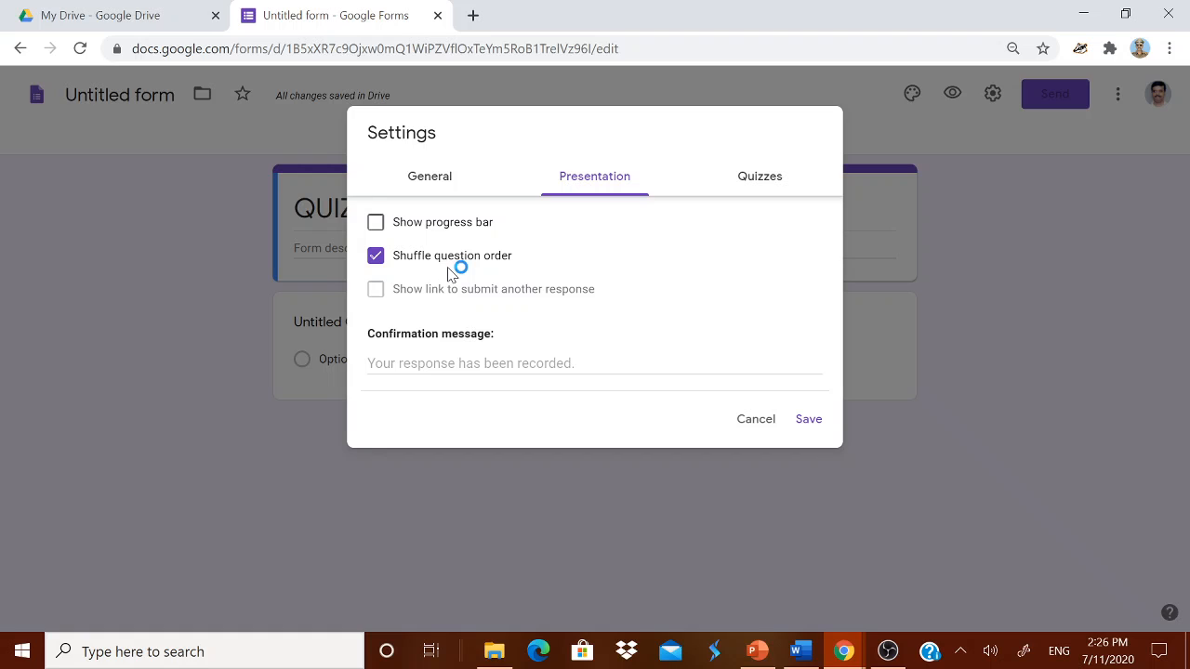
pyautogui.click(749, 186)
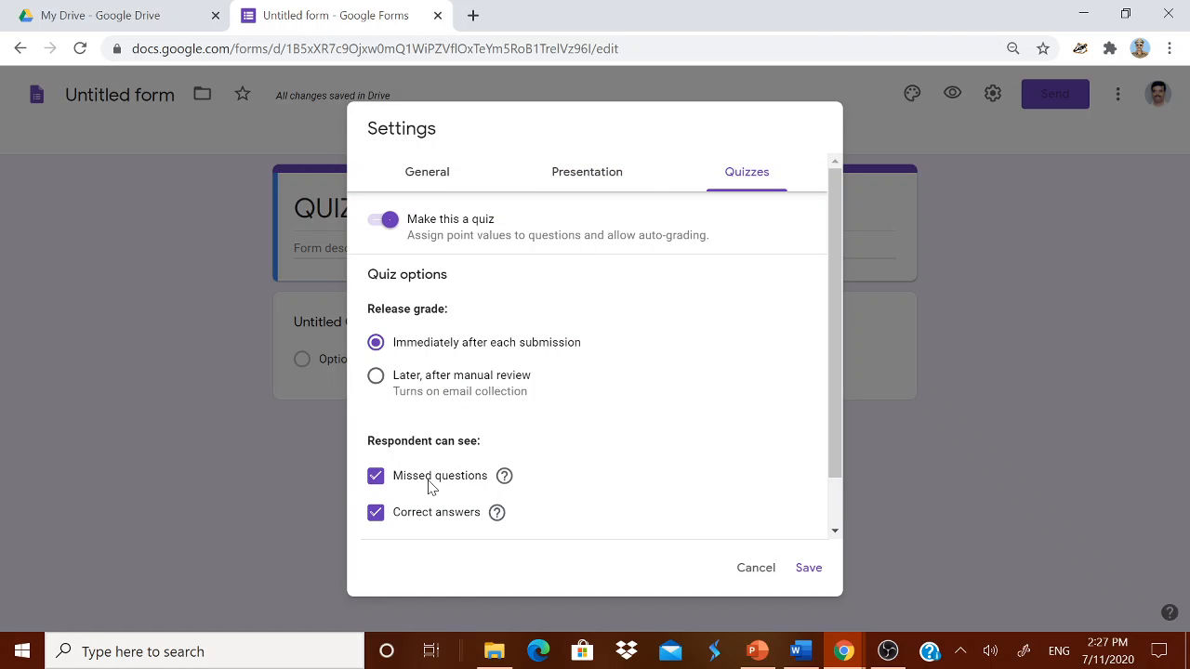
pyautogui.click(375, 477)
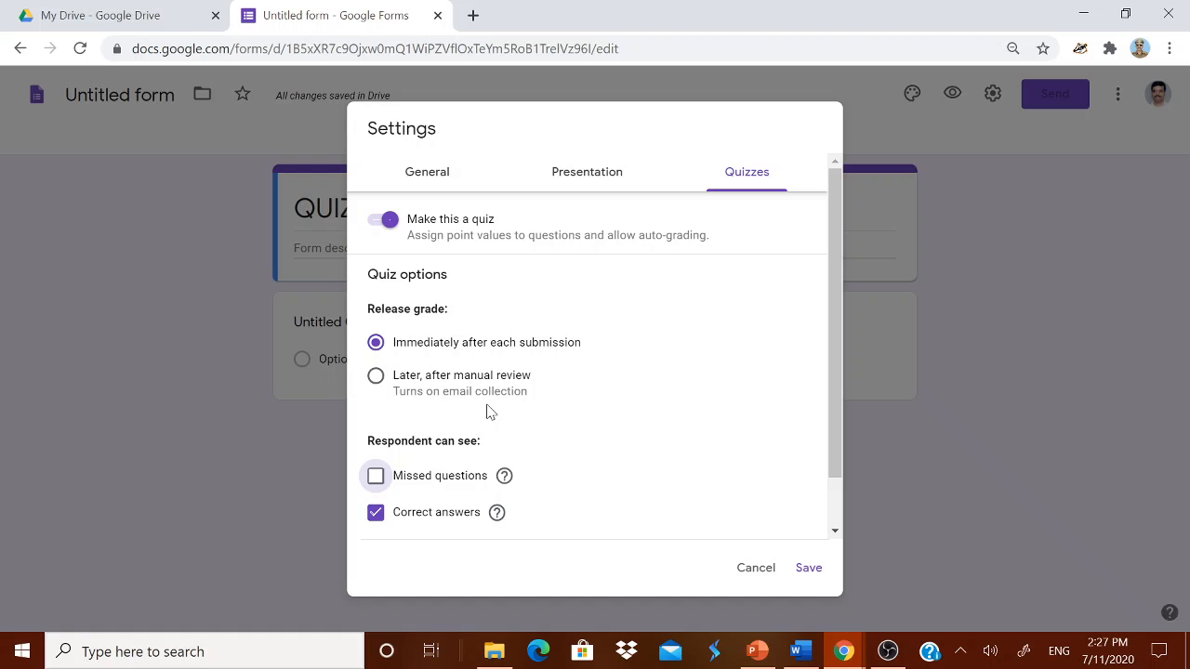
pyautogui.click(808, 568)
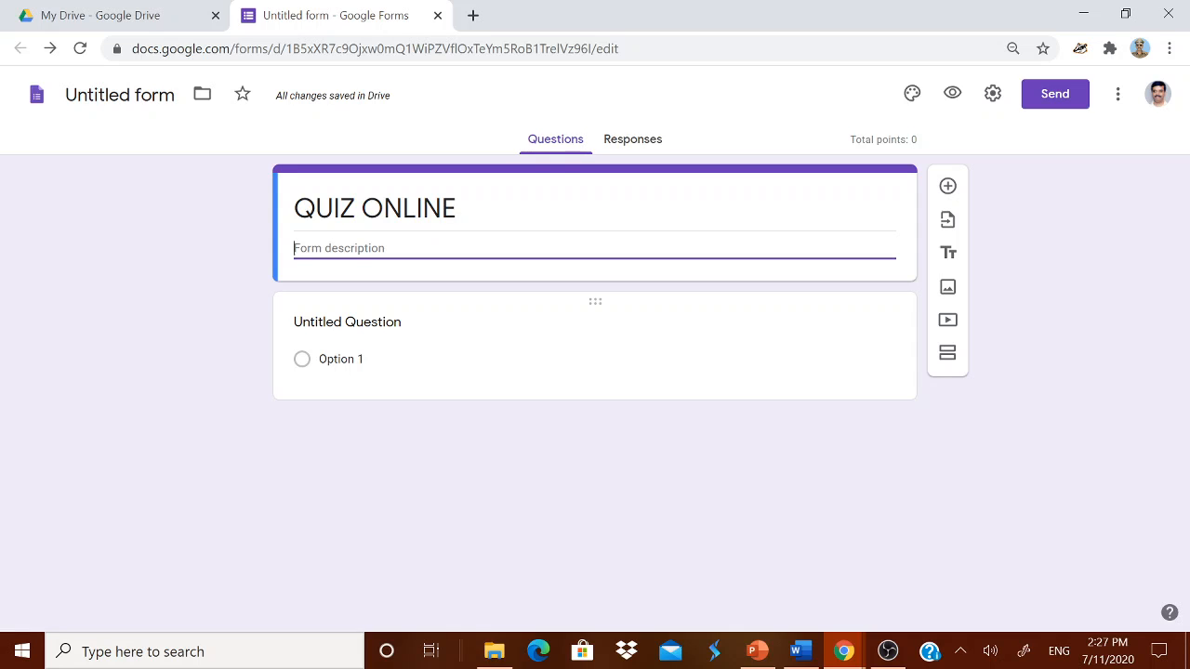
# Copy "How does Coronavirus transmit?" from quiz.docx in Word into the form's untitled question in Chrome
pyautogui.click(404, 326)
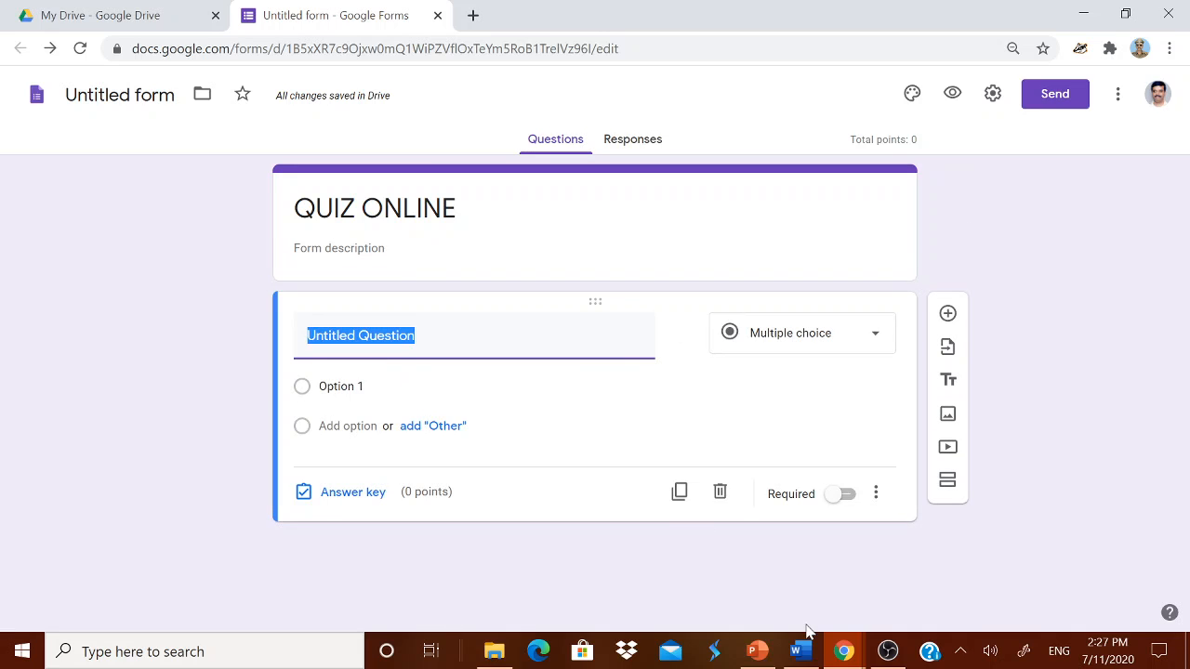
pyautogui.click(801, 652)
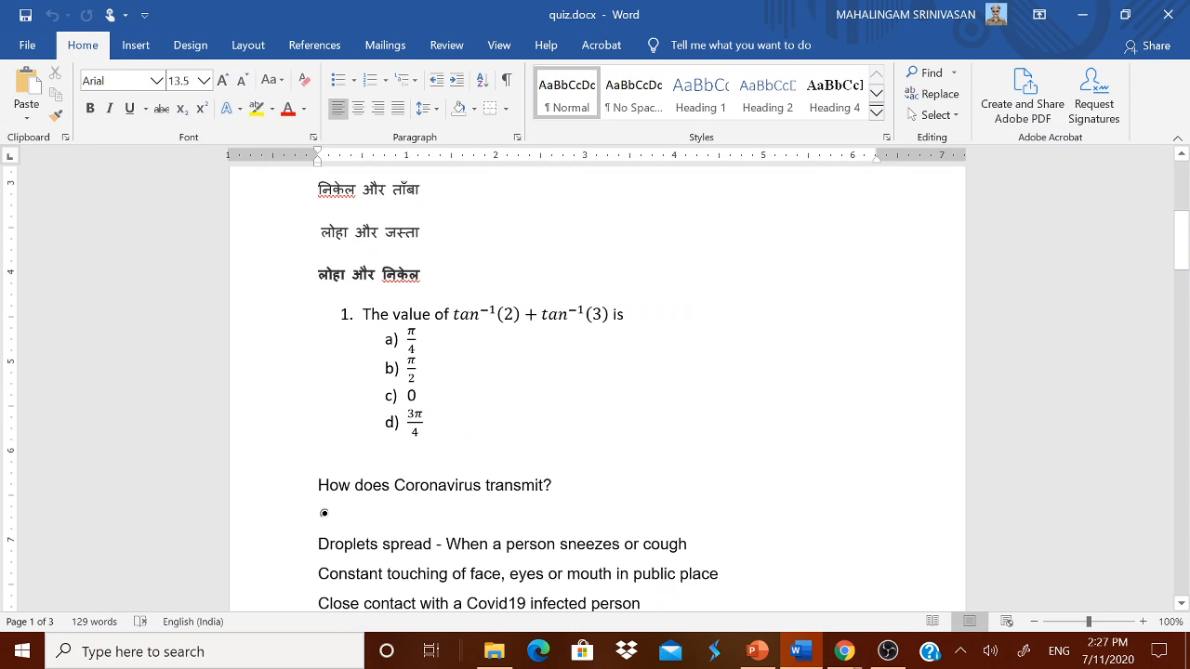
pyautogui.scroll(-2, 517, 391)
pyautogui.moveTo(318, 396); pyautogui.dragTo(563, 400)
pyautogui.hotkey('ctrl', 'c')
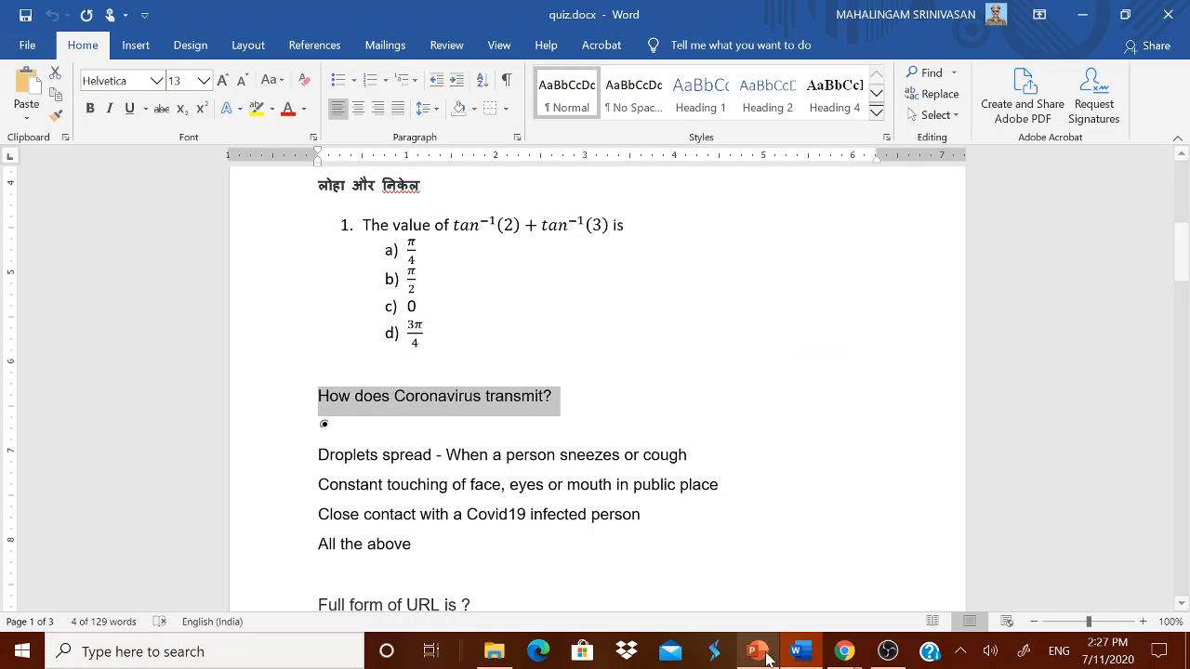
pyautogui.moveTo(841, 652)
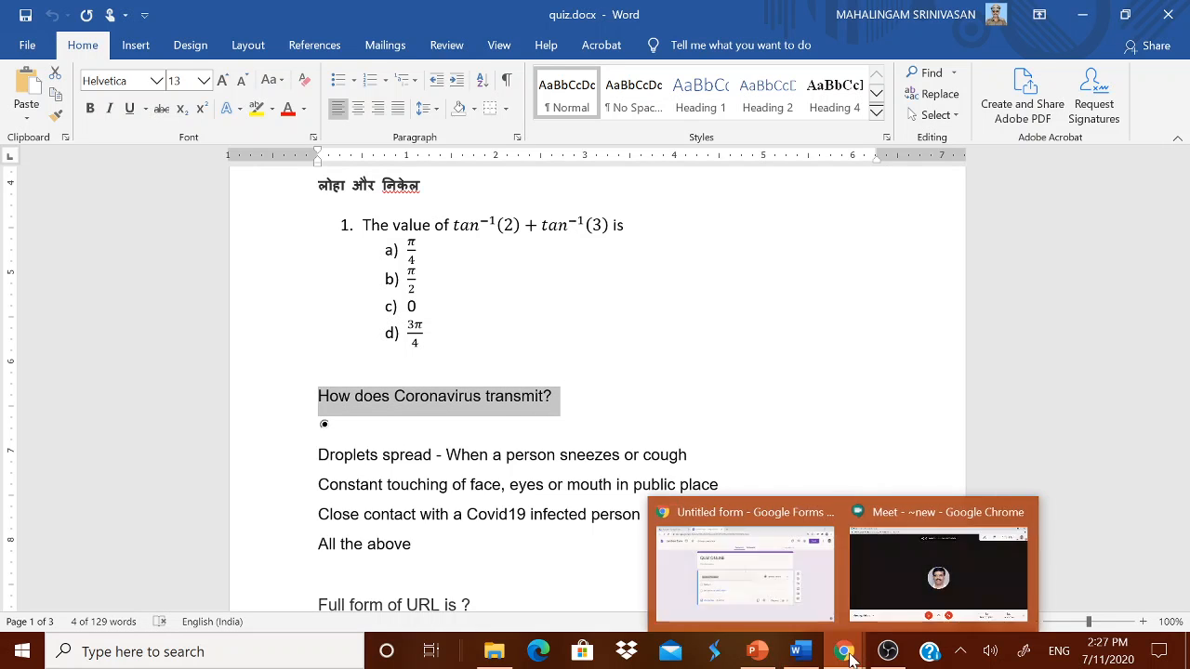
pyautogui.click(751, 604)
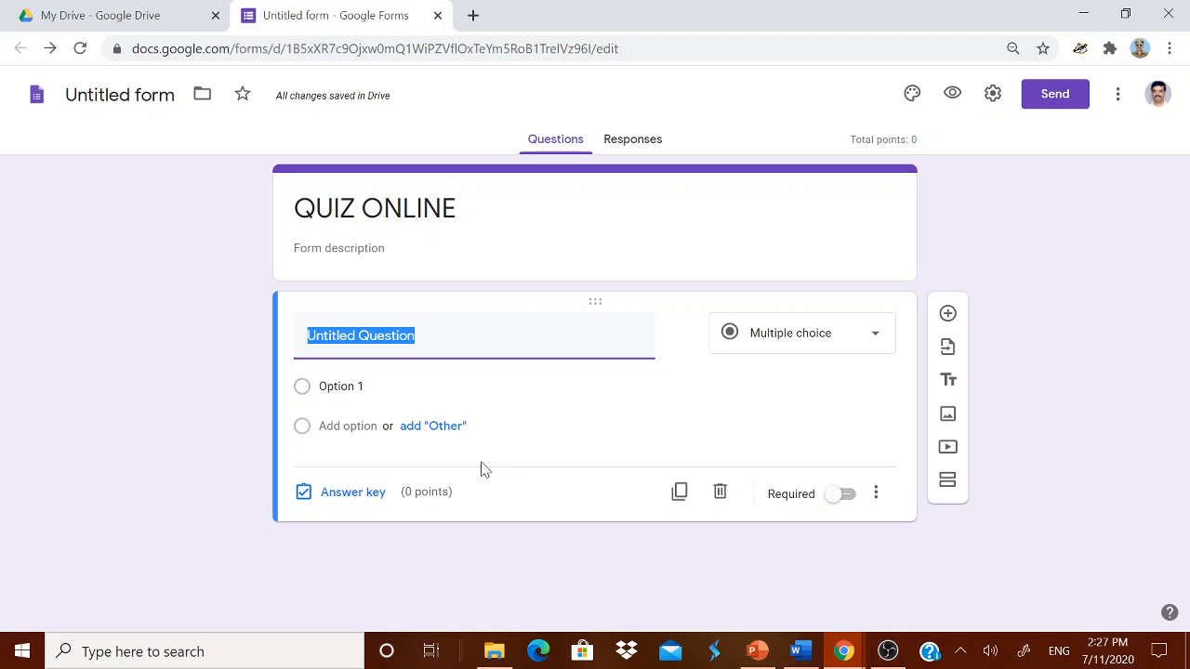
pyautogui.hotkey('ctrl', 'v')
# Copy the four Coronavirus answer choices, from "Droplets spread" to "All the above", from quiz.docx in Word into the question's options in Chrome
pyautogui.click(799, 651)
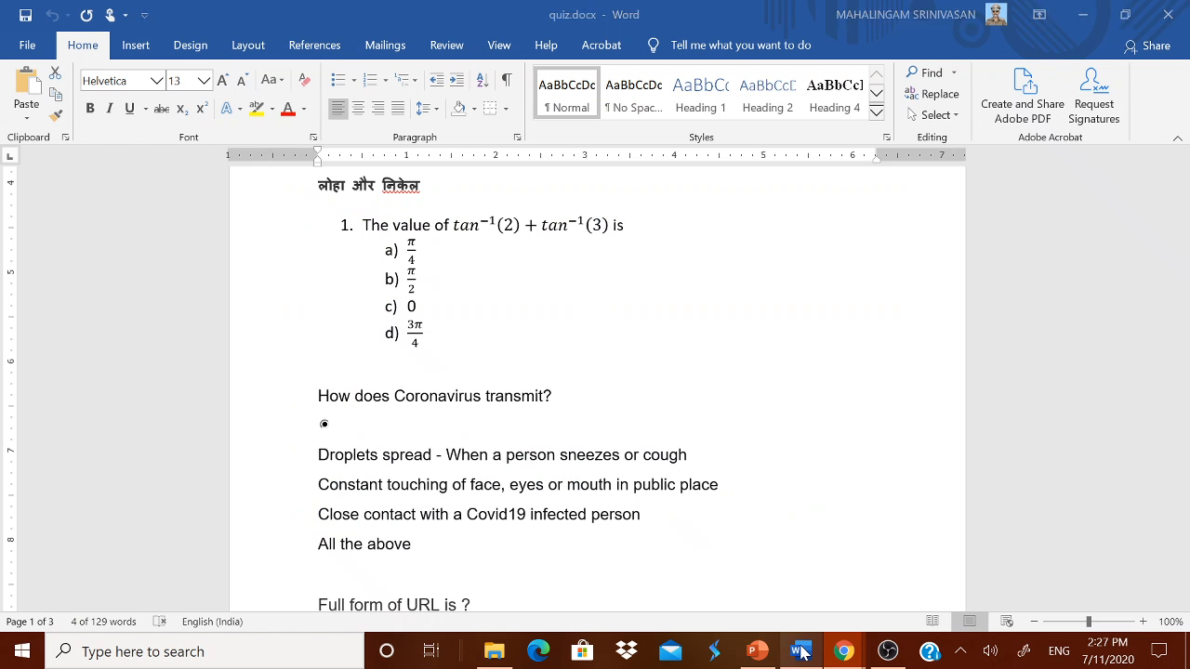
pyautogui.click(319, 454)
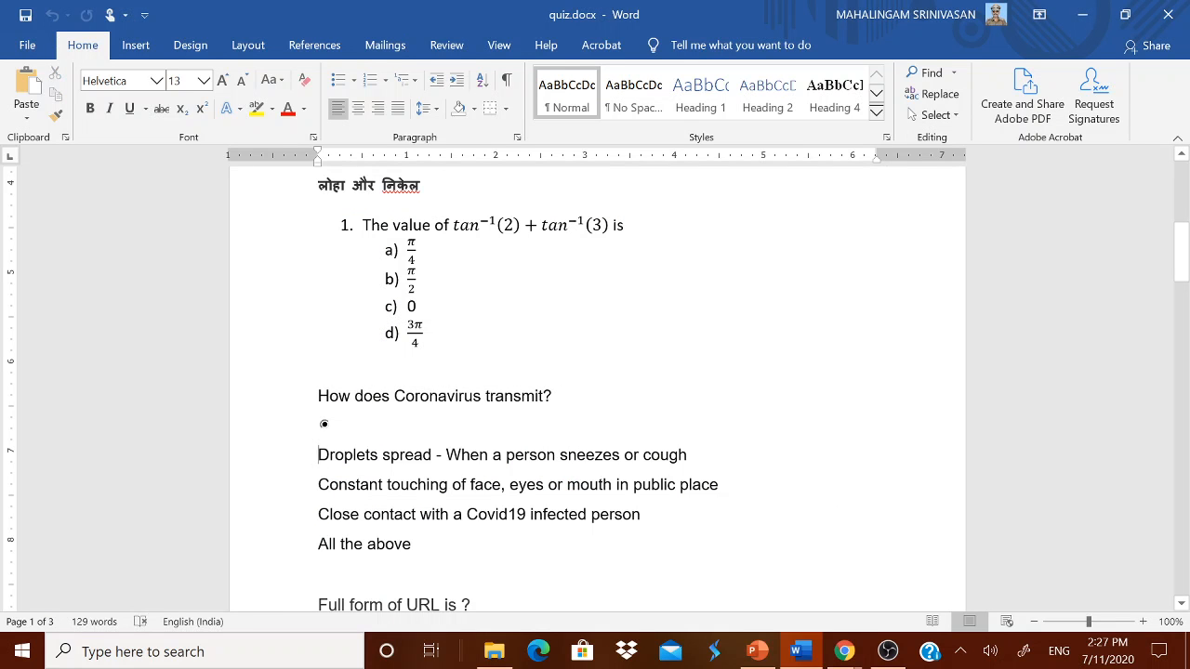
pyautogui.moveTo(319, 455); pyautogui.dragTo(430, 546)
pyautogui.hotkey('ctrl', 'c')
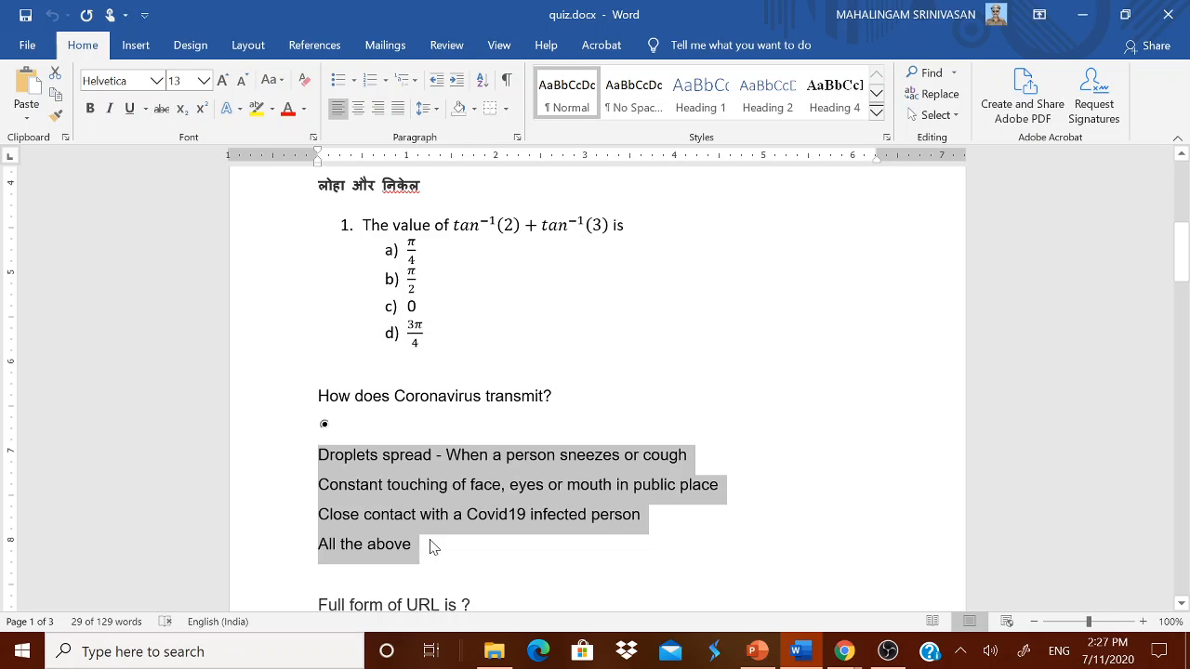
pyautogui.click(841, 653)
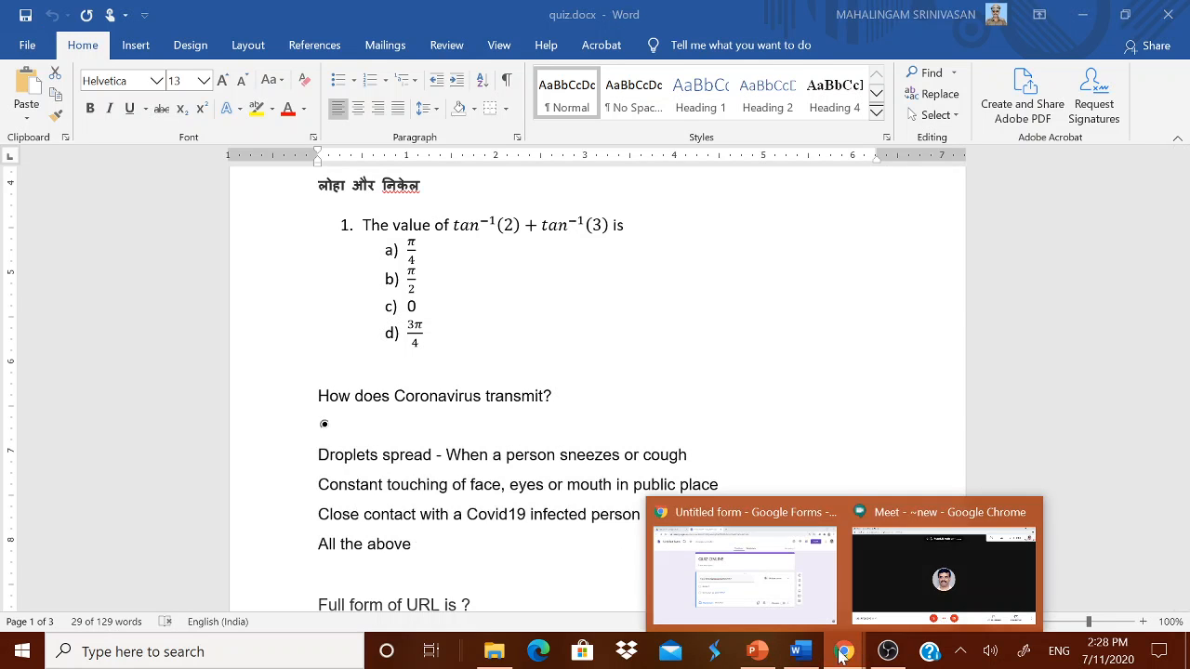
pyautogui.click(786, 609)
pyautogui.click(344, 386)
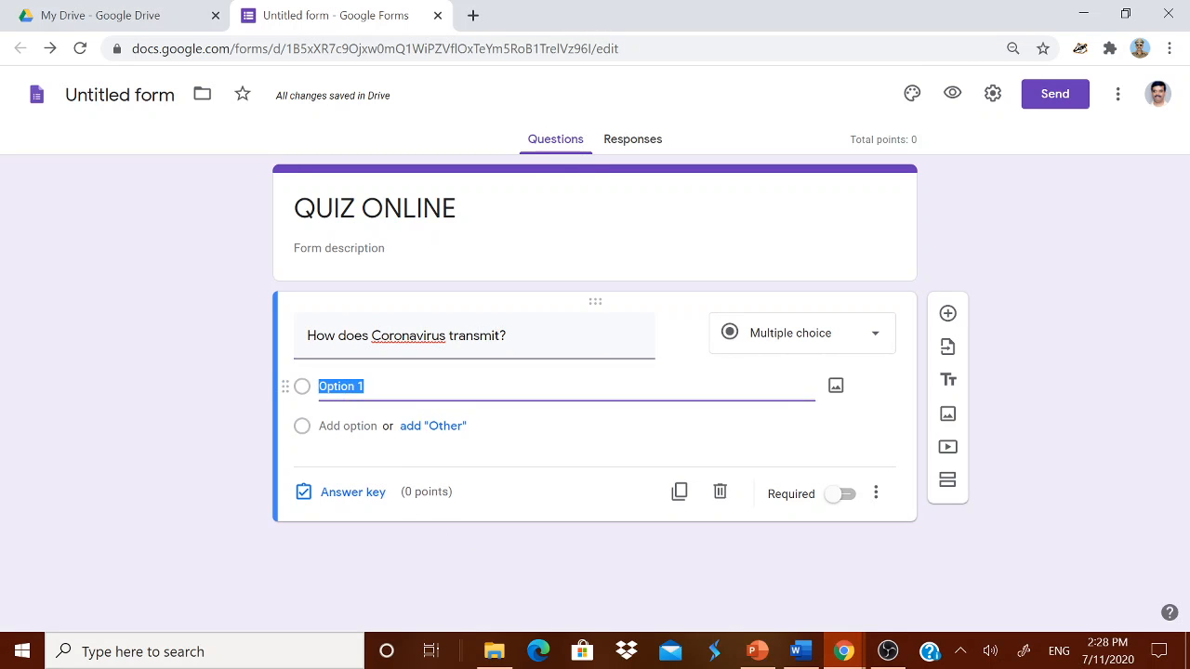
pyautogui.hotkey('ctrl', 'v')
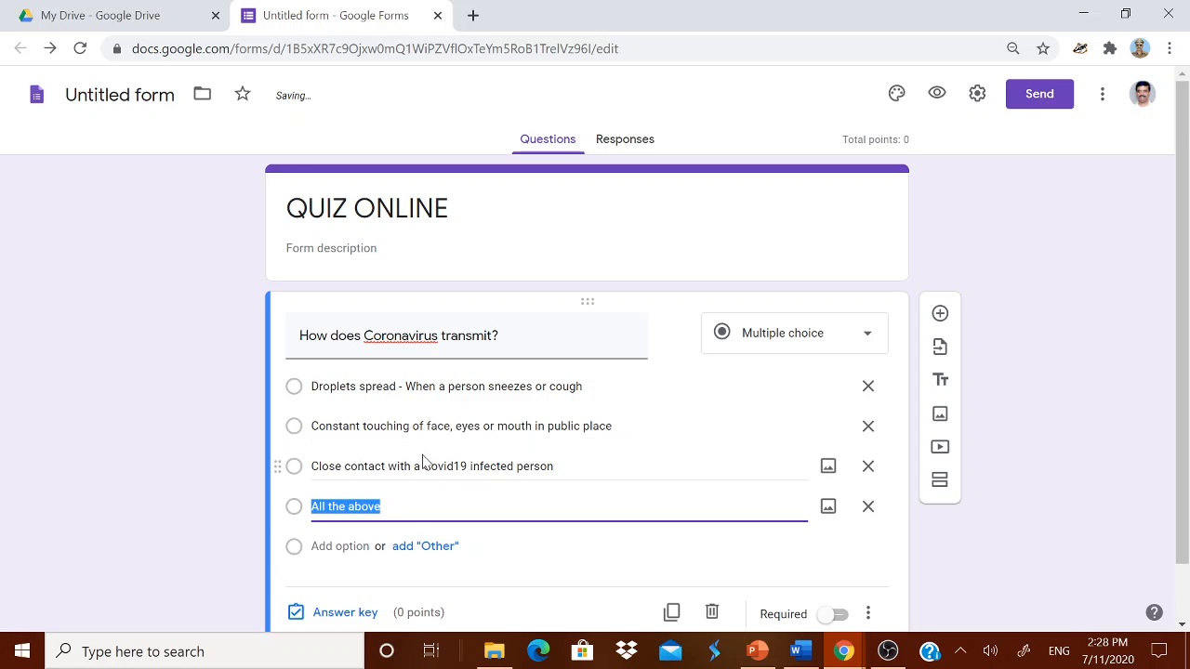
# Mark "All the above" as the correct answer worth 1 point and make the question required
pyautogui.scroll(-1, 371, 578)
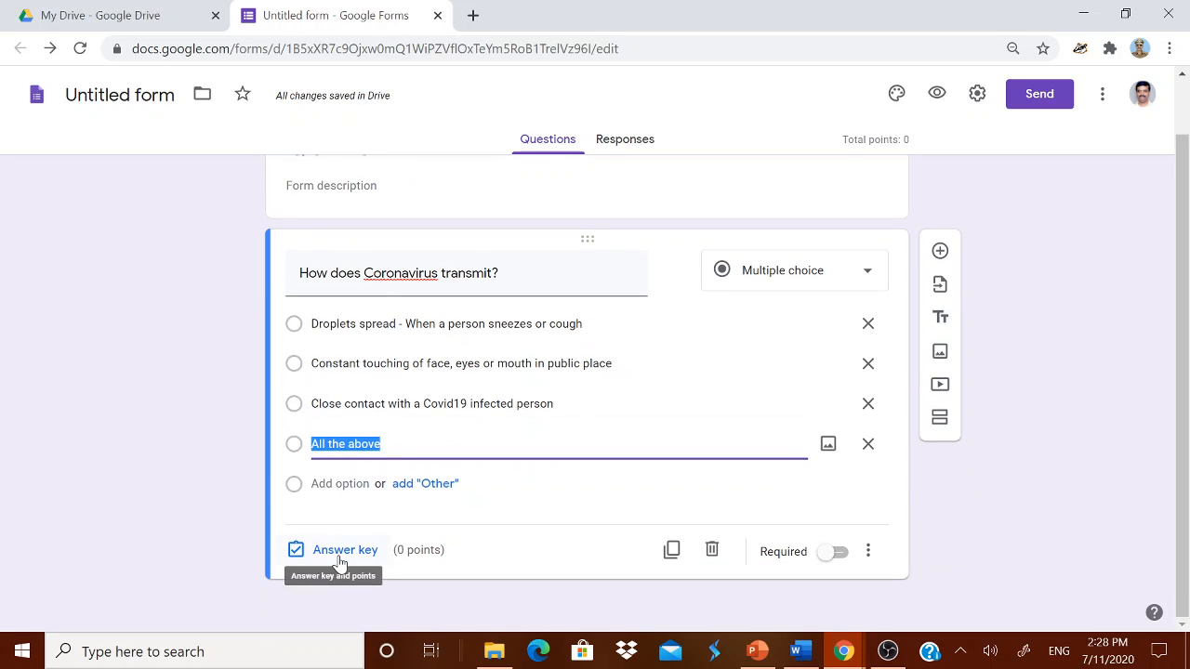
pyautogui.click(342, 552)
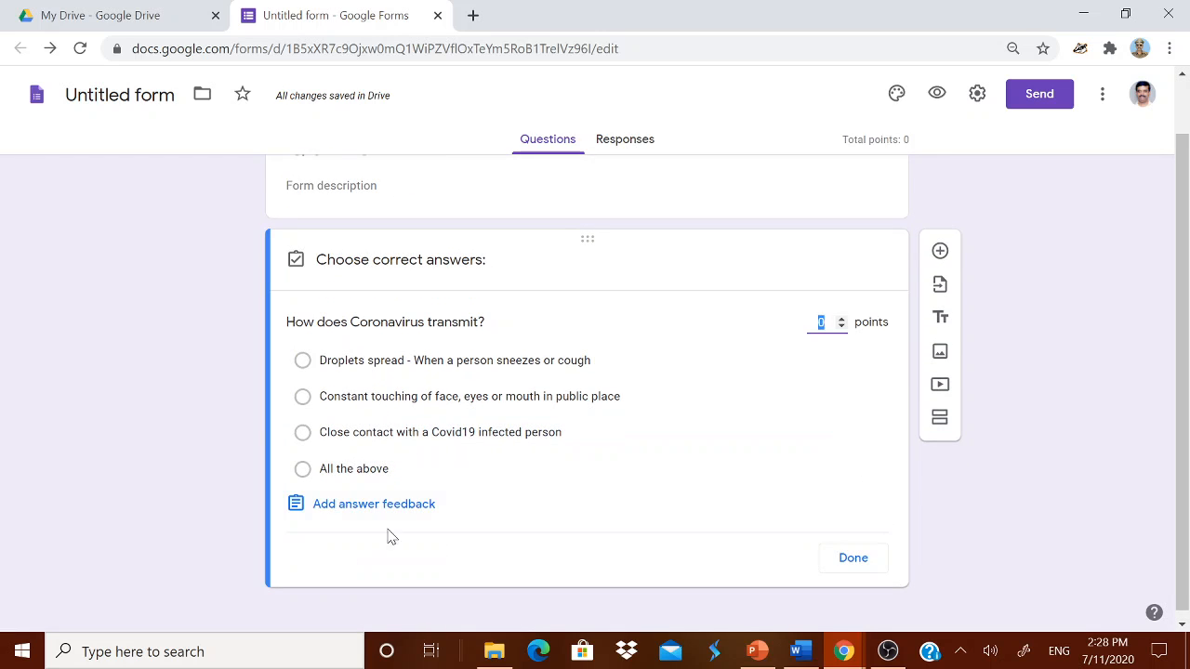
pyautogui.click(314, 474)
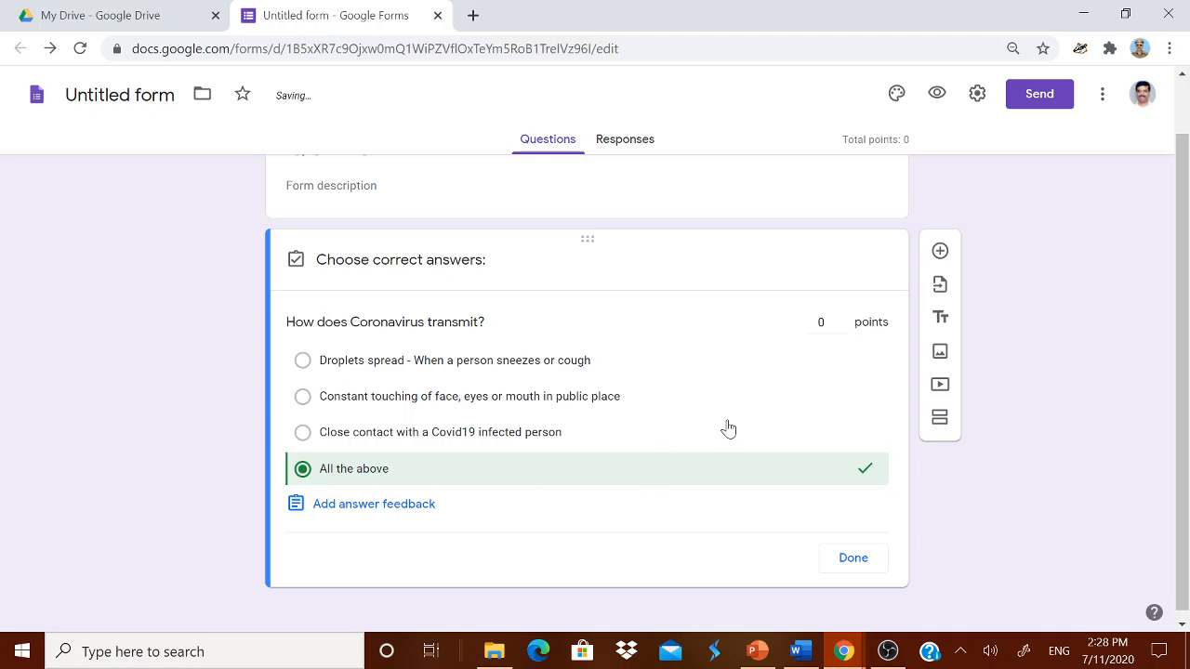
pyautogui.click(840, 320)
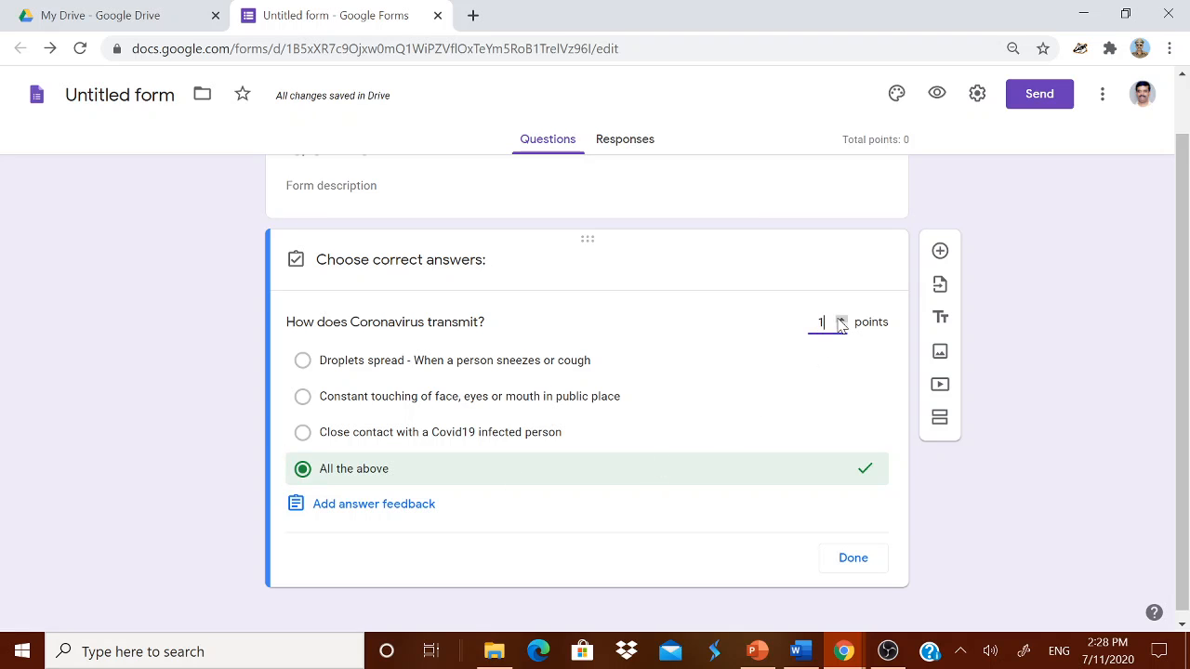
pyautogui.click(847, 560)
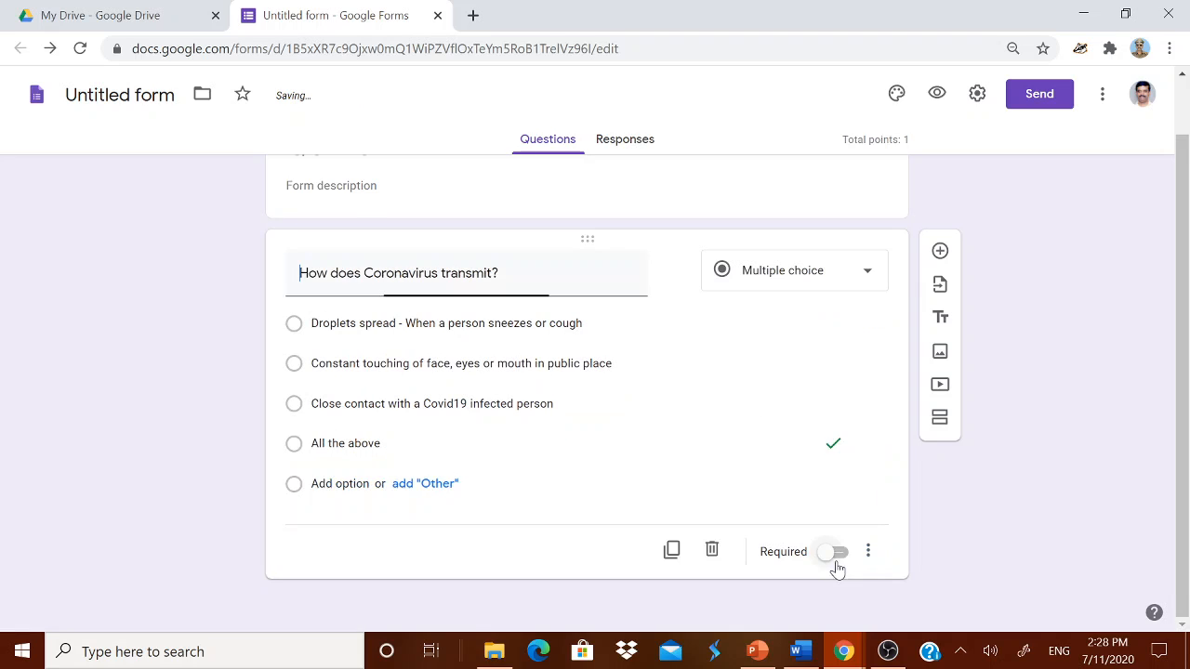
pyautogui.click(837, 556)
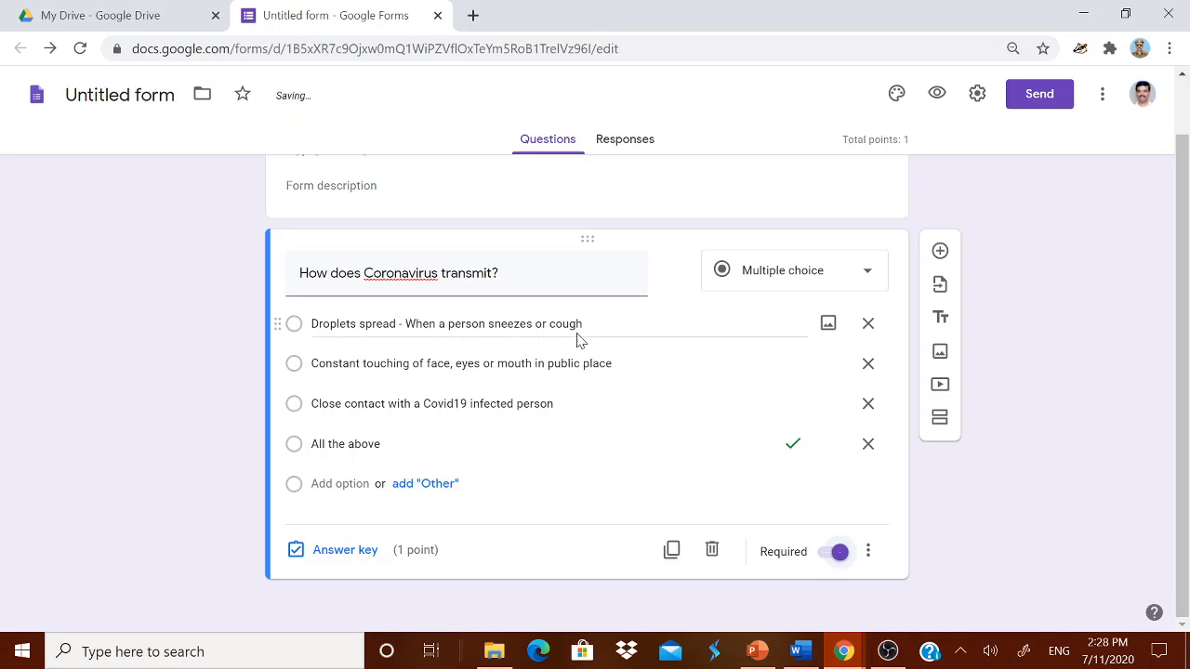
# Add a short-answer question titled NAME between the form's title and the Coronavirus question
pyautogui.scroll(1, 580, 338)
pyautogui.click(524, 271)
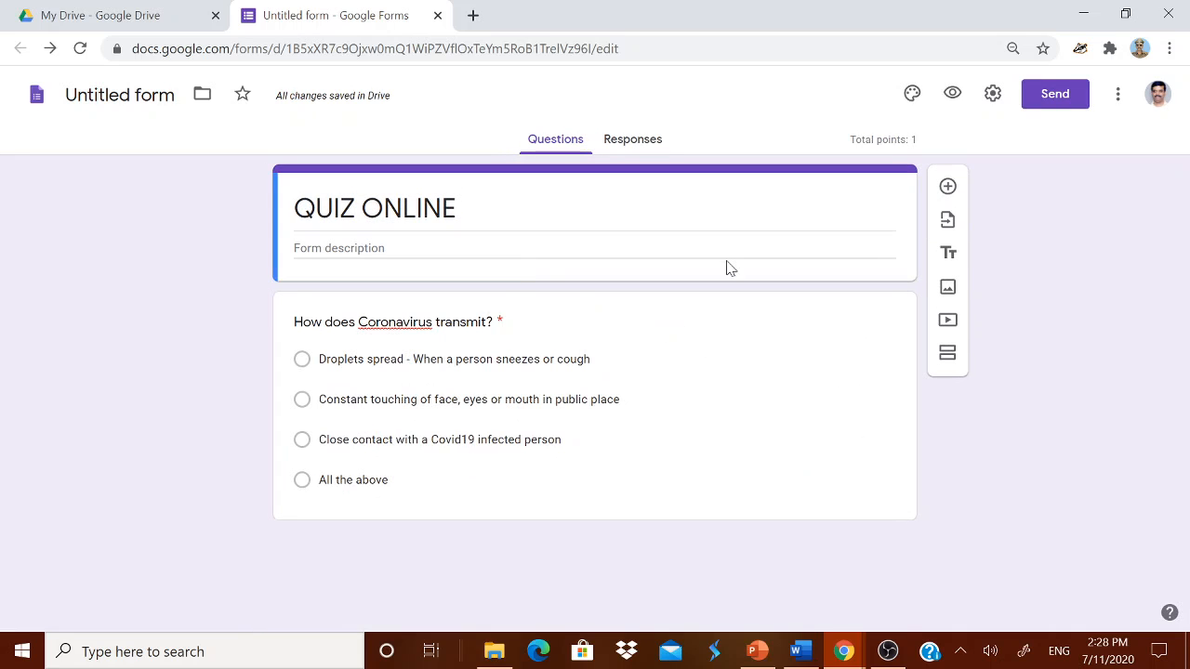
pyautogui.click(943, 186)
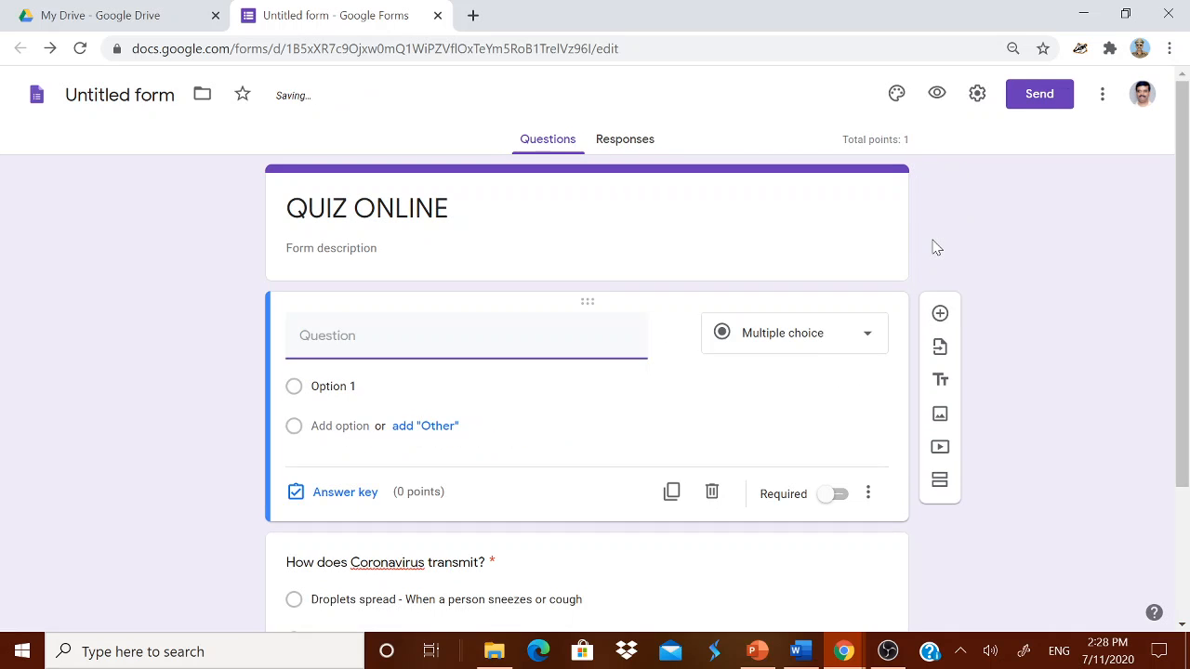
pyautogui.write('NAME')
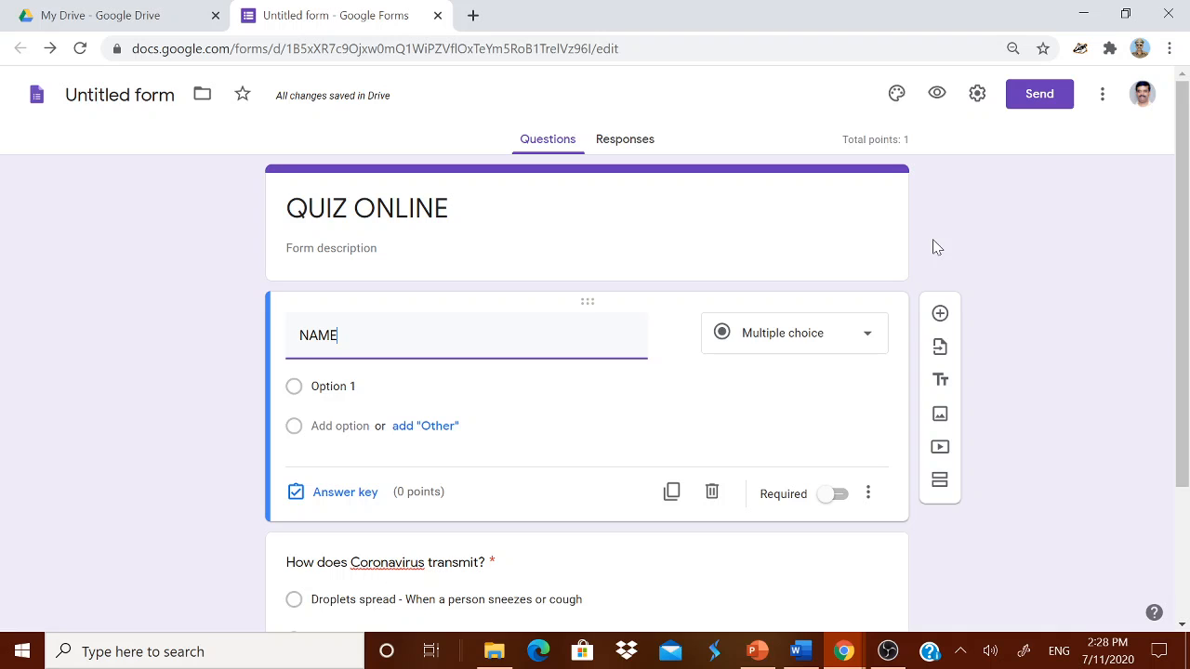
pyautogui.click(861, 335)
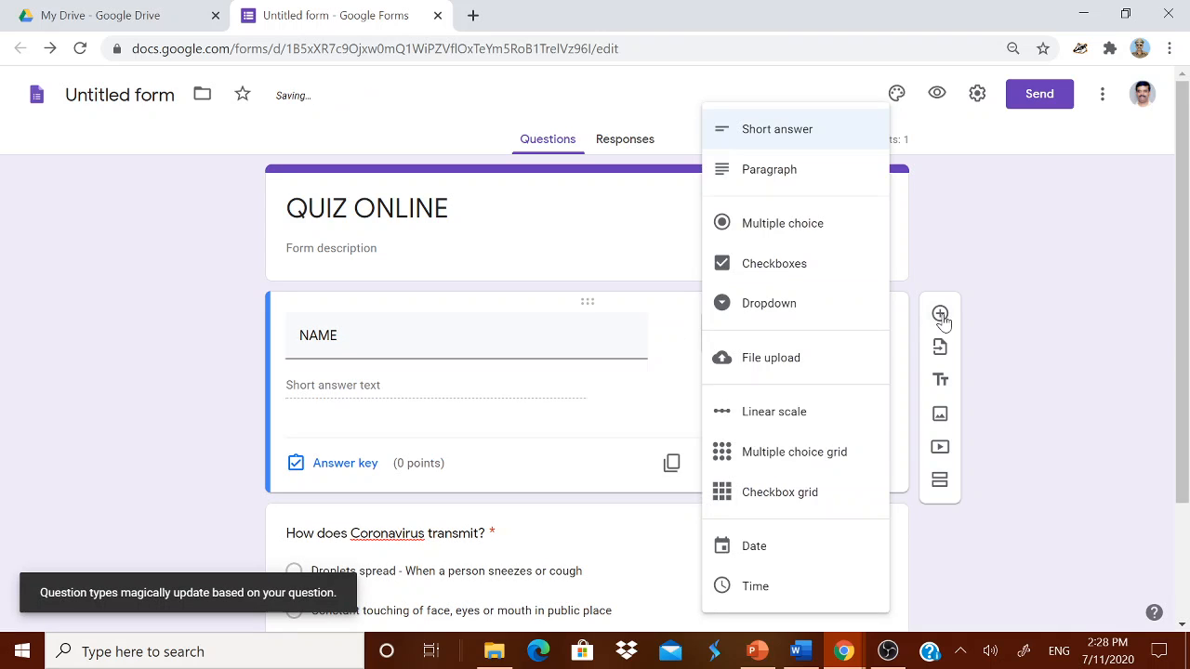
pyautogui.click(942, 319)
# Add a question titled CLASS & SECTION below NAME and set its type to Short answer
pyautogui.click(940, 319)
pyautogui.write('S')
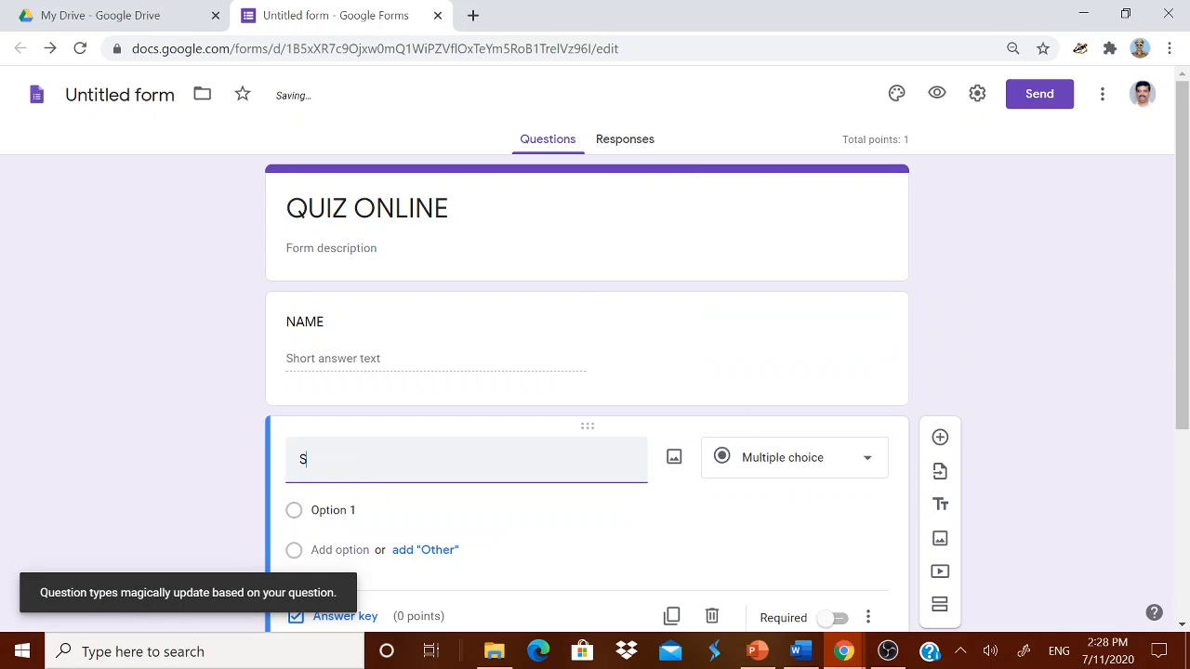
pyautogui.write('ECTION')
pyautogui.click(939, 440)
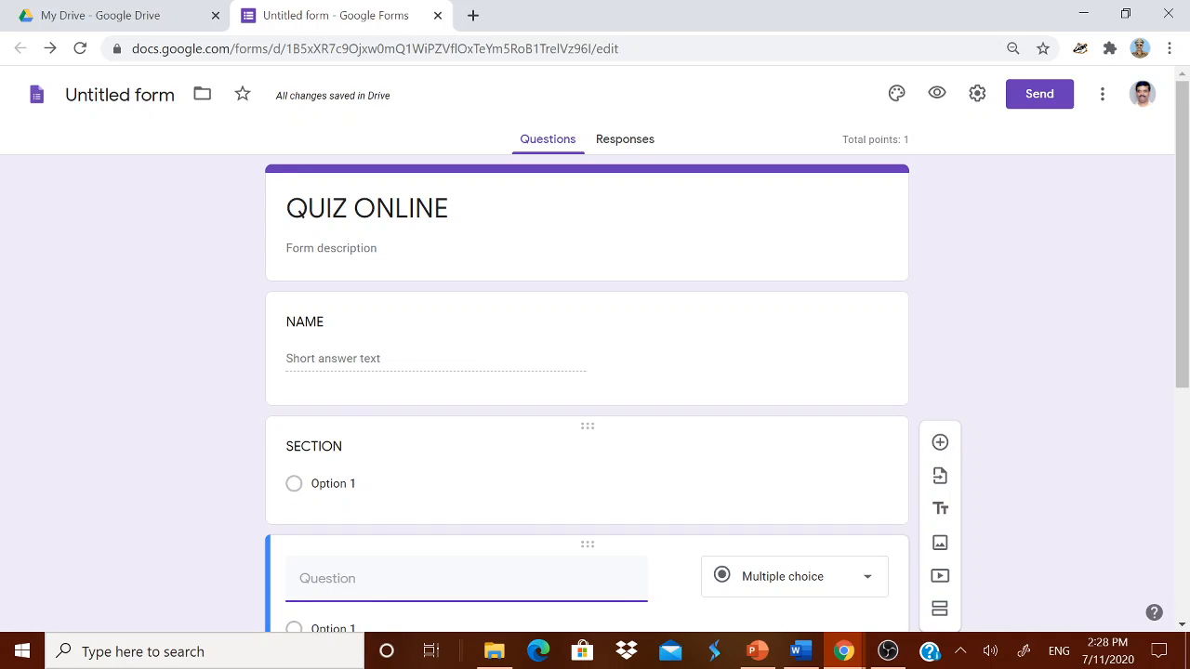
pyautogui.click(314, 446)
pyautogui.click(300, 459)
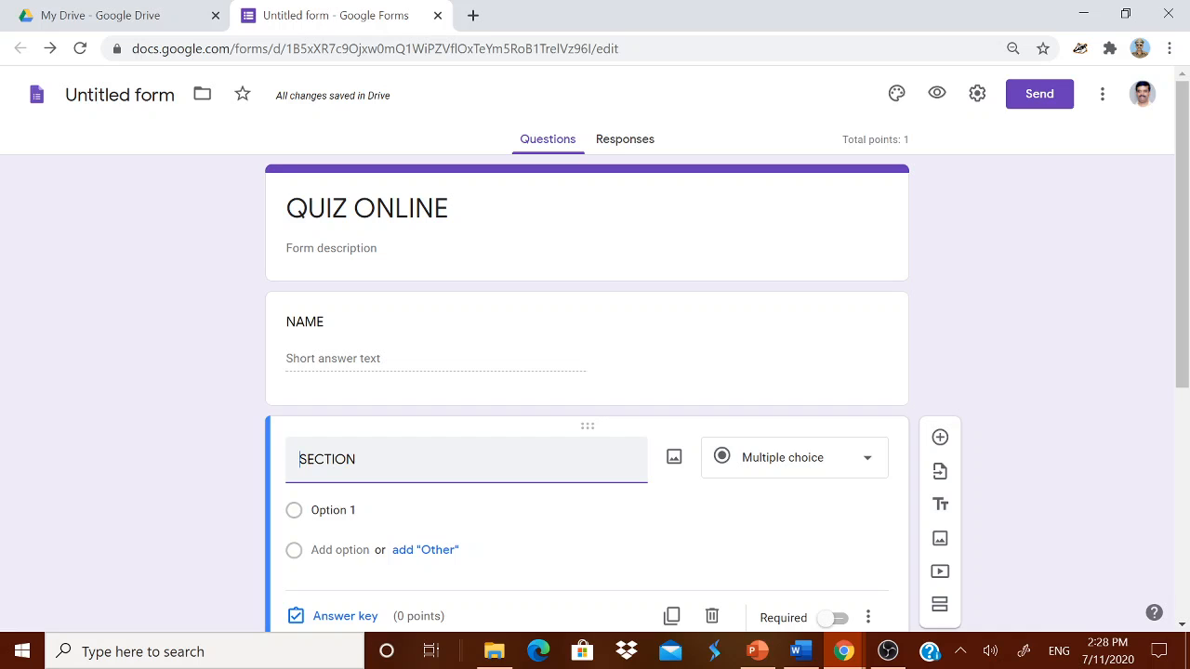
pyautogui.write('CLASS &')
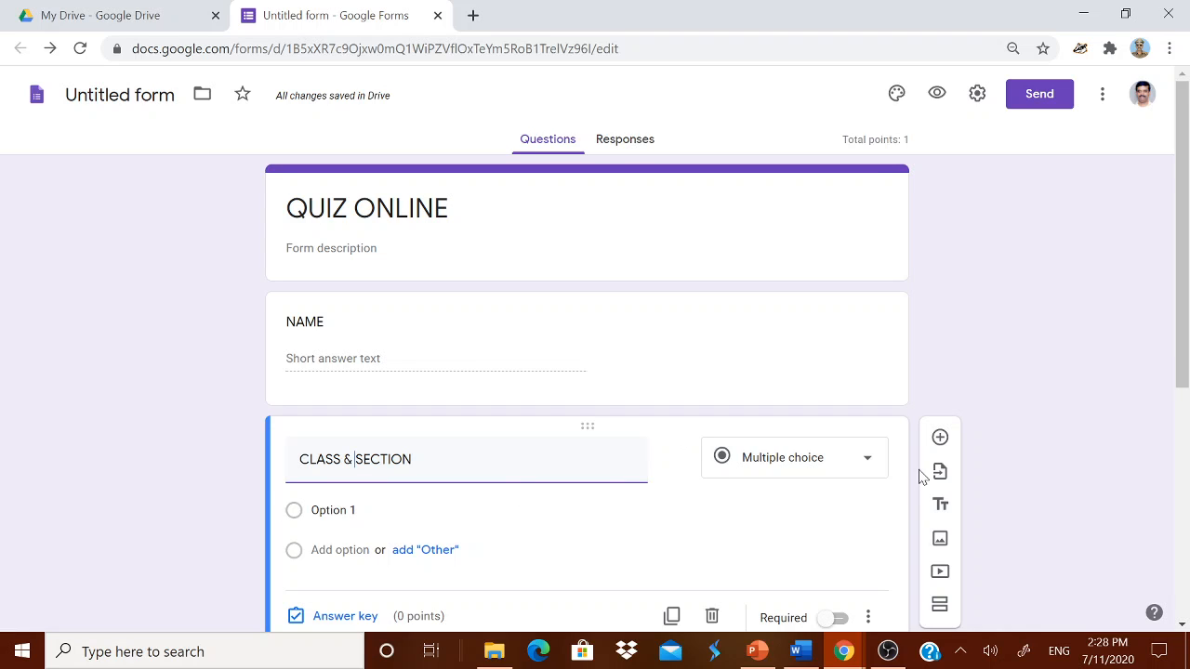
pyautogui.click(847, 467)
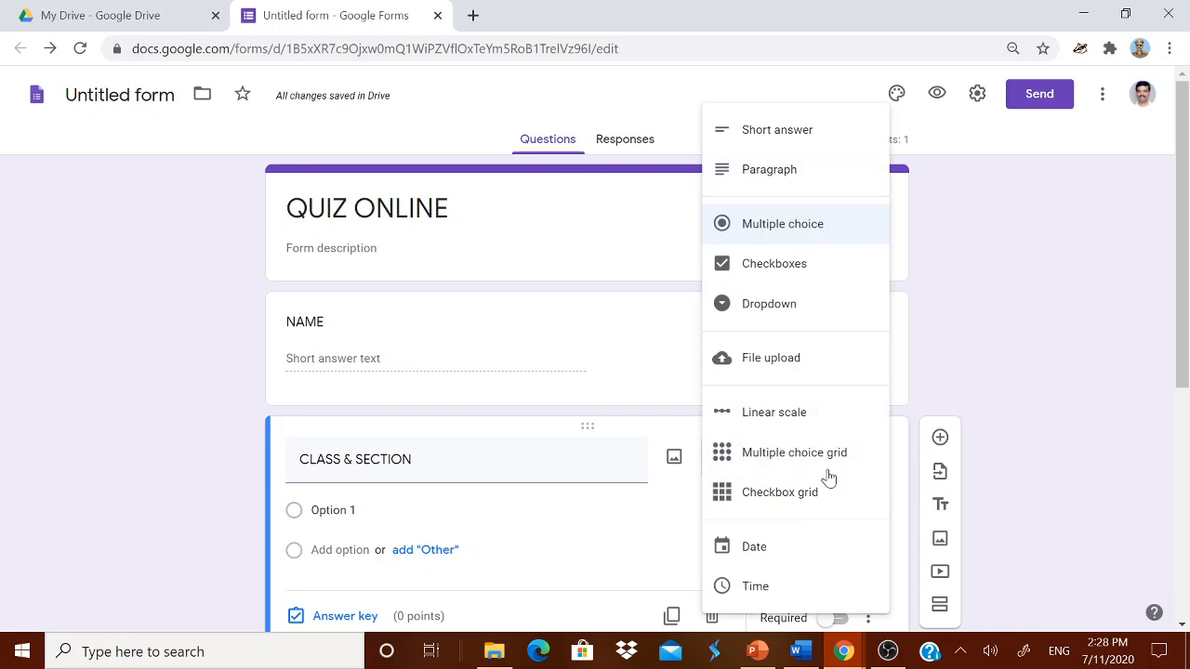
pyautogui.click(770, 132)
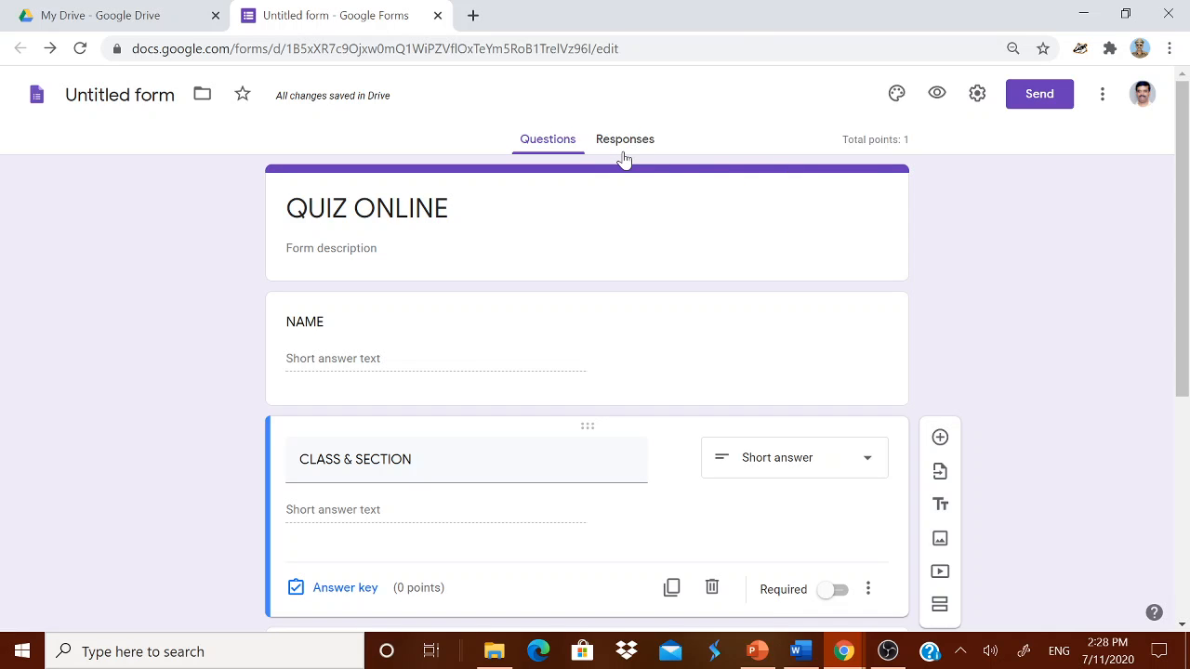
# Delete the empty multiple-choice question between CLASS & SECTION and the Coronavirus question
pyautogui.scroll(-3, 589, 377)
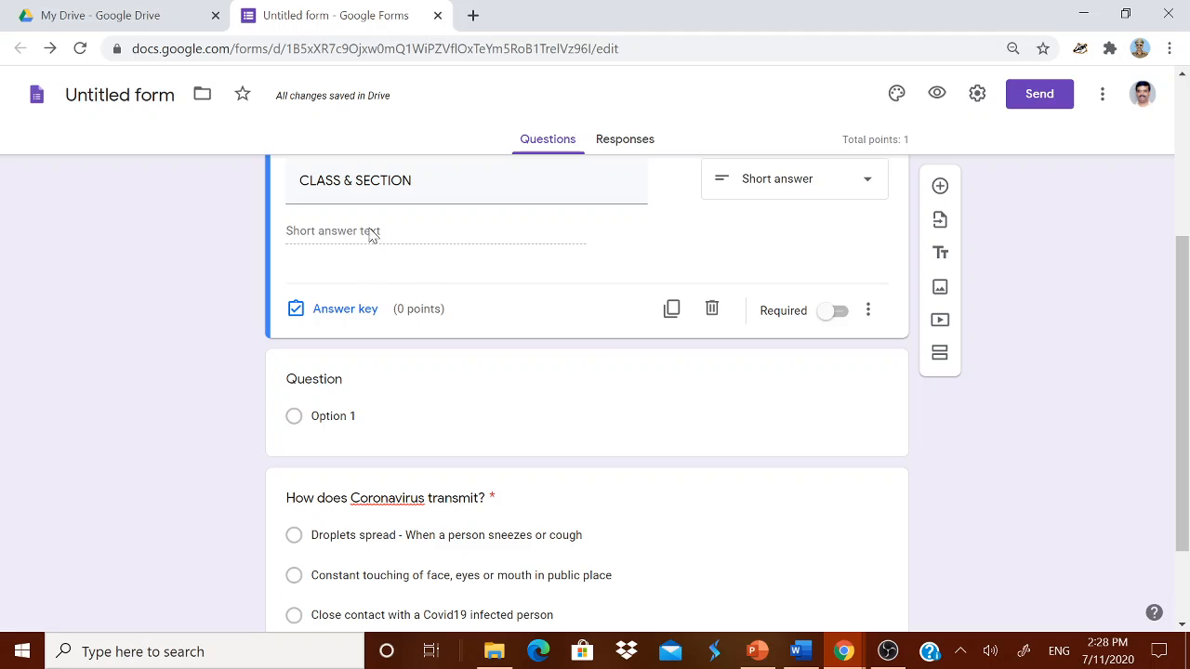
pyautogui.scroll(-1, 514, 407)
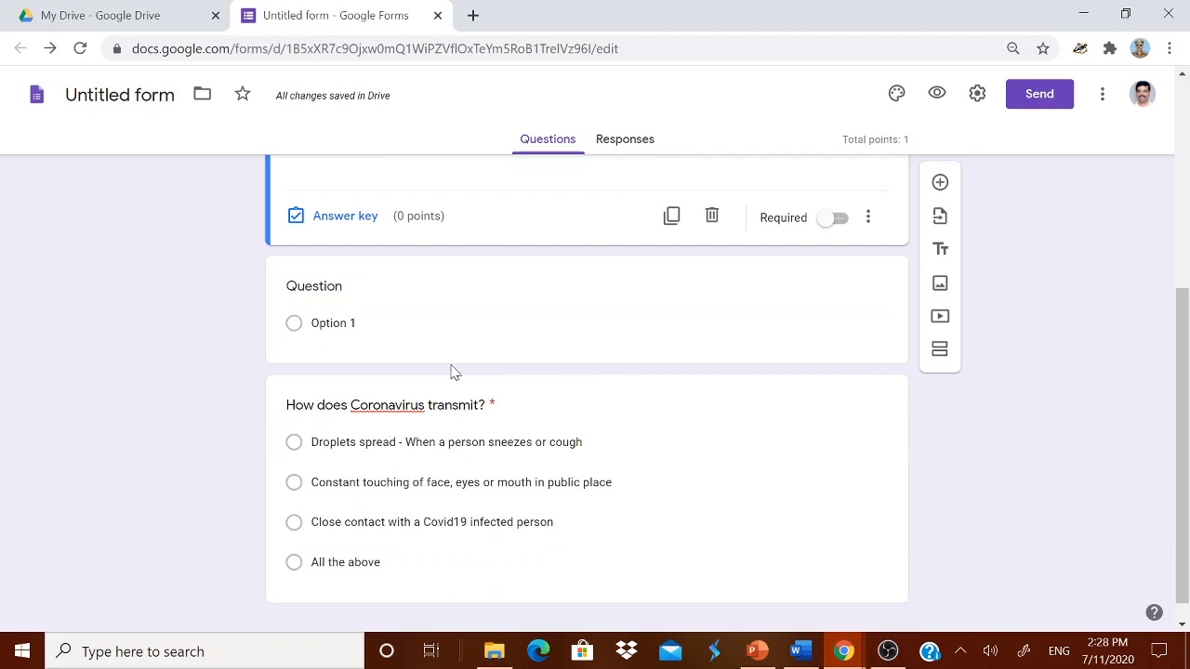
pyautogui.click(630, 342)
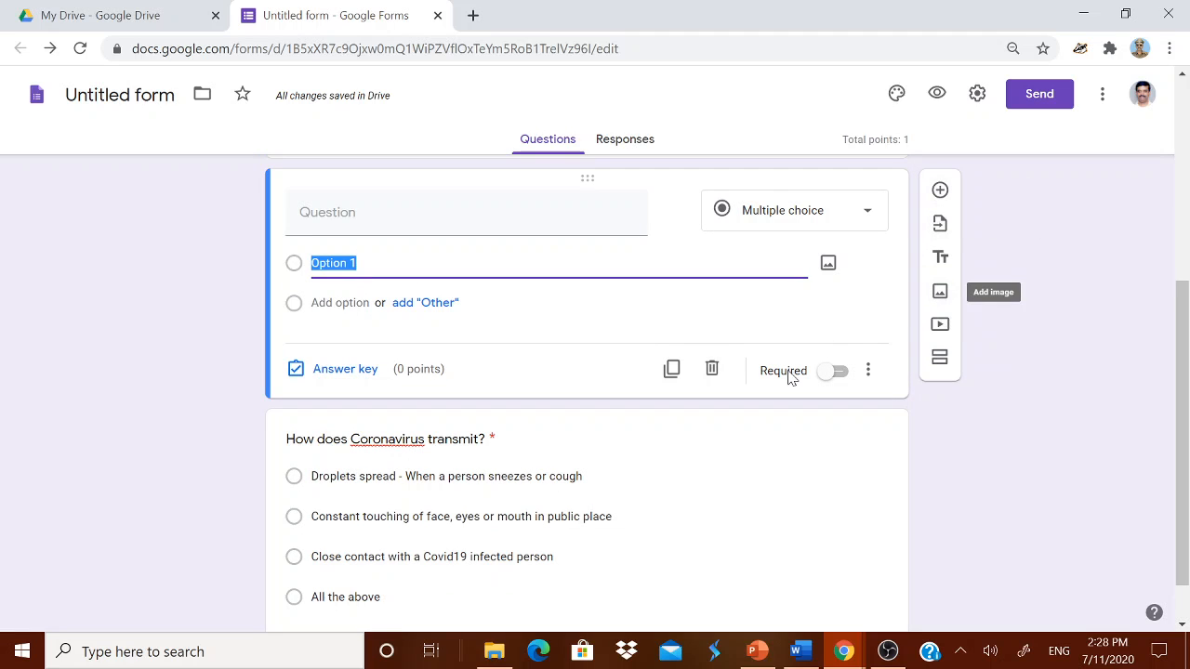
pyautogui.click(712, 369)
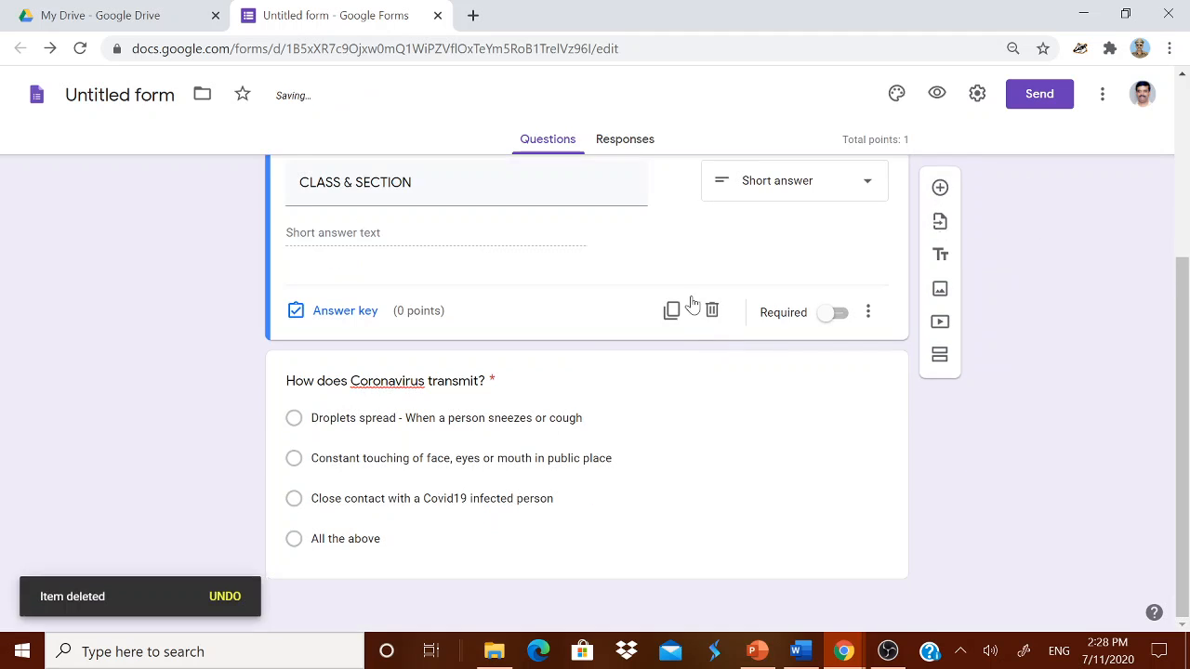
# Add a question below the Coronavirus one and copy "पृथ्वी का सबसे भीतर वाला भाग क्रोड किसका बना होता है ?" into it from quiz.docx in Word
pyautogui.click(625, 569)
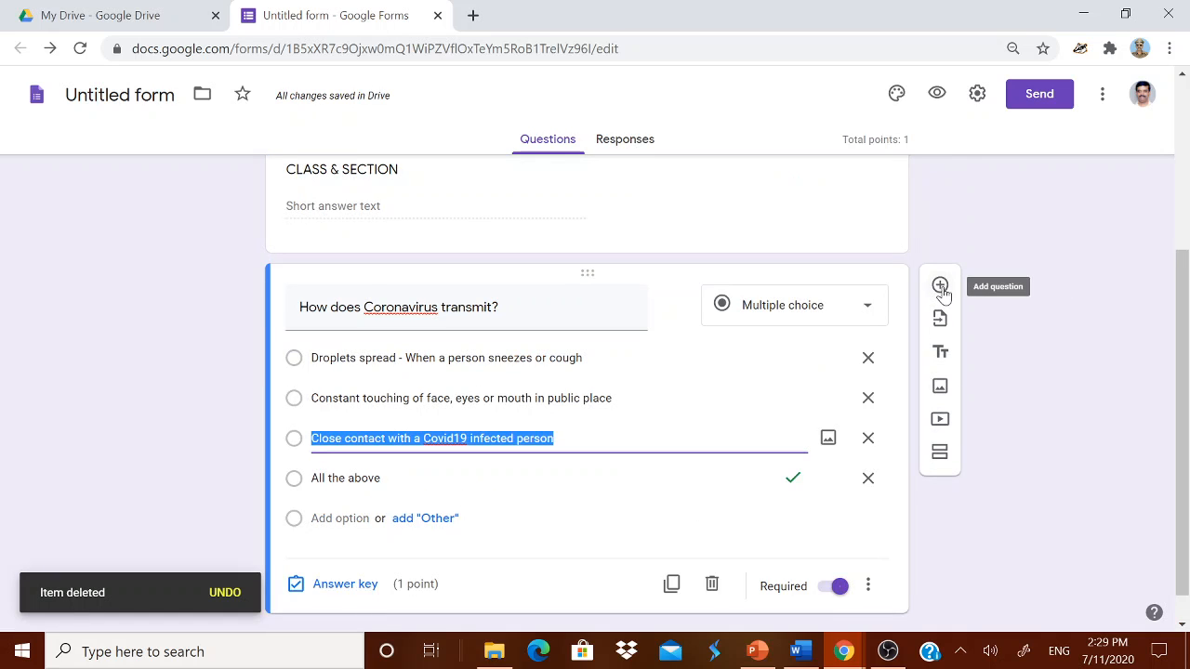
pyautogui.click(939, 286)
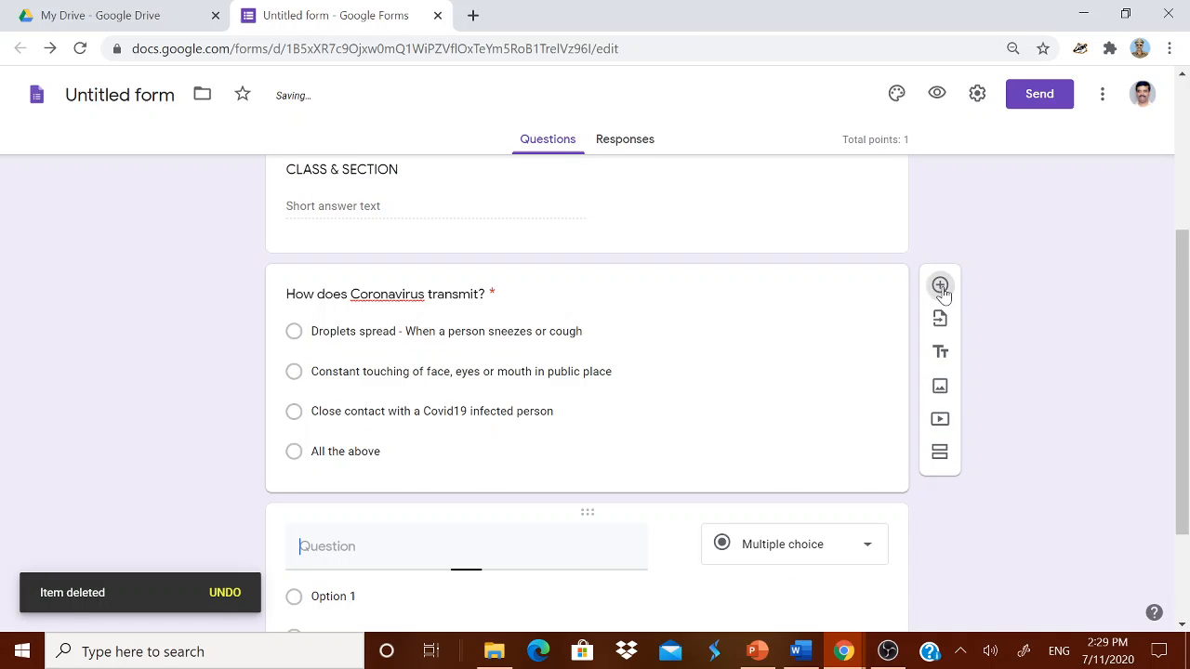
pyautogui.click(798, 653)
pyautogui.scroll(5, 594, 390)
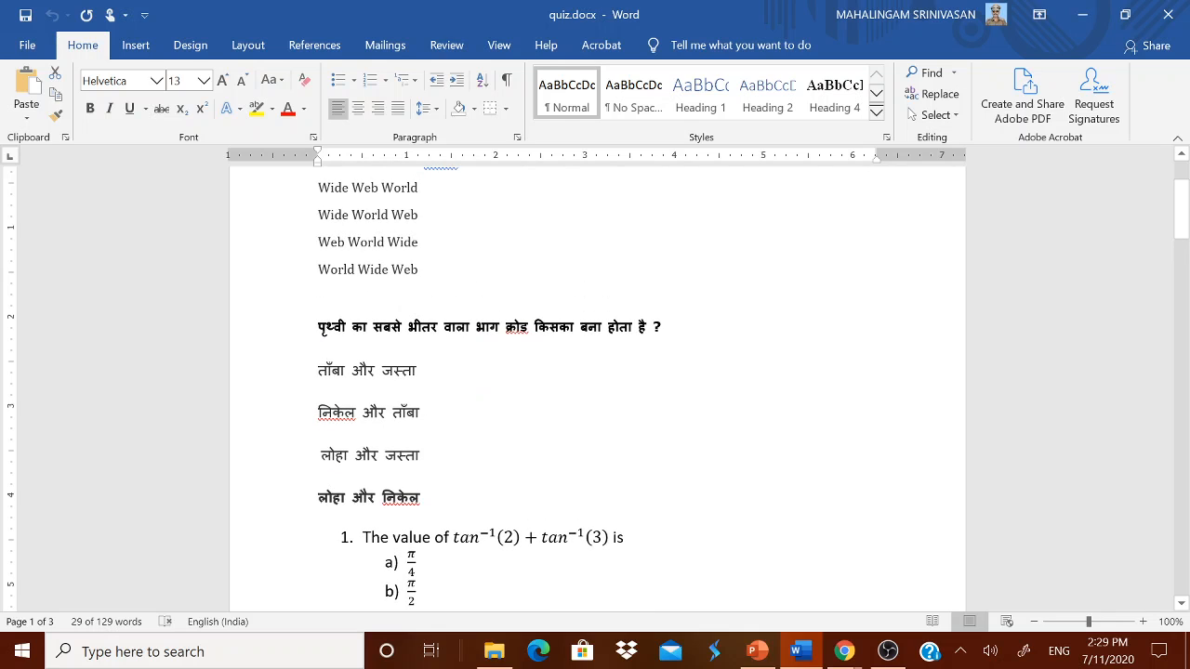
pyautogui.moveTo(317, 326); pyautogui.dragTo(668, 327)
pyautogui.hotkey('ctrl', 'c')
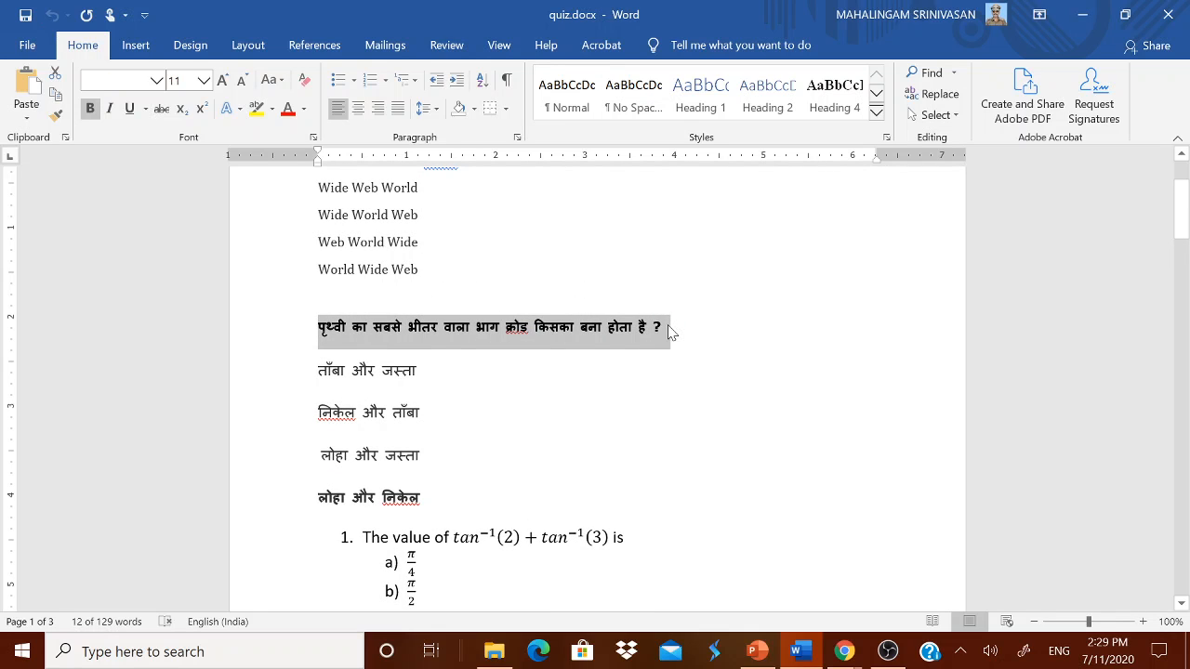
pyautogui.click(844, 651)
pyautogui.click(712, 612)
pyautogui.click(354, 537)
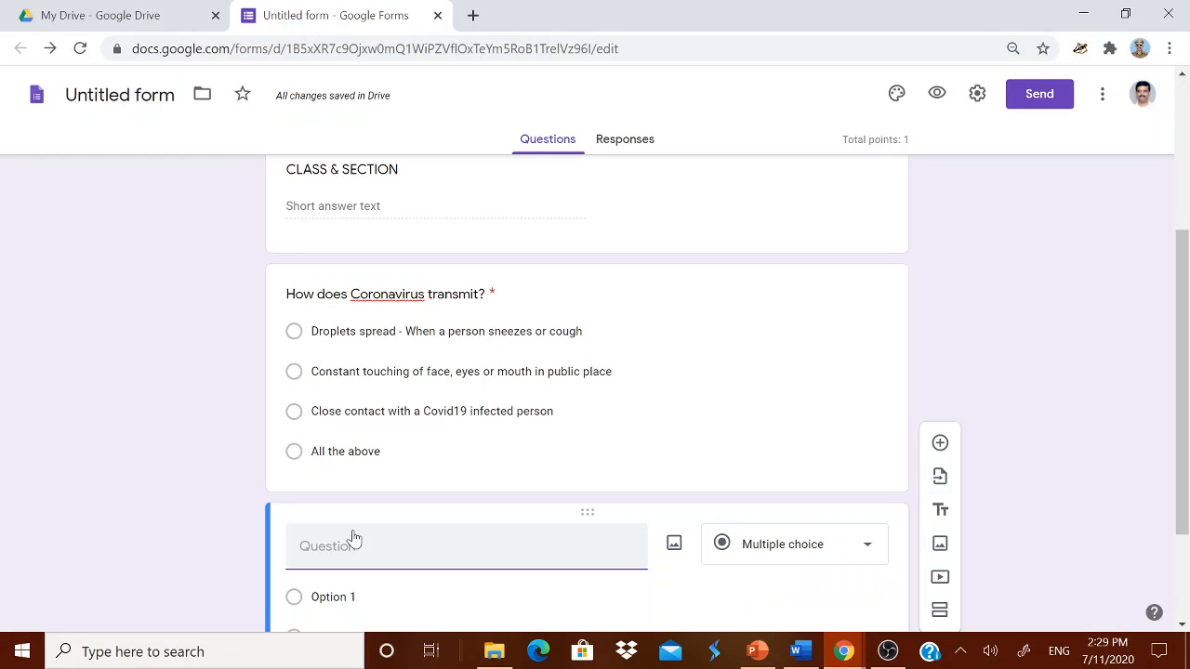
pyautogui.hotkey('ctrl', 'v')
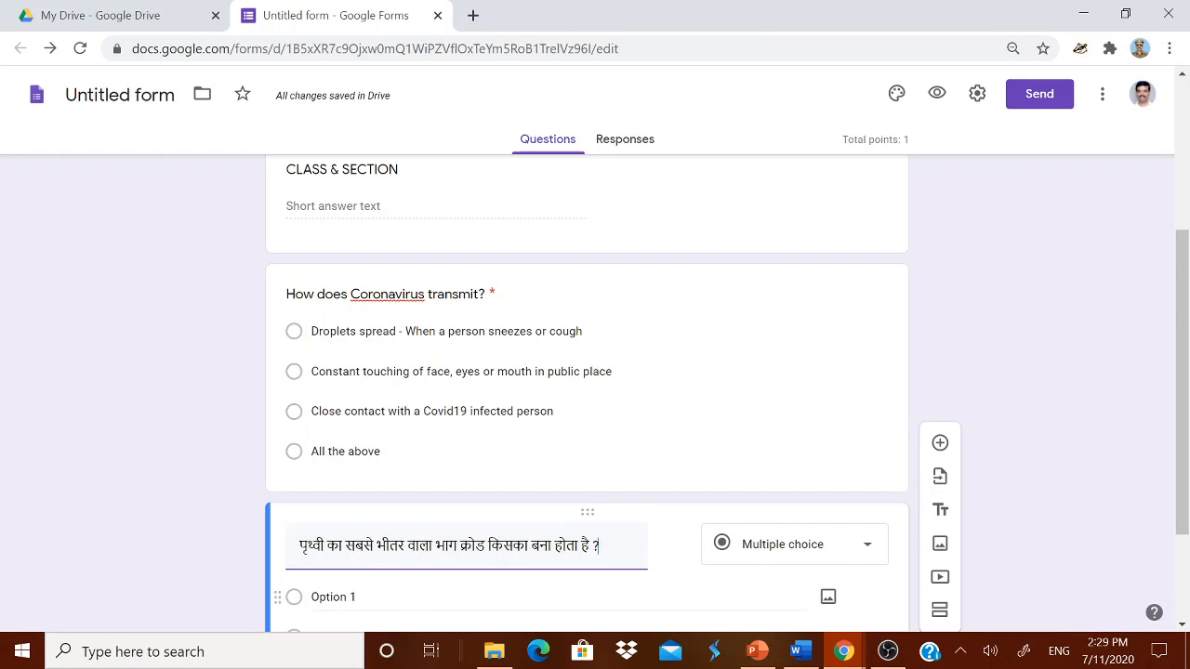
# Copy the four Hindi answer choices, from "ताँबा और जस्ता" to "लोहा और निकेल", from quiz.docx in Word into the Hindi question's options in Chrome
pyautogui.click(795, 651)
pyautogui.moveTo(318, 365); pyautogui.dragTo(455, 495)
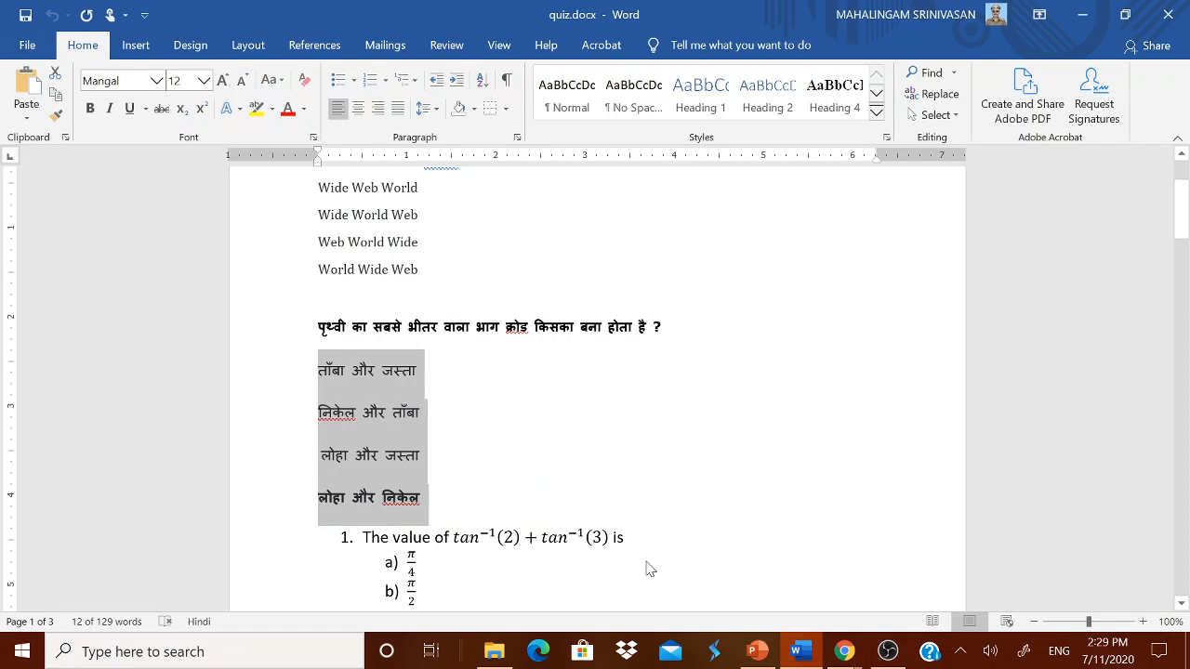
pyautogui.click(749, 648)
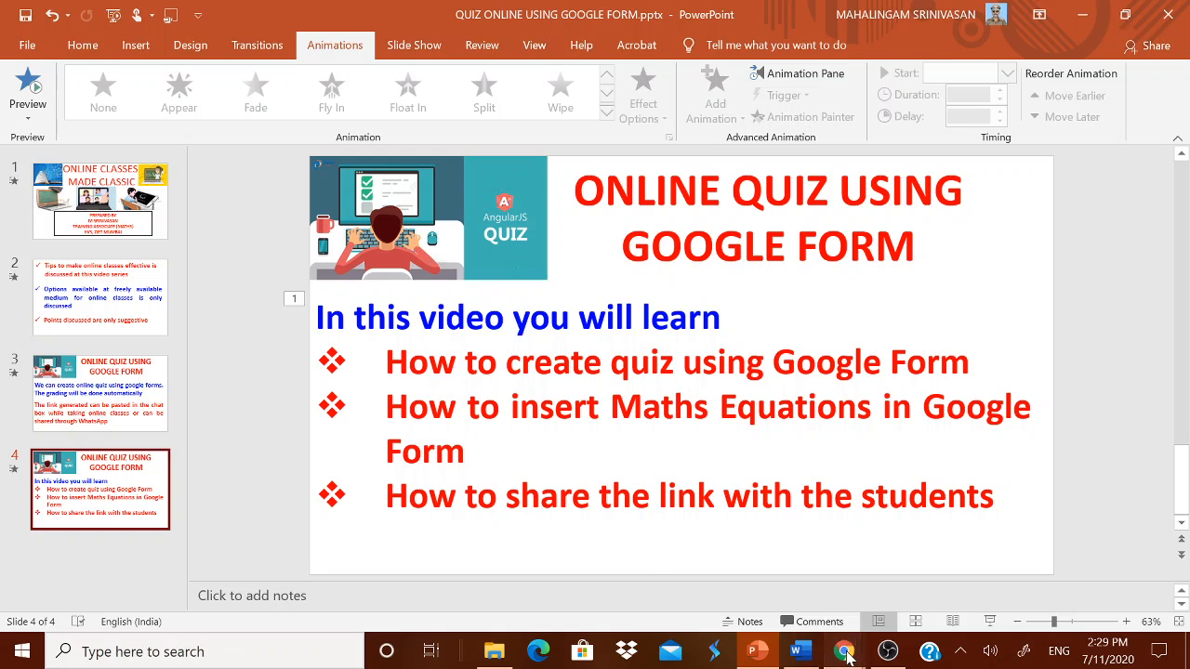
pyautogui.moveTo(844, 651)
pyautogui.click(724, 606)
pyautogui.click(363, 446)
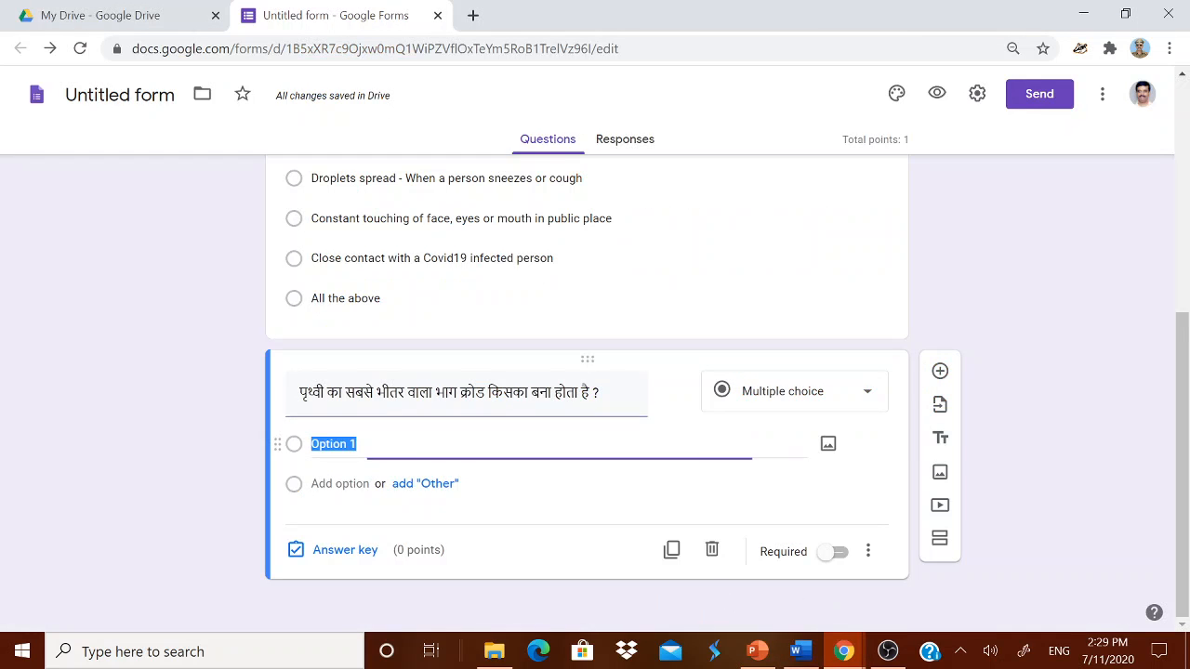
pyautogui.write('ताँबा और जस्ता निकेल और ताँबा लोहा और जस्ता लोहा और निकेल')
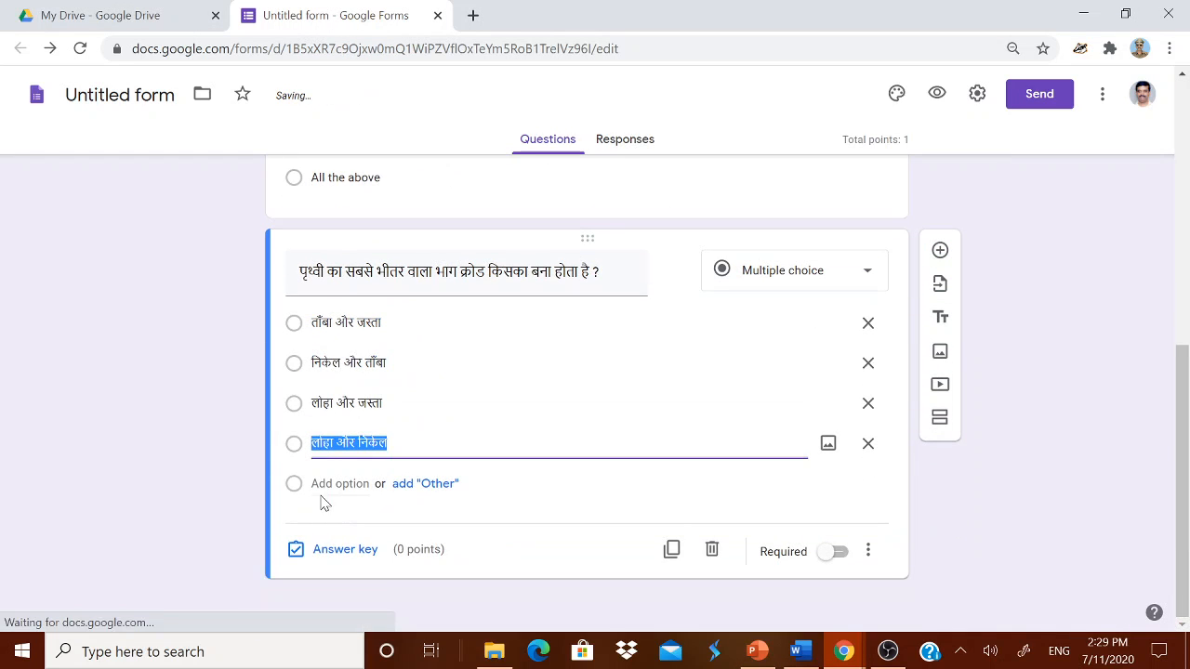
# Mark "लोहा और निकेल" as the correct answer worth 1 point and make the Hindi question required
pyautogui.click(346, 550)
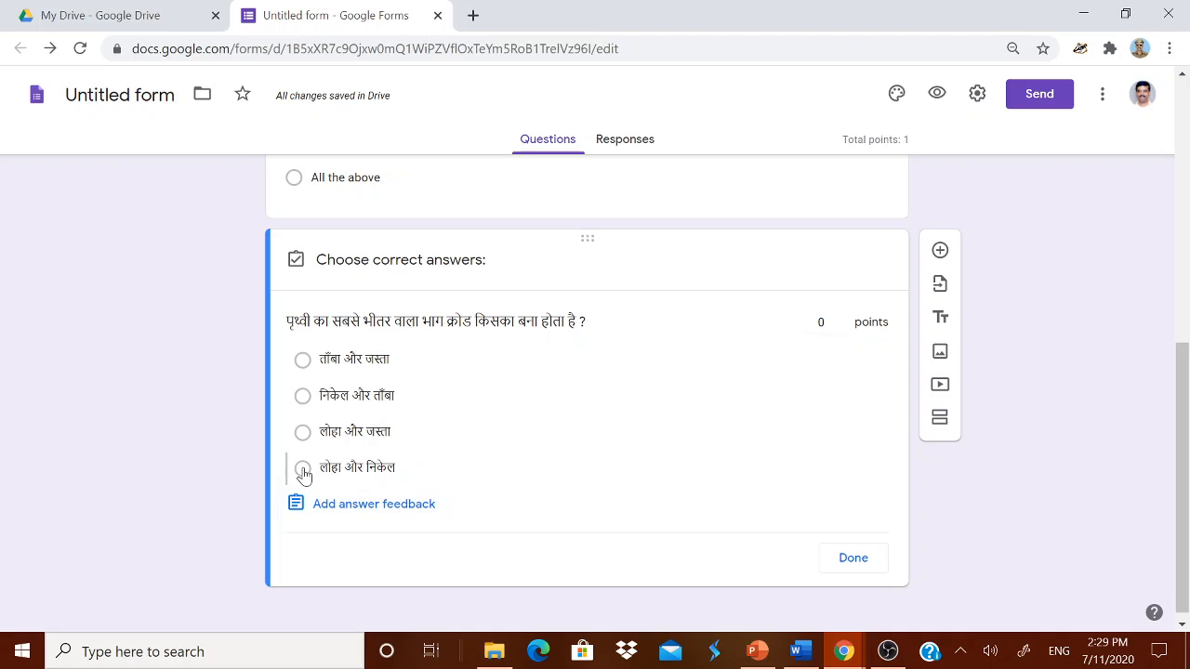
pyautogui.click(303, 468)
pyautogui.click(842, 322)
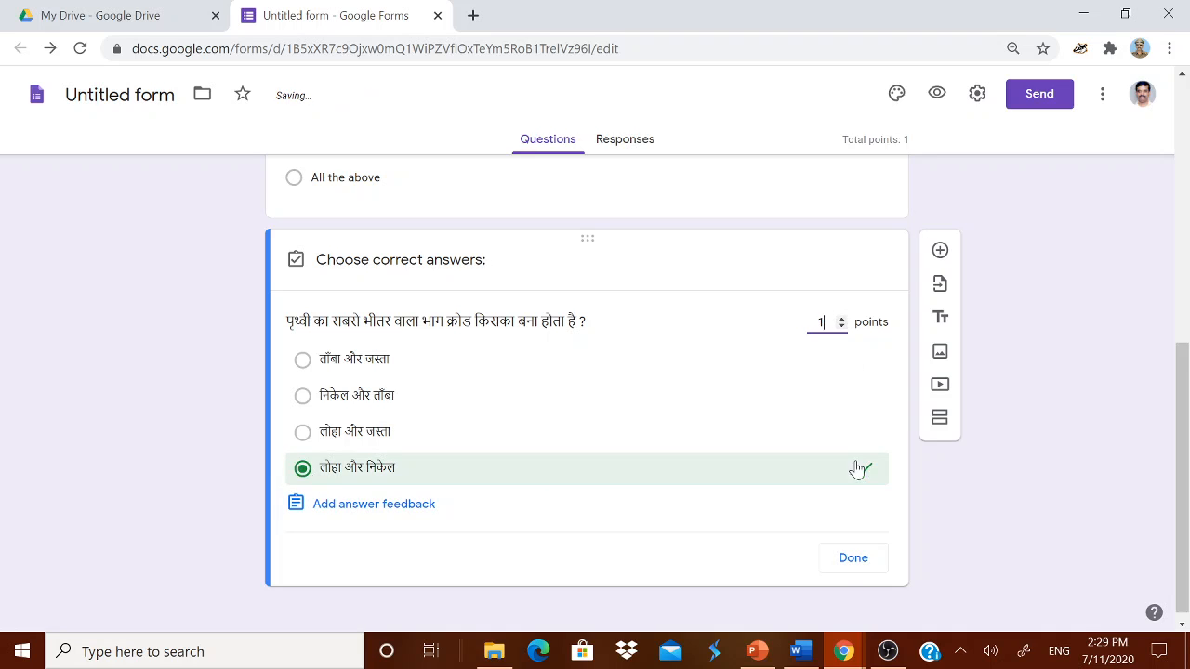
pyautogui.click(846, 561)
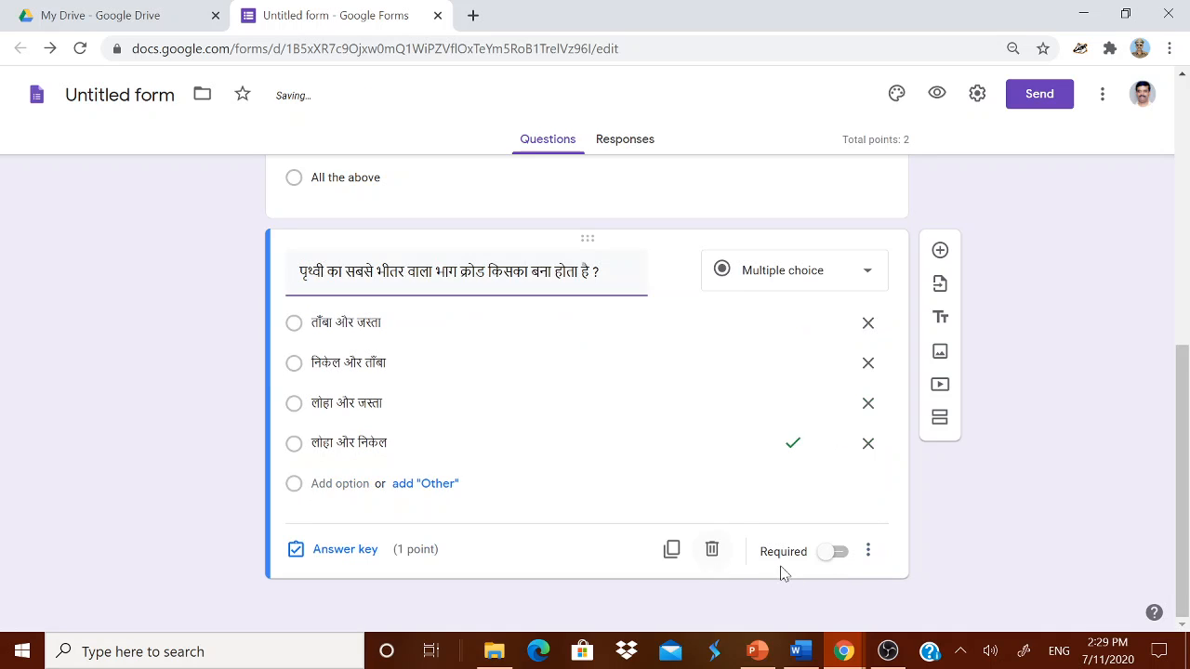
pyautogui.click(839, 554)
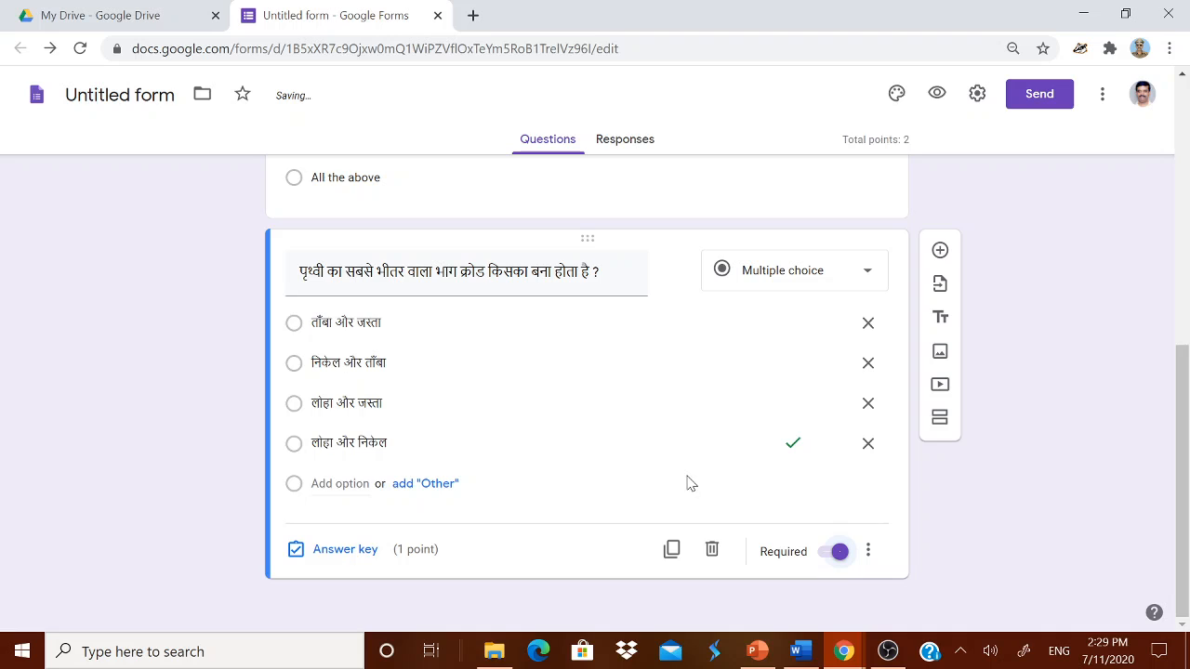
# Add an empty question below the Hindi one, and select "The value of tan⁻¹(2) + tan⁻¹(3)" in quiz.docx in Word
pyautogui.click(664, 440)
pyautogui.click(938, 249)
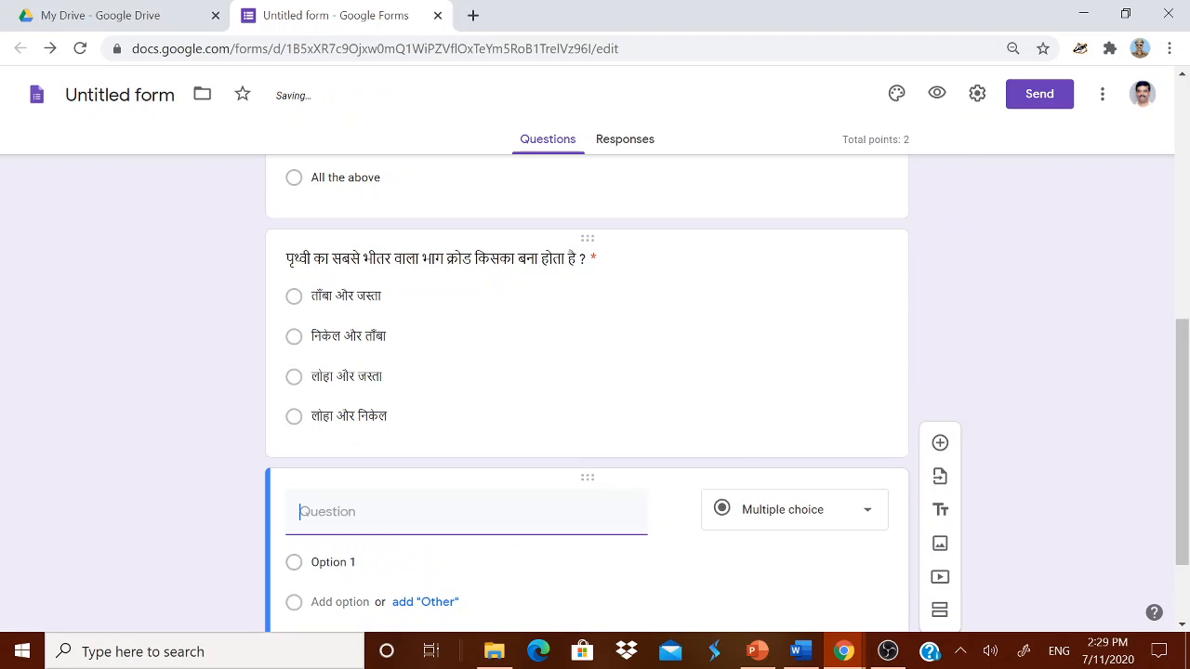
pyautogui.moveTo(679, 527)
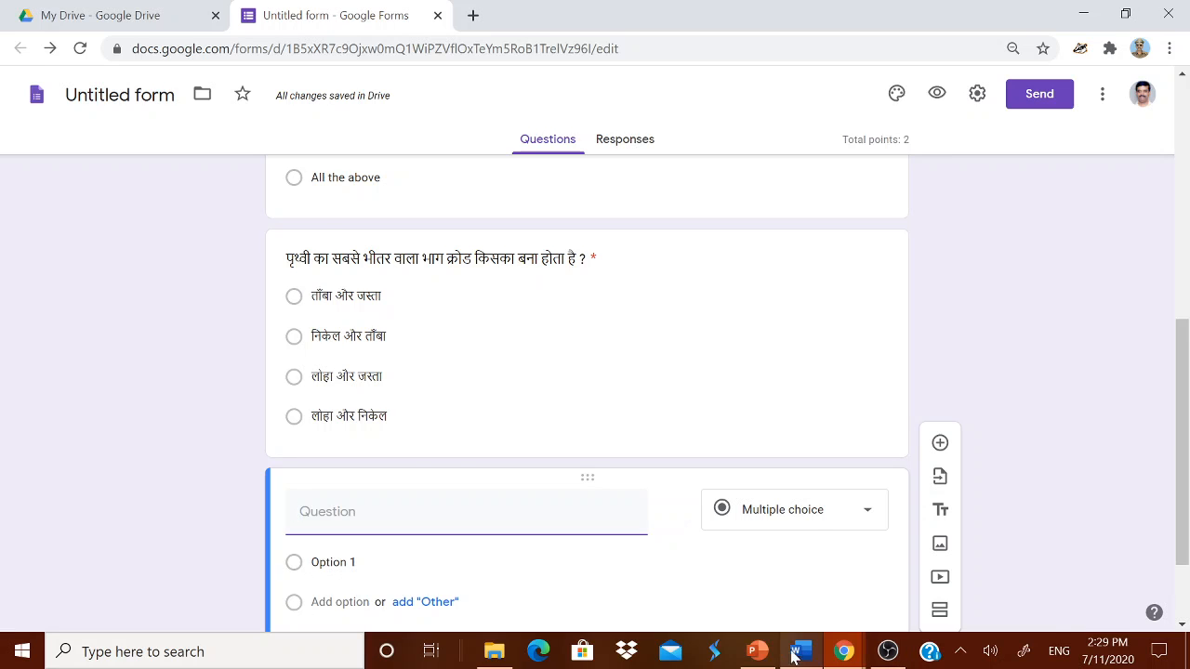
pyautogui.click(756, 651)
pyautogui.click(797, 652)
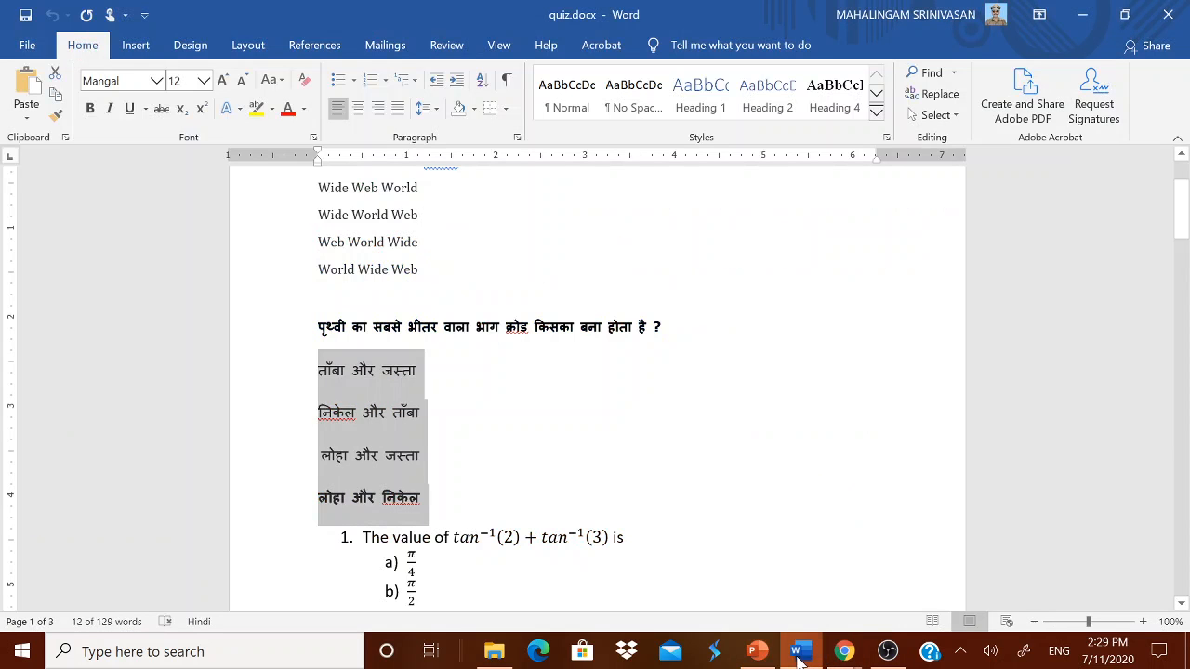
pyautogui.moveTo(363, 539); pyautogui.dragTo(614, 548)
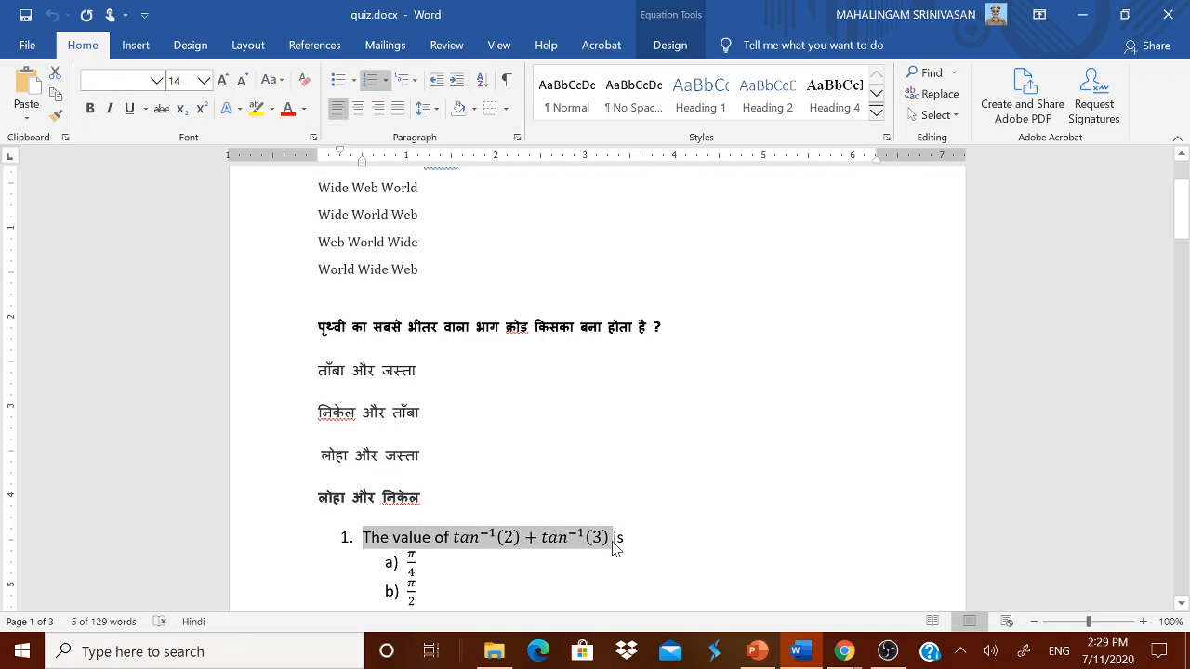
# Switch to PowerPoint and add a slide with the Blank layout after slide 4
pyautogui.click(757, 651)
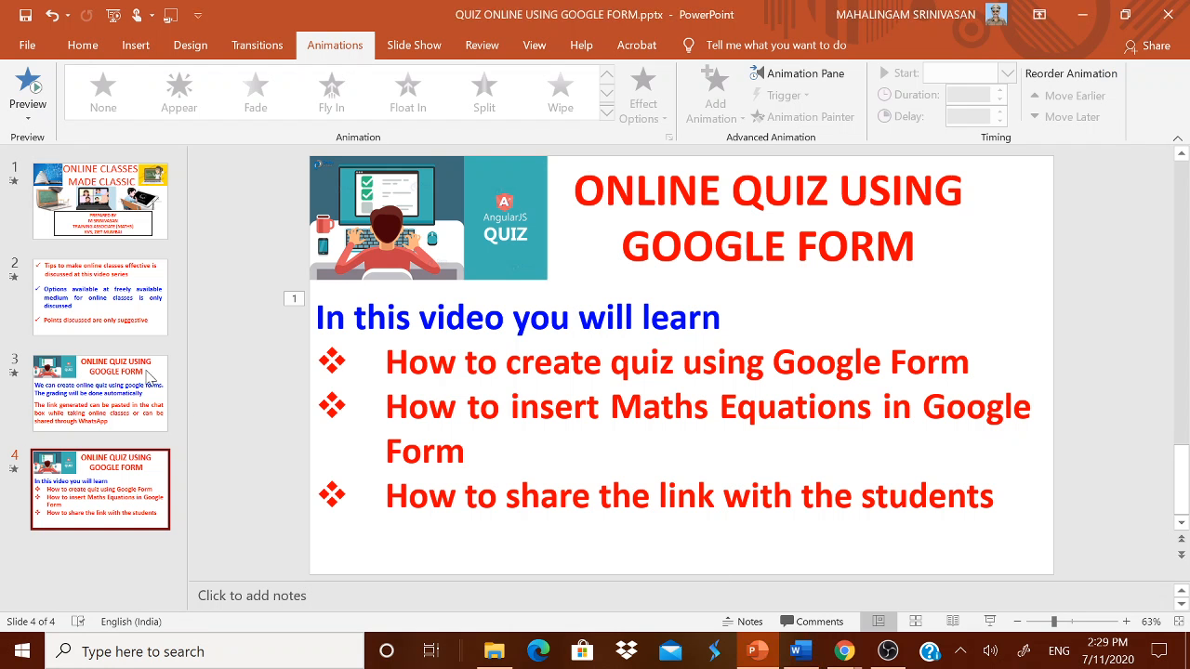
pyautogui.click(82, 44)
pyautogui.click(109, 114)
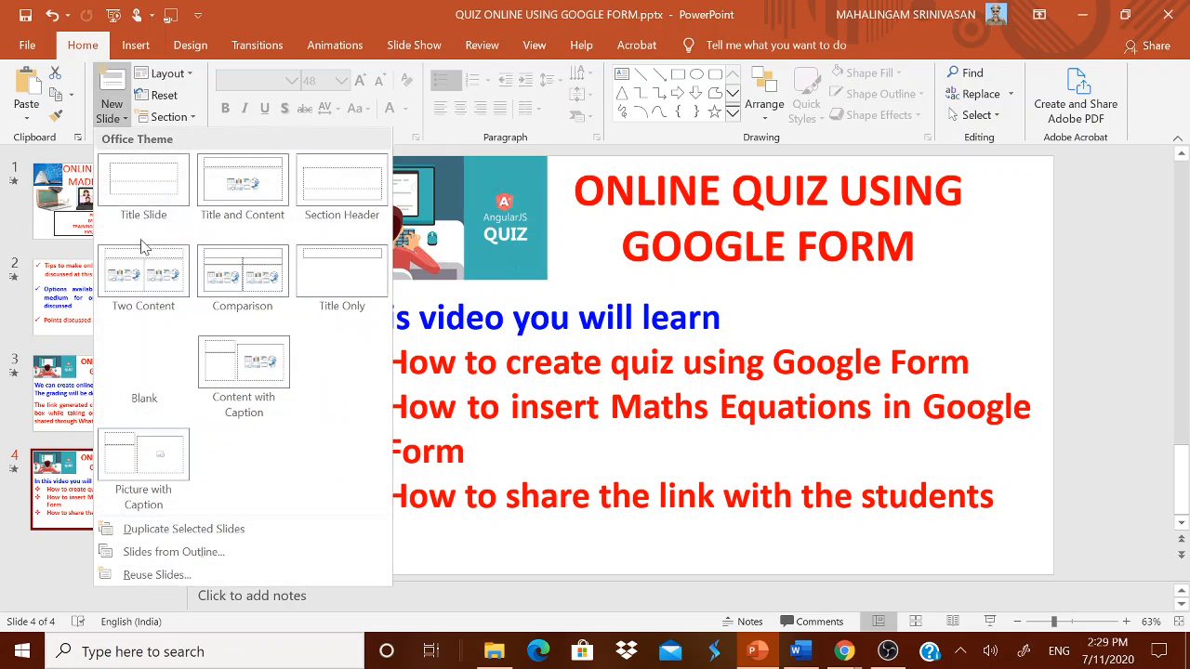
pyautogui.click(151, 361)
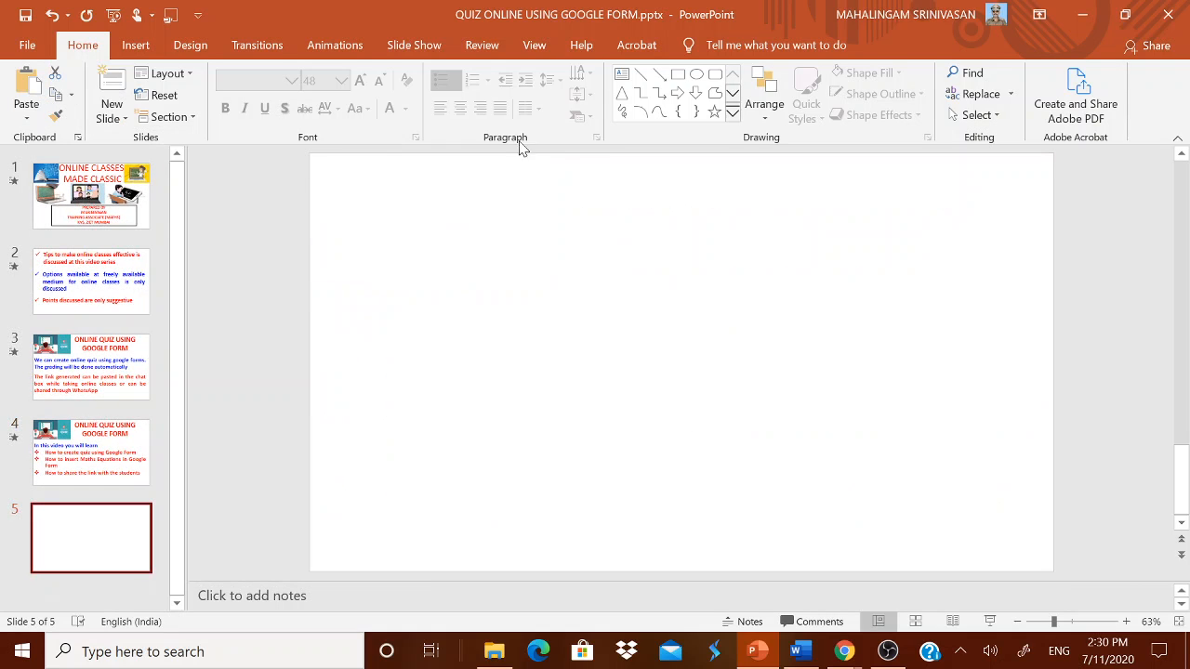
# Insert a text box on the blank slide 5 containing the copied question "The value of tan⁻¹(2) + tan⁻¹(3)"
pyautogui.click(135, 45)
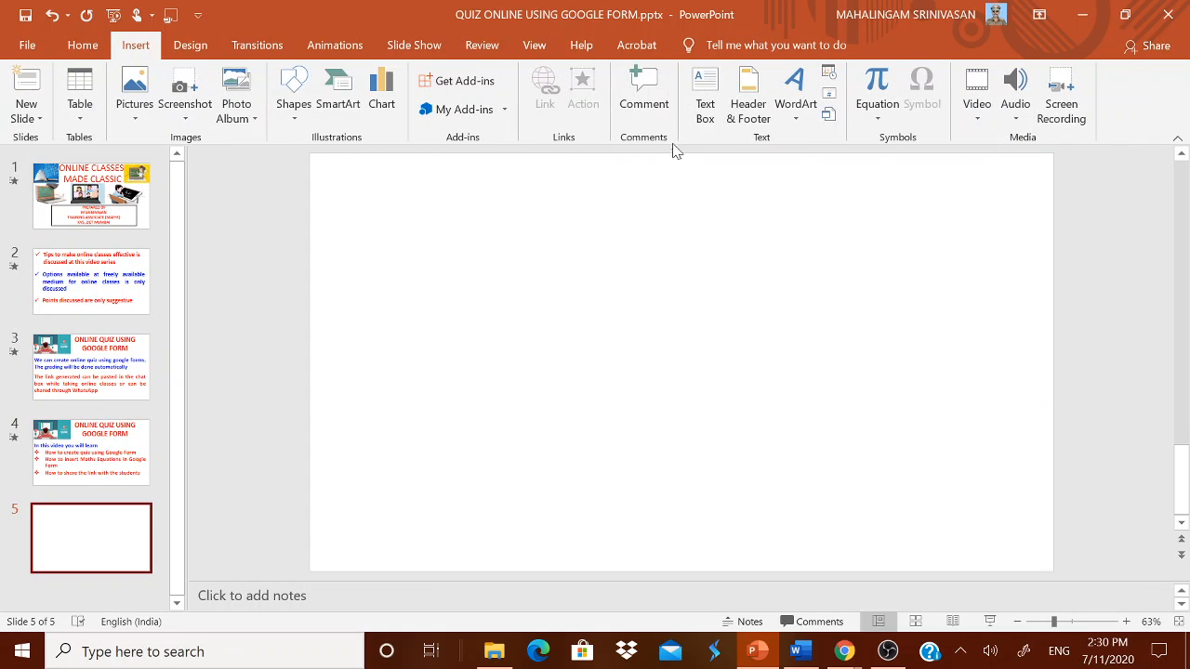
pyautogui.click(704, 112)
pyautogui.click(432, 279)
pyautogui.moveTo(439, 295); pyautogui.dragTo(777, 325)
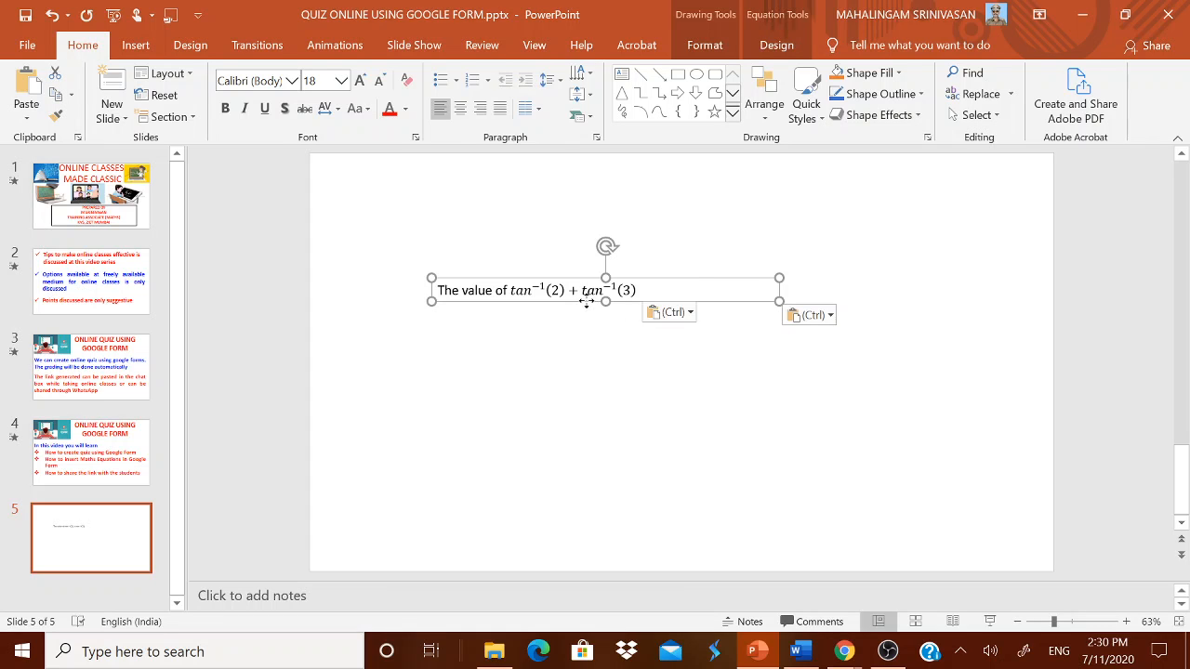
# Enlarge the question text to size 40 and widen its text box so the question fits on one line
pyautogui.hotkey('ctrl', 'shift', '>')
pyautogui.hotkey('ctrl', 'shift', '>')
pyautogui.hotkey('ctrl', 'shift', '>')
pyautogui.hotkey('ctrl', 'shift', '>')
pyautogui.hotkey('ctrl', 'shift', '>')
pyautogui.hotkey('ctrl', 'shift', '>')
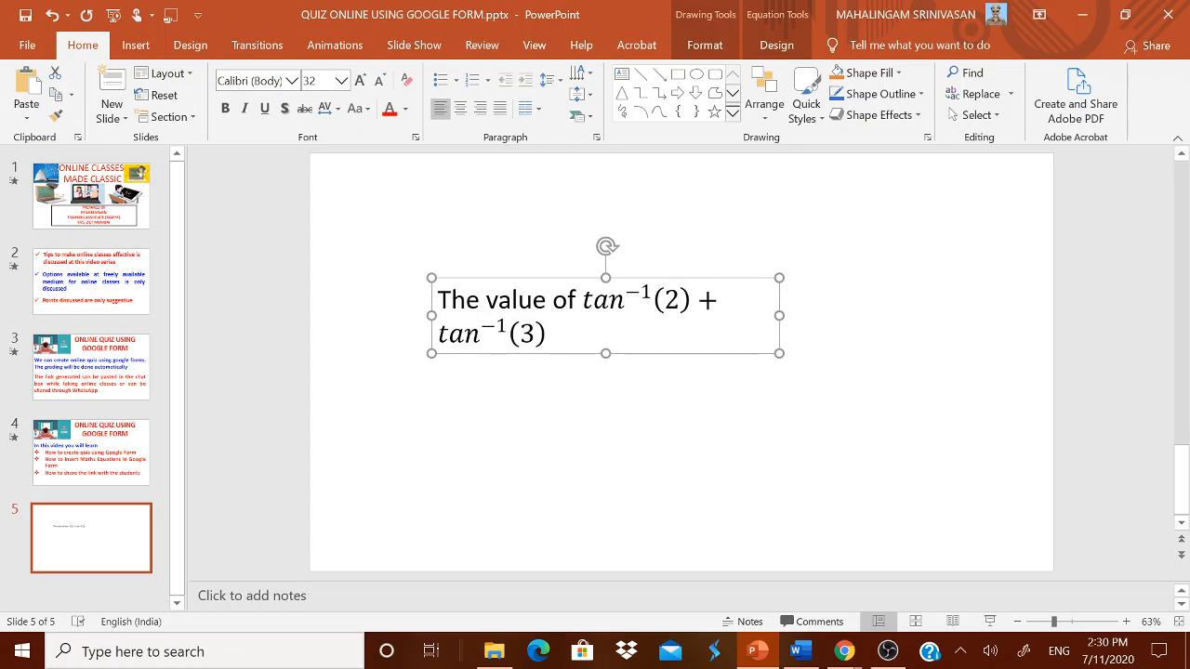
pyautogui.moveTo(780, 319)
pyautogui.mouseDown()
pyautogui.moveTo(896, 317)
pyautogui.moveTo(776, 328)
pyautogui.mouseUp()
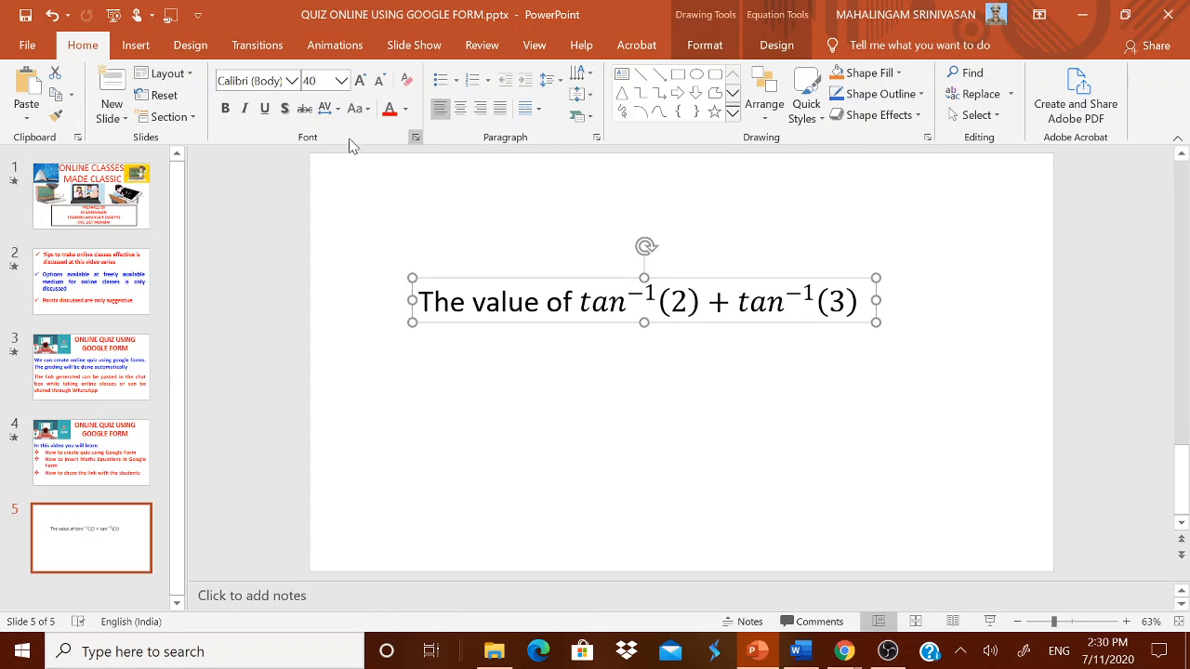
# Make the question text bold and red, and widen its text box to keep it on one line
pyautogui.click(224, 108)
pyautogui.click(390, 108)
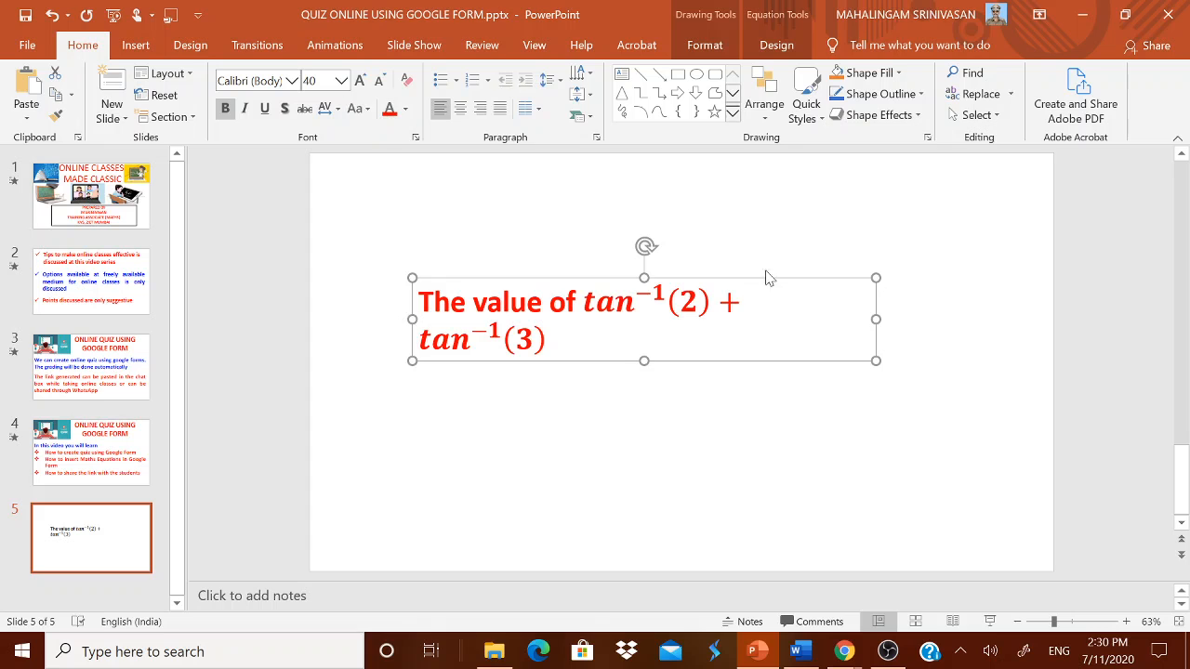
pyautogui.moveTo(878, 316); pyautogui.dragTo(929, 317)
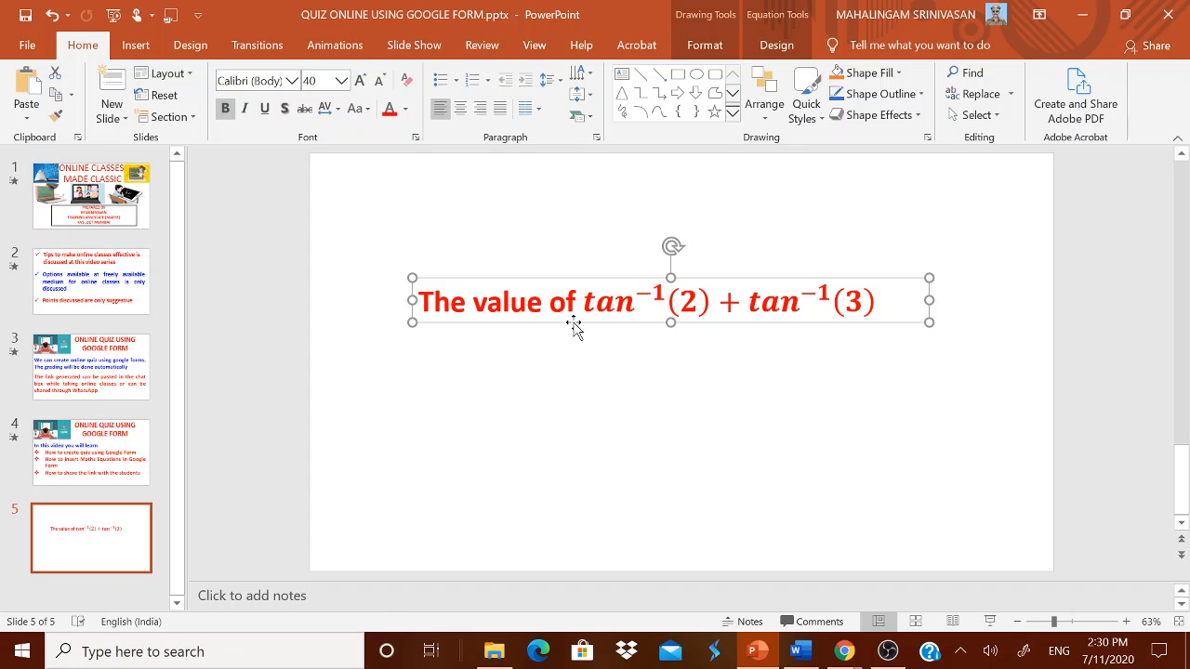
pyautogui.click(796, 653)
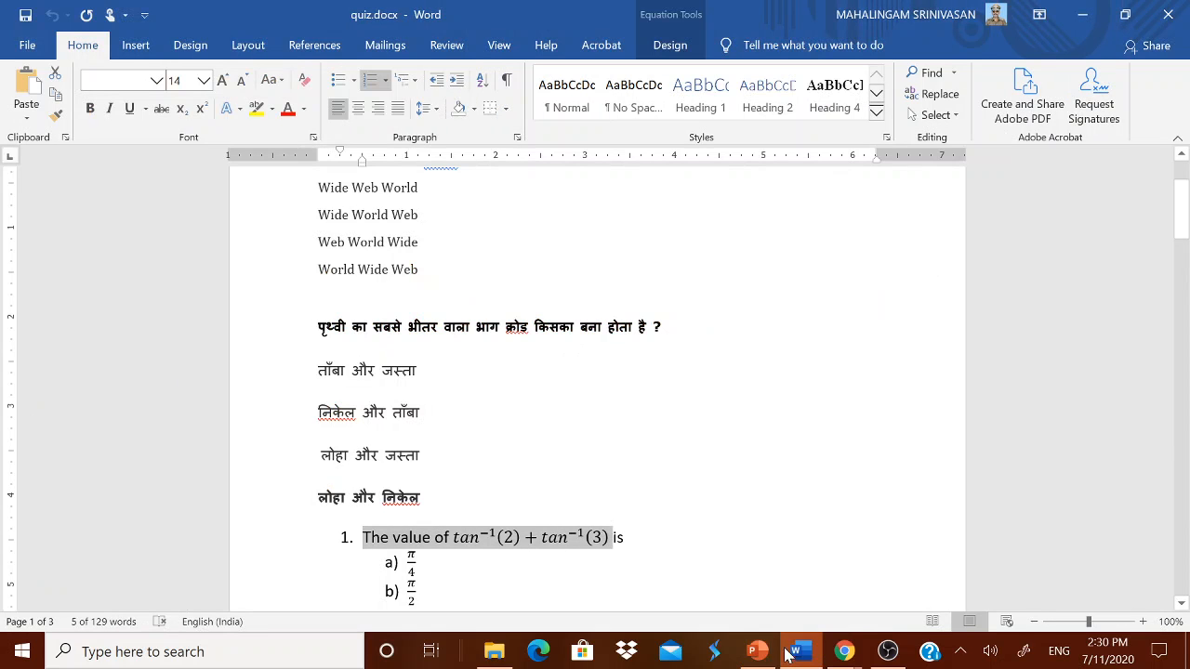
pyautogui.click(770, 616)
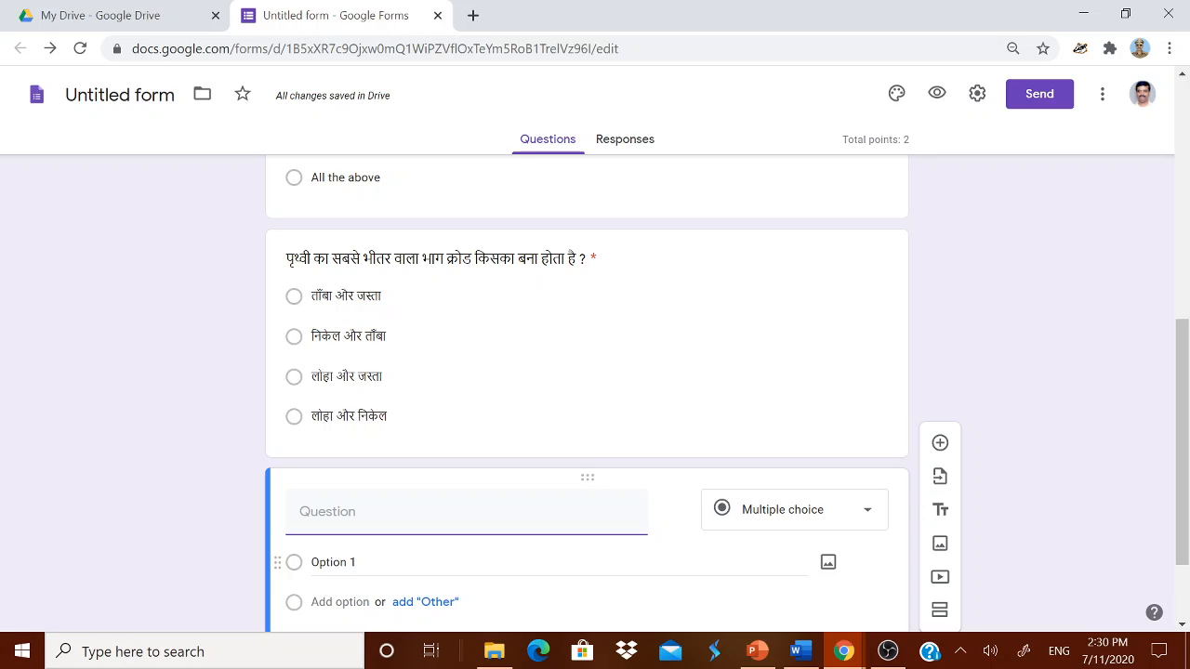
pyautogui.click(758, 651)
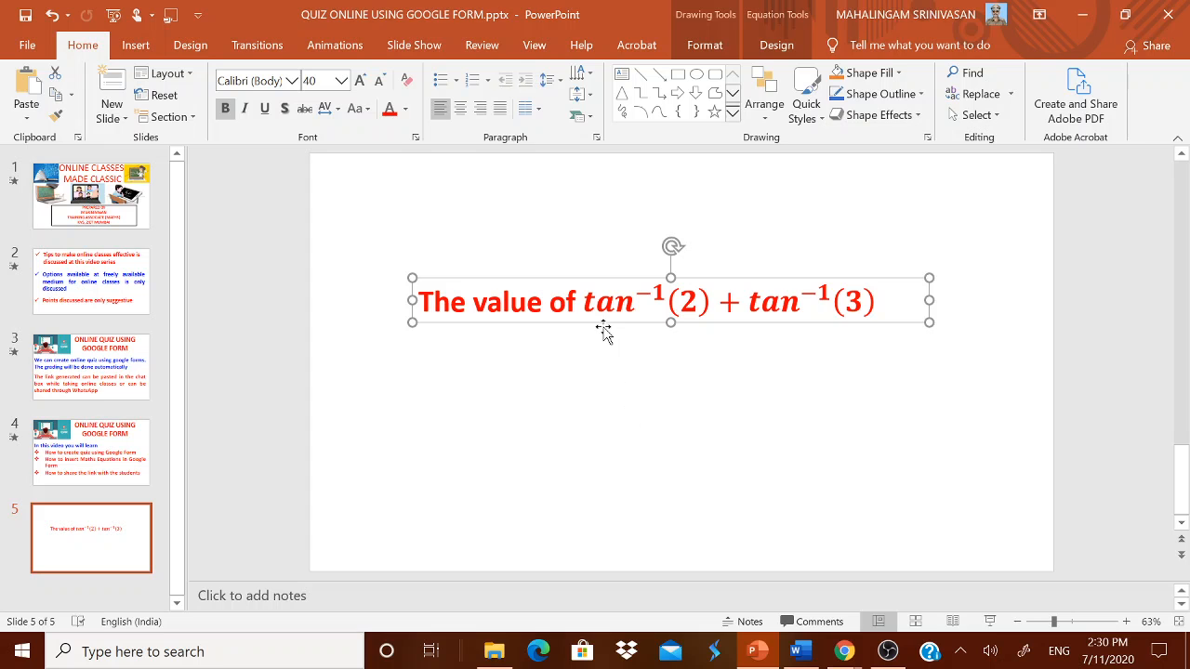
# Move the question text box up to the upper part of slide 5, slightly right of its earlier place
pyautogui.moveTo(601, 330); pyautogui.dragTo(592, 284)
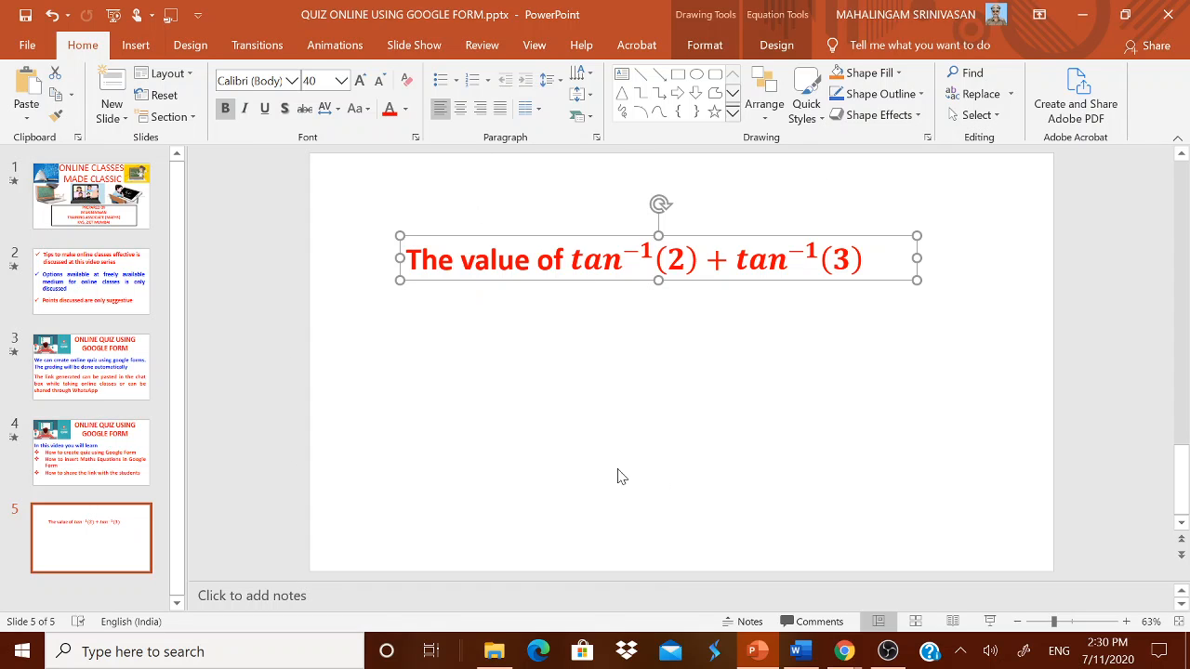
pyautogui.click(890, 409)
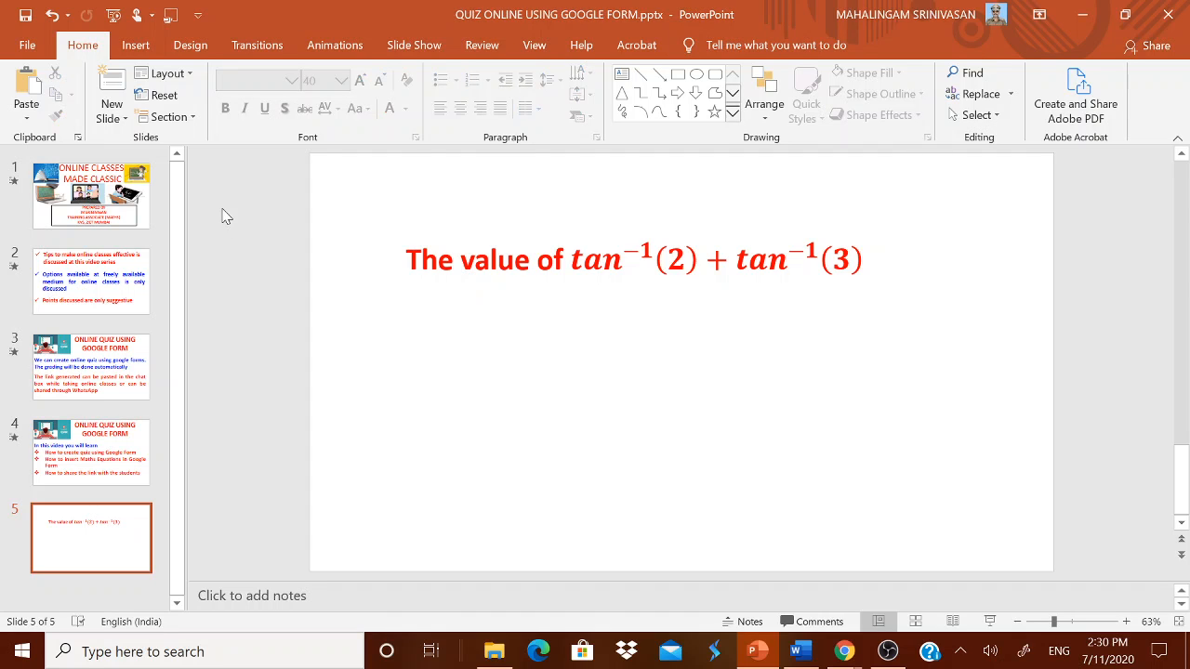
pyautogui.click(518, 268)
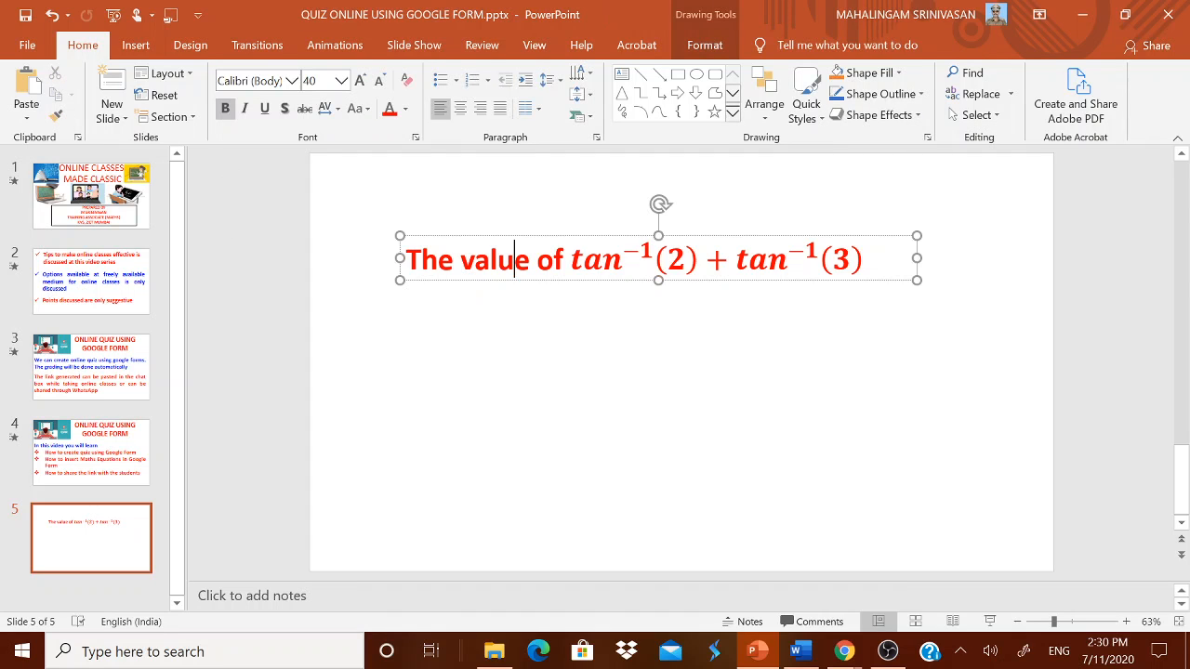
pyautogui.moveTo(531, 281)
pyautogui.mouseDown()
pyautogui.moveTo(533, 244)
pyautogui.moveTo(566, 245)
pyautogui.moveTo(568, 234)
pyautogui.mouseUp()
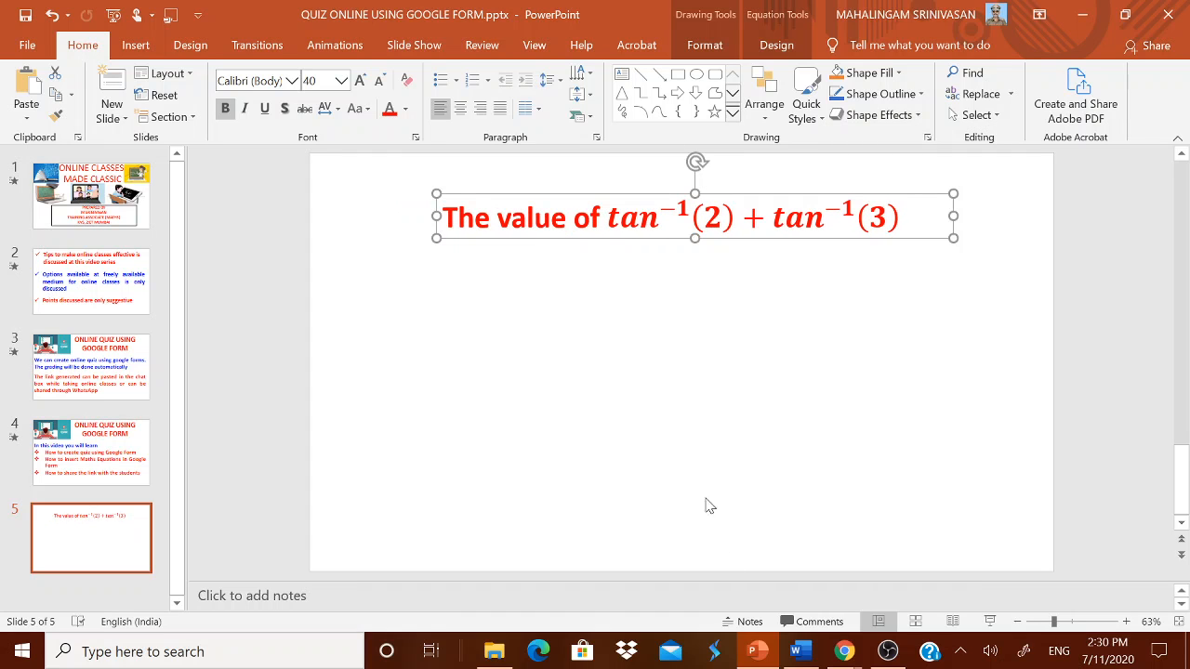
# Copy the answer choices π/4, π/2, 0 and 3π/4 from quiz.docx in Word onto slide 5 in PowerPoint, aligning their box under the question
pyautogui.click(803, 653)
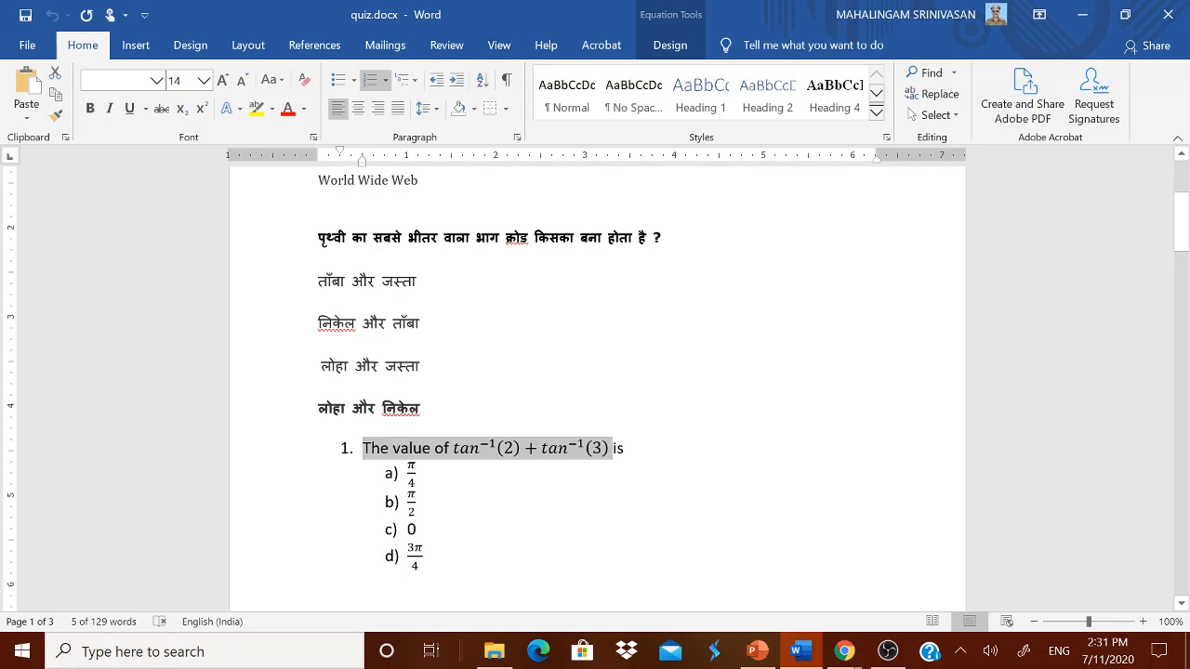
pyautogui.click(421, 540)
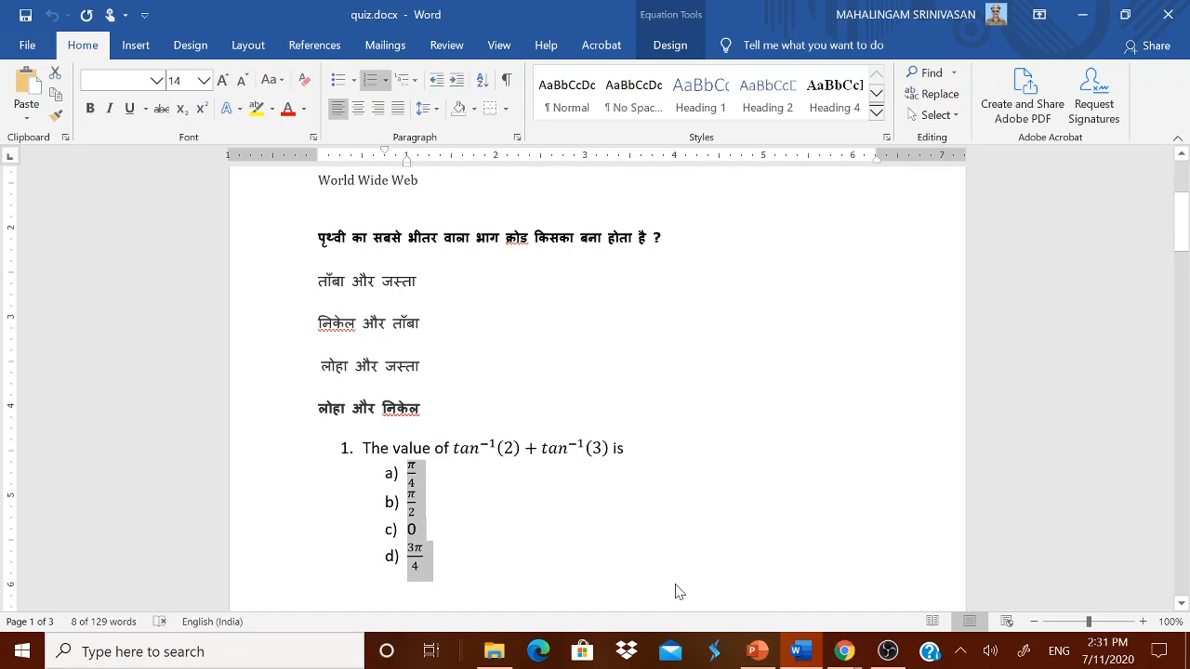
pyautogui.click(755, 651)
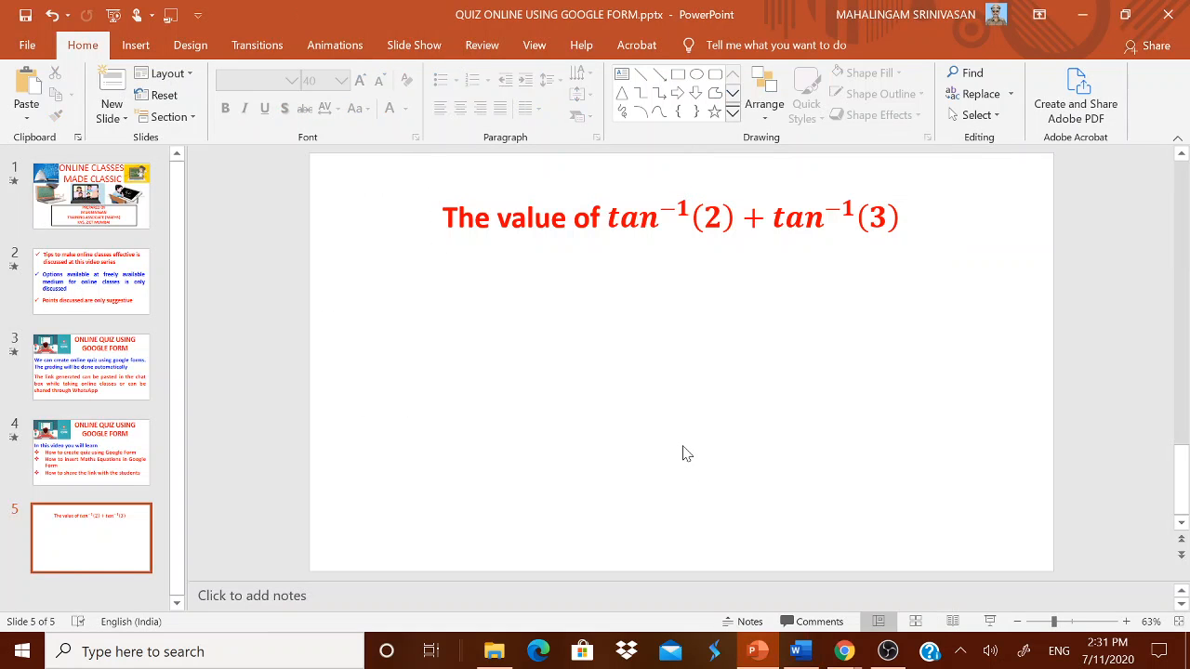
pyautogui.write('a) π/4 b) π/2 c) 0 d) 3π/4')
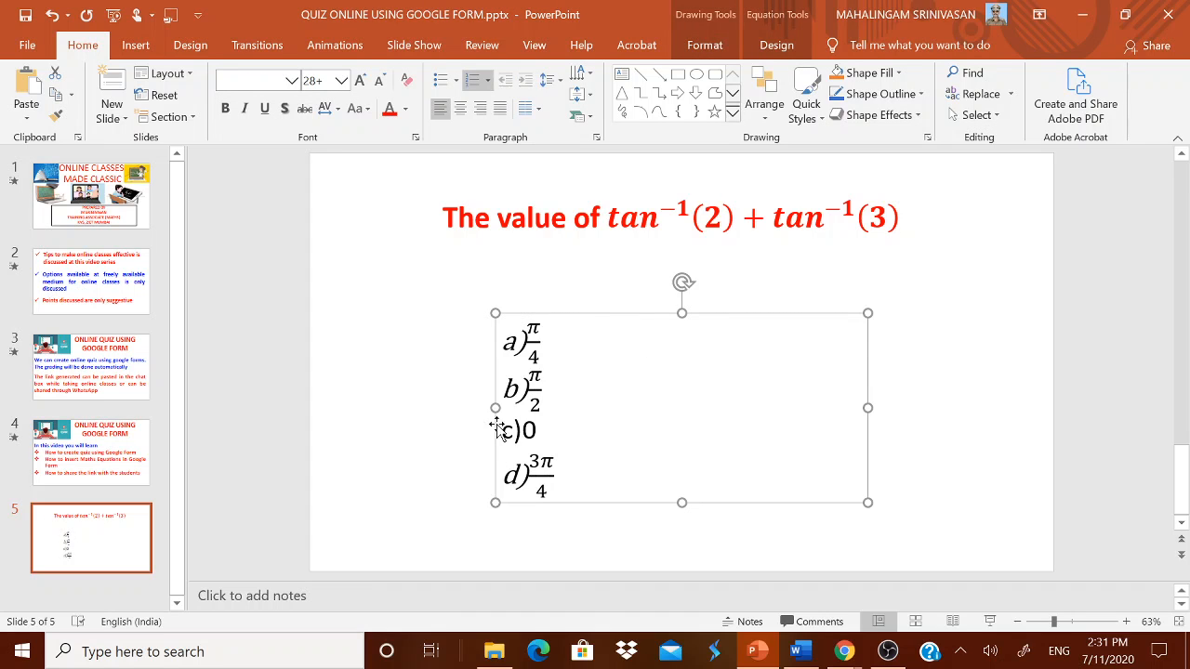
pyautogui.moveTo(494, 409); pyautogui.dragTo(435, 421)
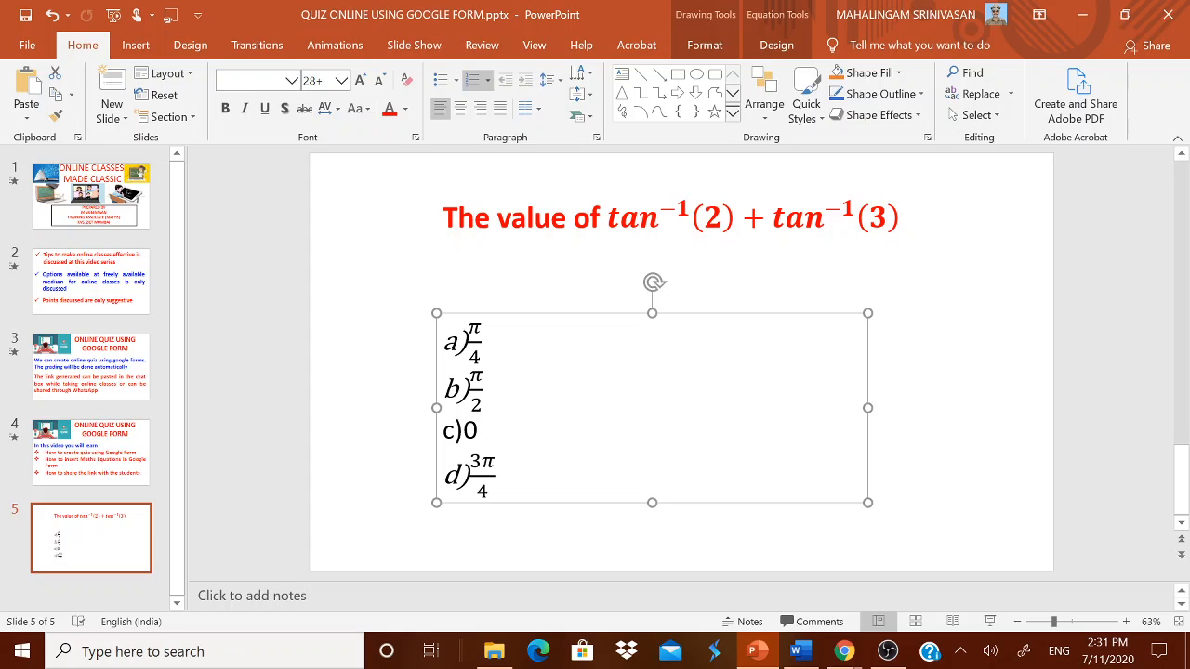
# Append "IS" to the question text and insert a space before the value of each of the four answer choices
pyautogui.click(908, 221)
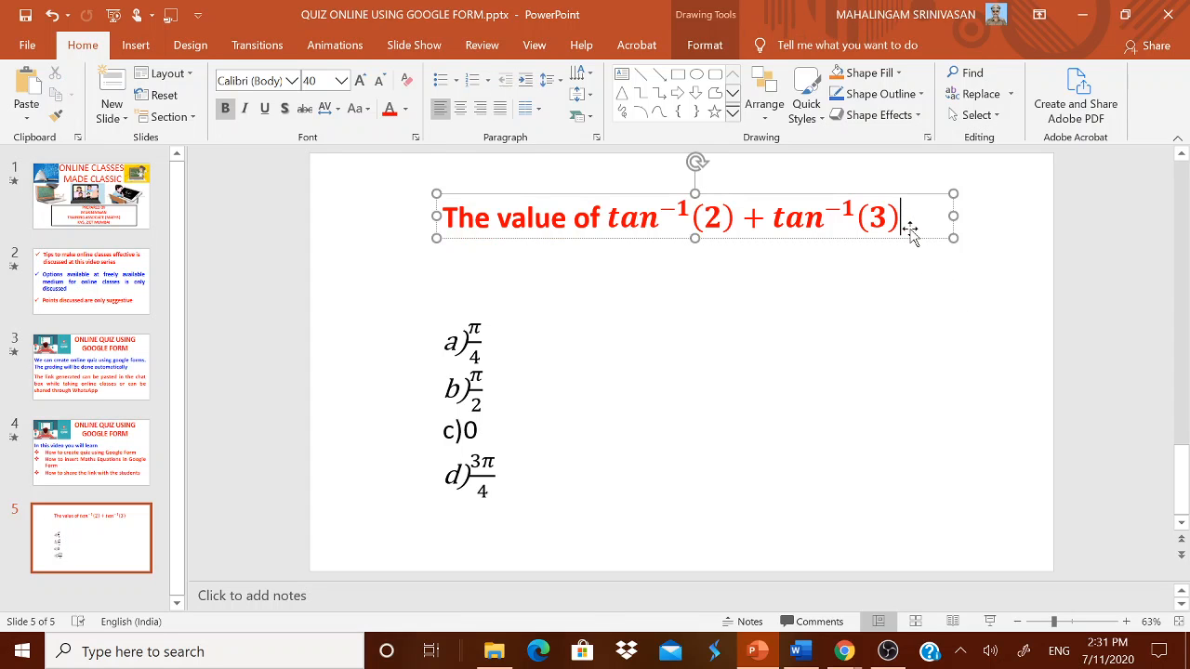
pyautogui.write('IS')
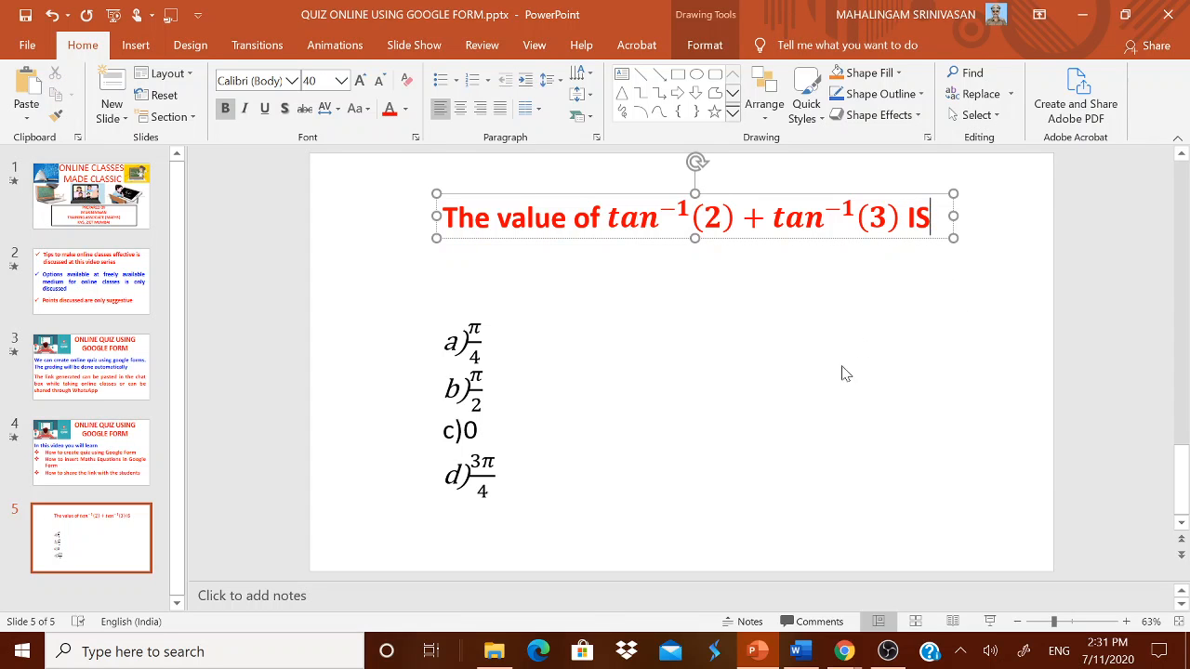
pyautogui.click(542, 403)
pyautogui.click(471, 351)
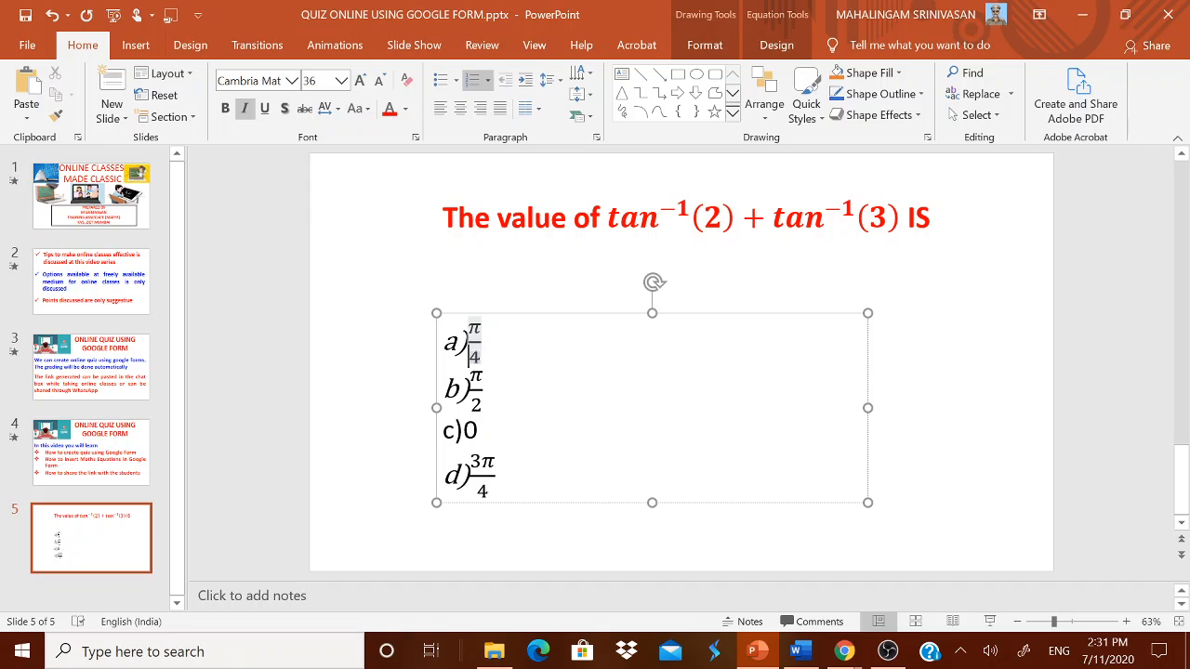
pyautogui.click(470, 327)
pyautogui.click(469, 354)
pyautogui.click(470, 377)
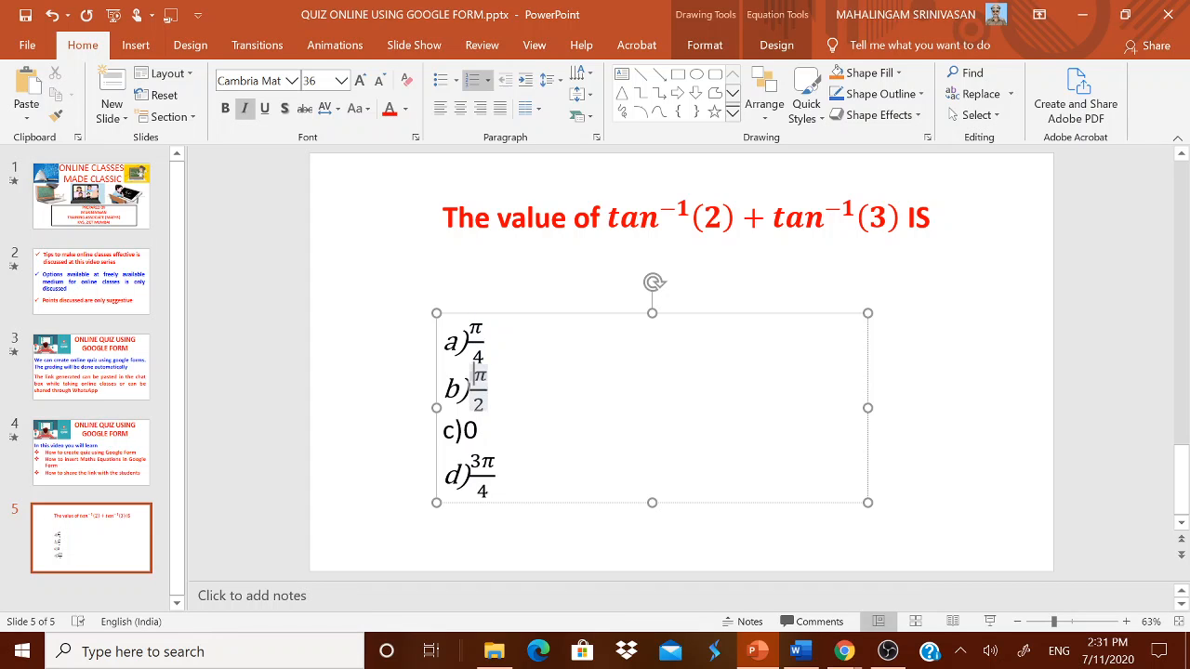
pyautogui.click(464, 430)
pyautogui.click(470, 461)
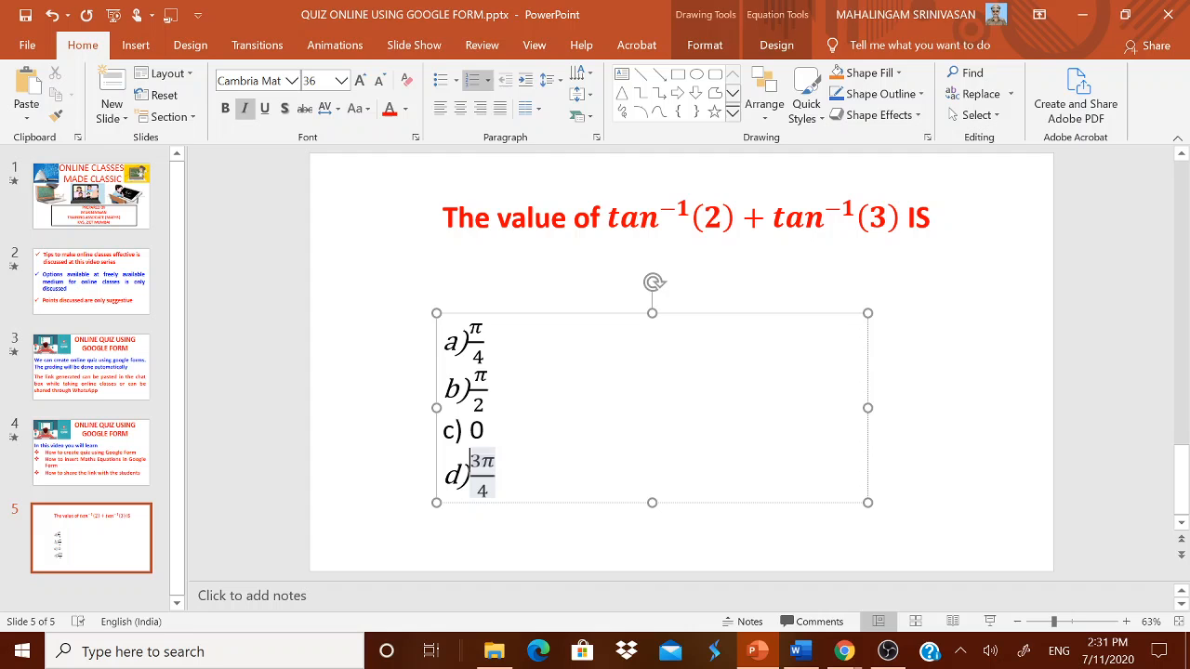
# Make the whole answer choices text box bold and red
pyautogui.click(547, 469)
pyautogui.click(524, 314)
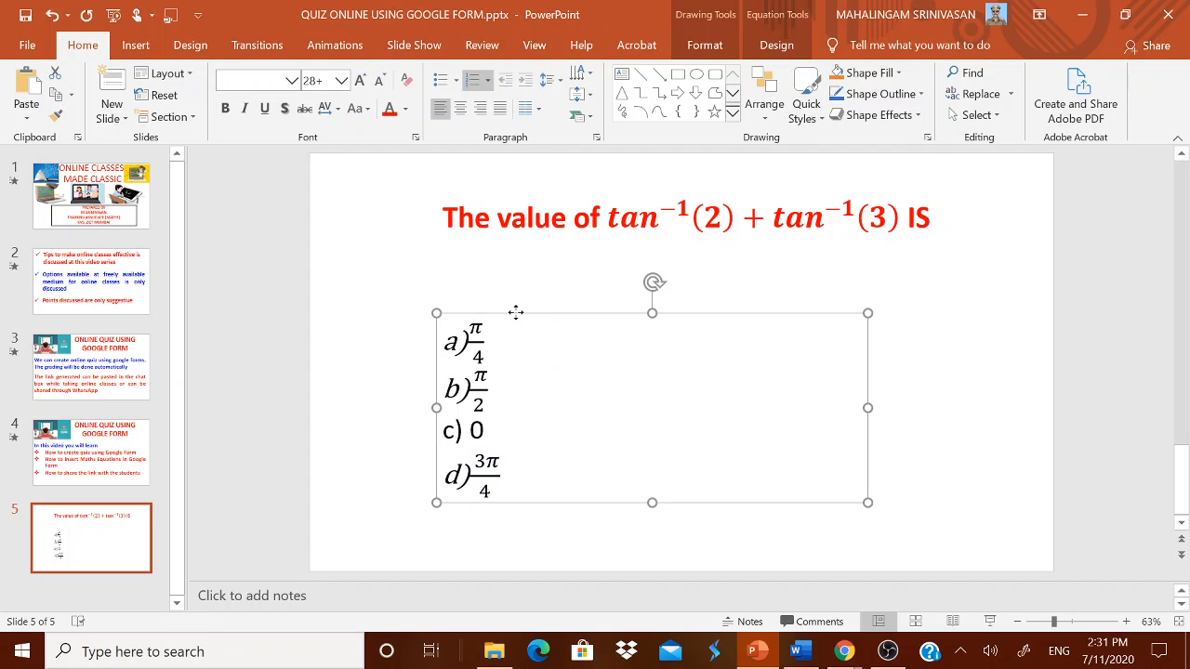
pyautogui.click(225, 108)
pyautogui.click(389, 108)
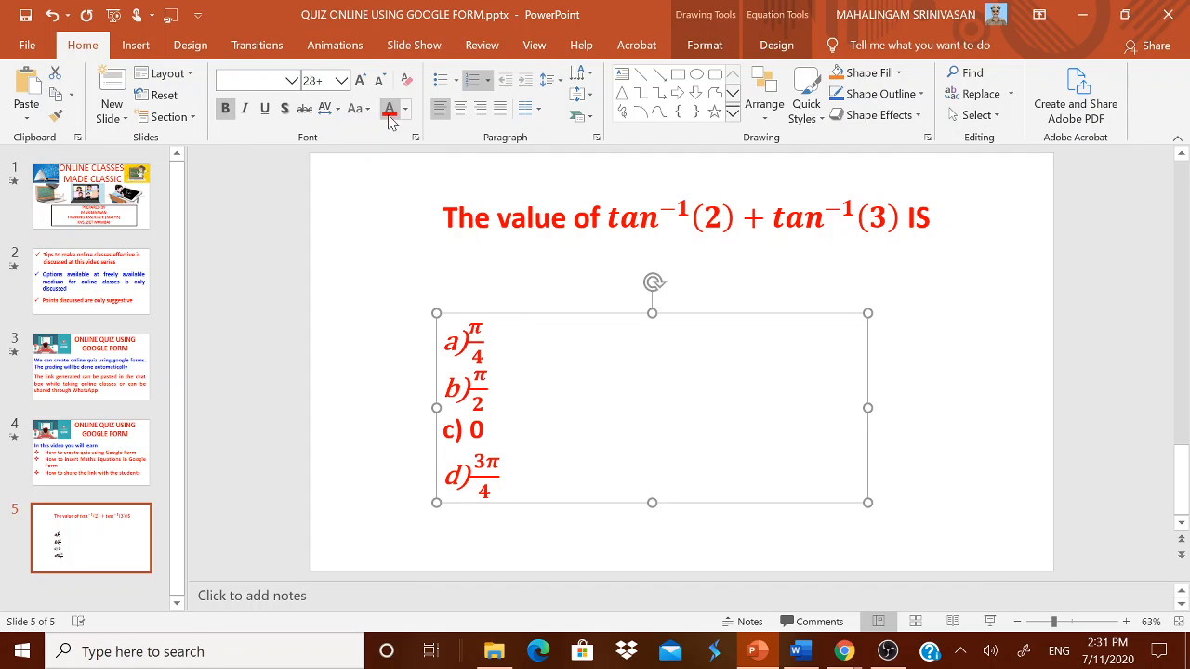
pyautogui.click(917, 369)
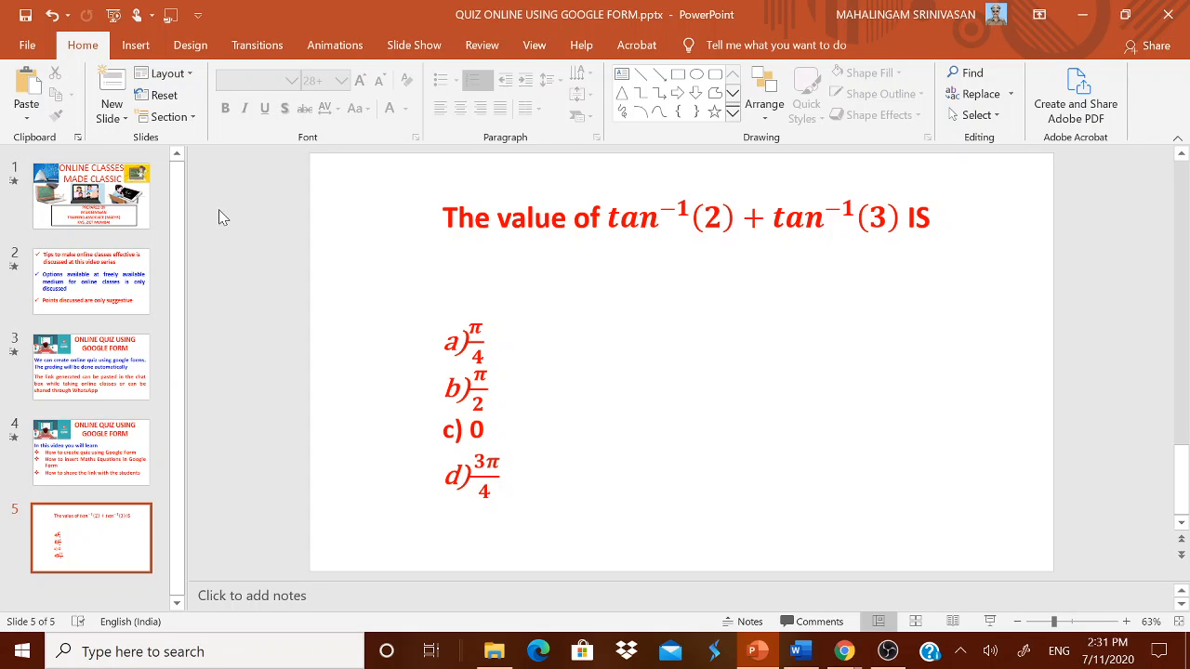
# Start saving a copy in the ONLINE CLASSES TUTORIAL folder with the file type JPEG File Interchange Format (*.jpg)
pyautogui.click(30, 48)
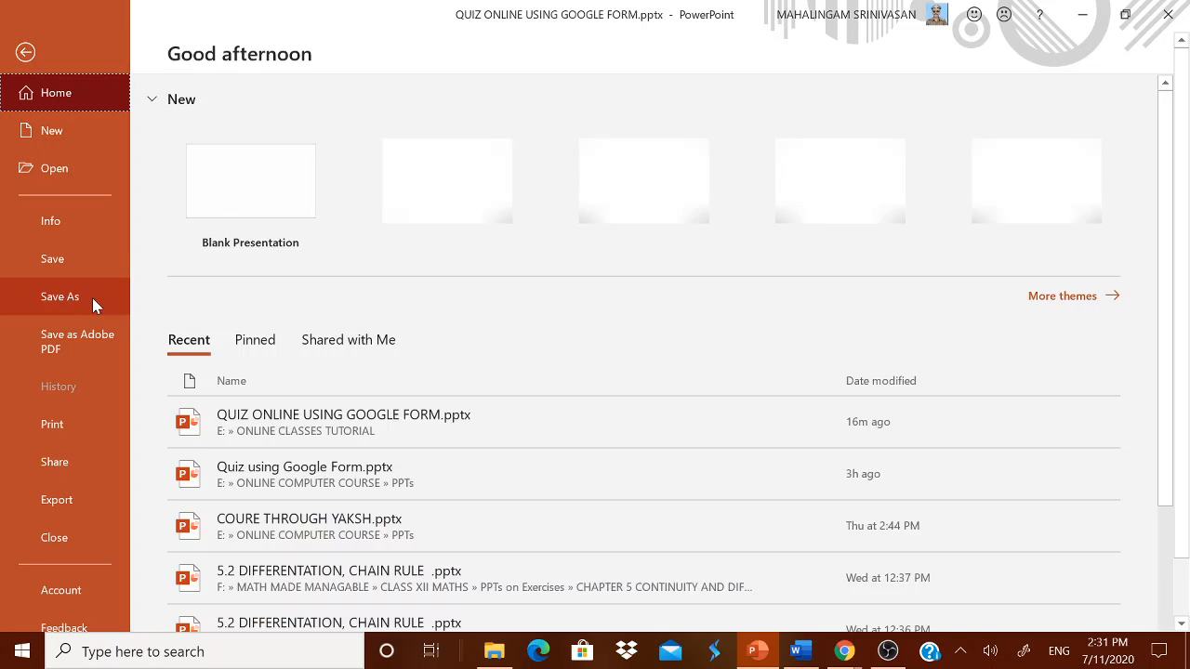
pyautogui.click(92, 298)
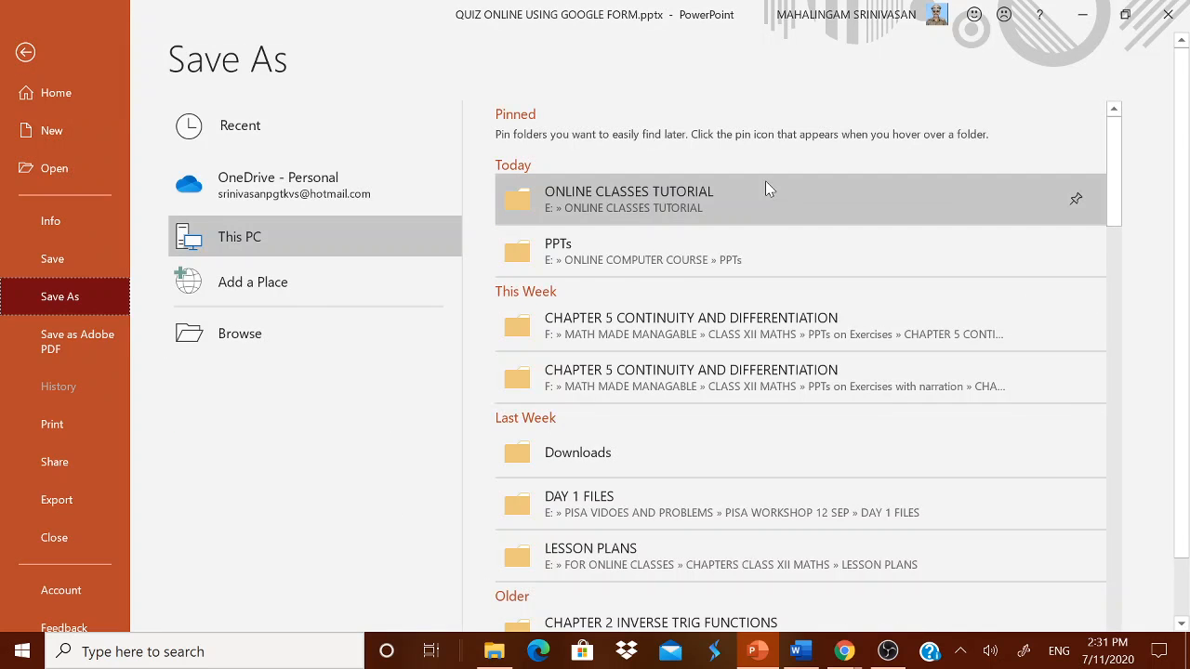
pyautogui.click(727, 206)
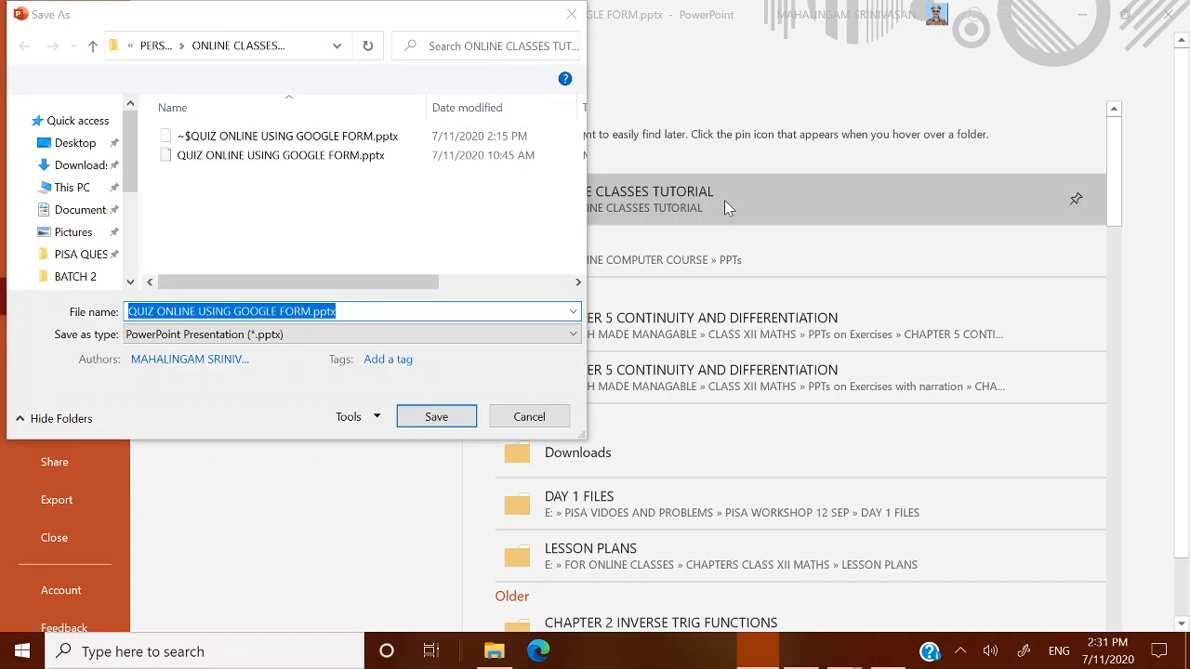
pyautogui.click(566, 336)
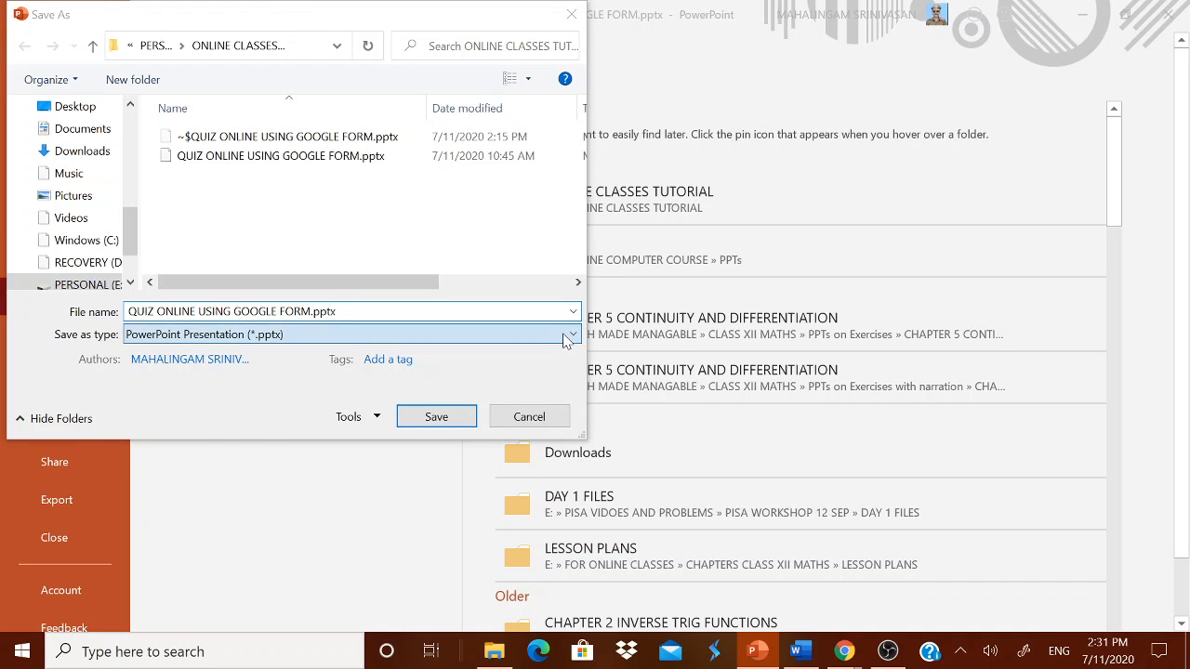
pyautogui.click(565, 337)
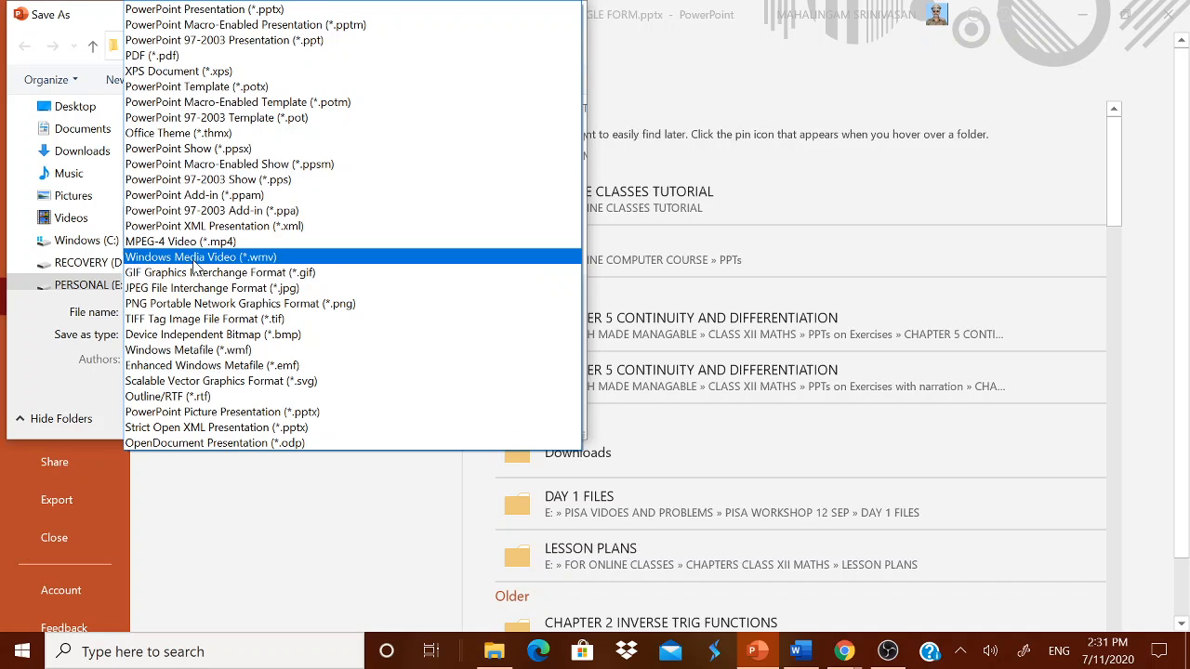
pyautogui.click(193, 291)
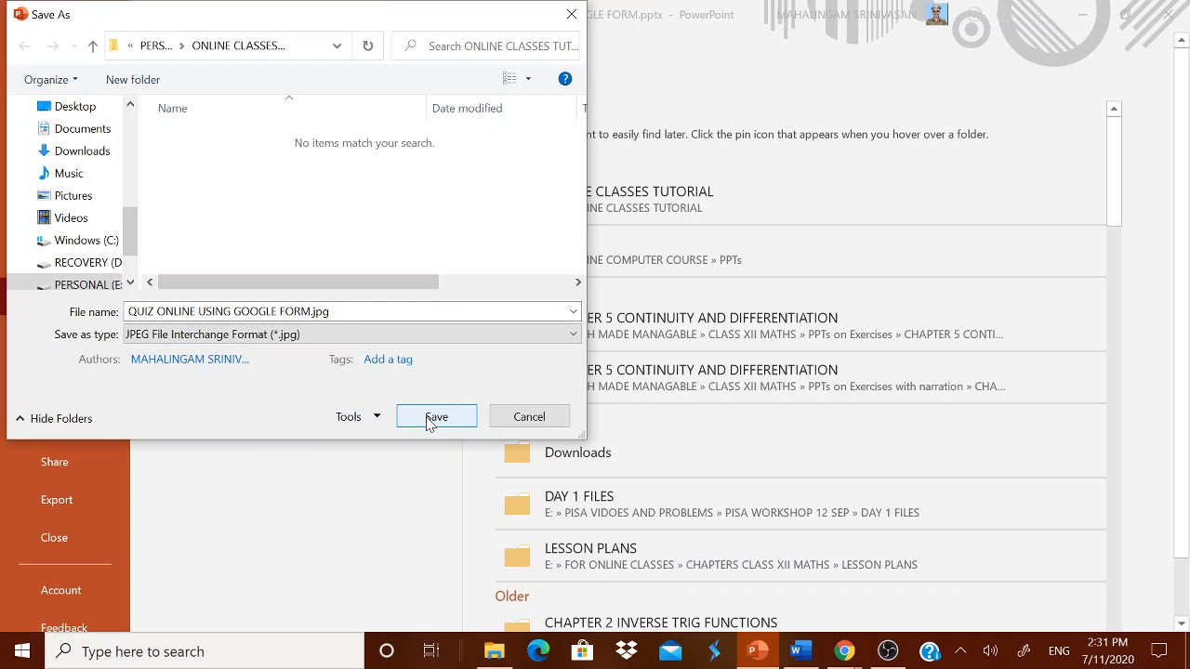
# Name the JPEG copy QUESTION 3 and export only the current slide
pyautogui.click(154, 314)
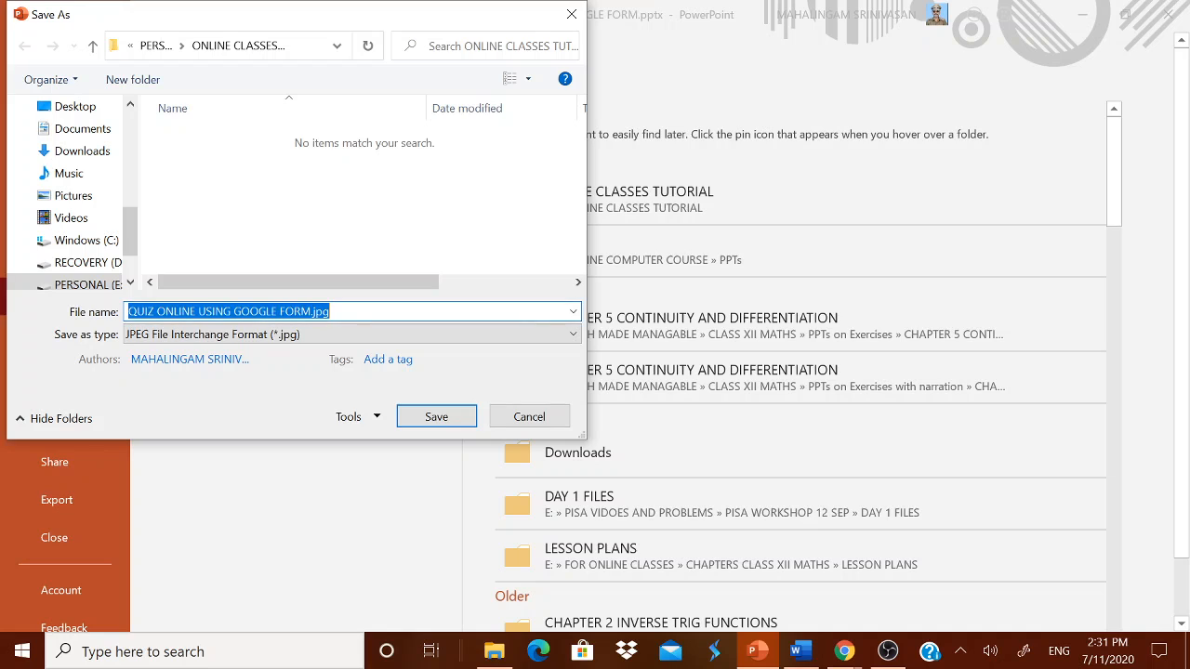
pyautogui.click(131, 312)
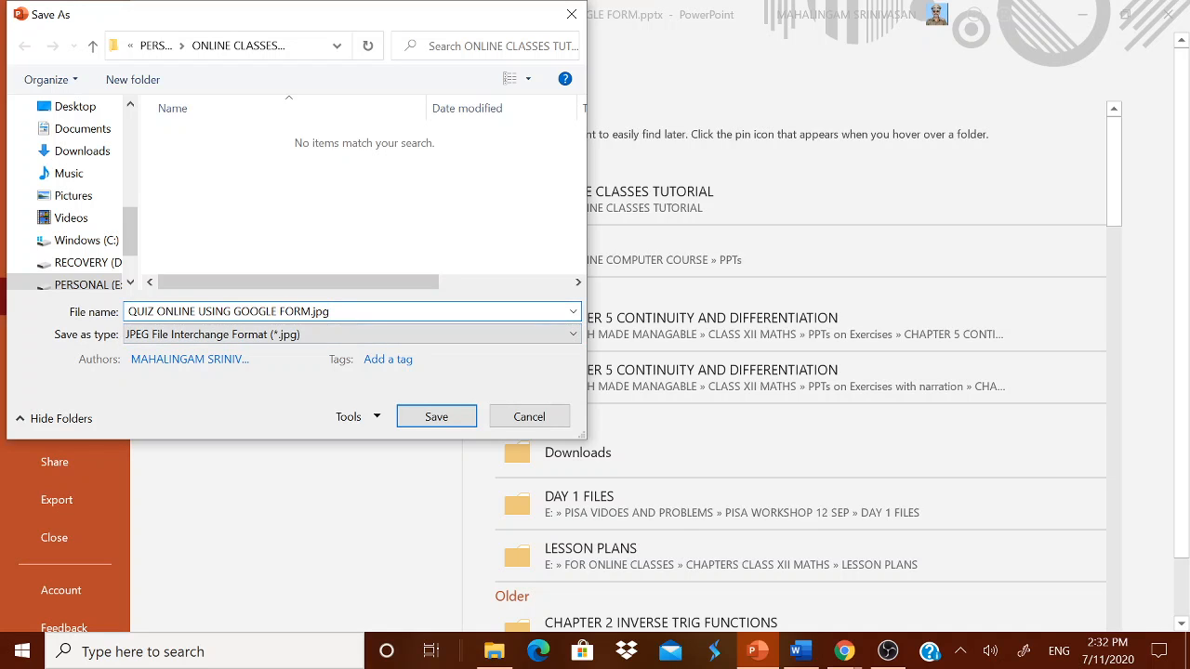
pyautogui.moveTo(136, 311); pyautogui.dragTo(311, 311)
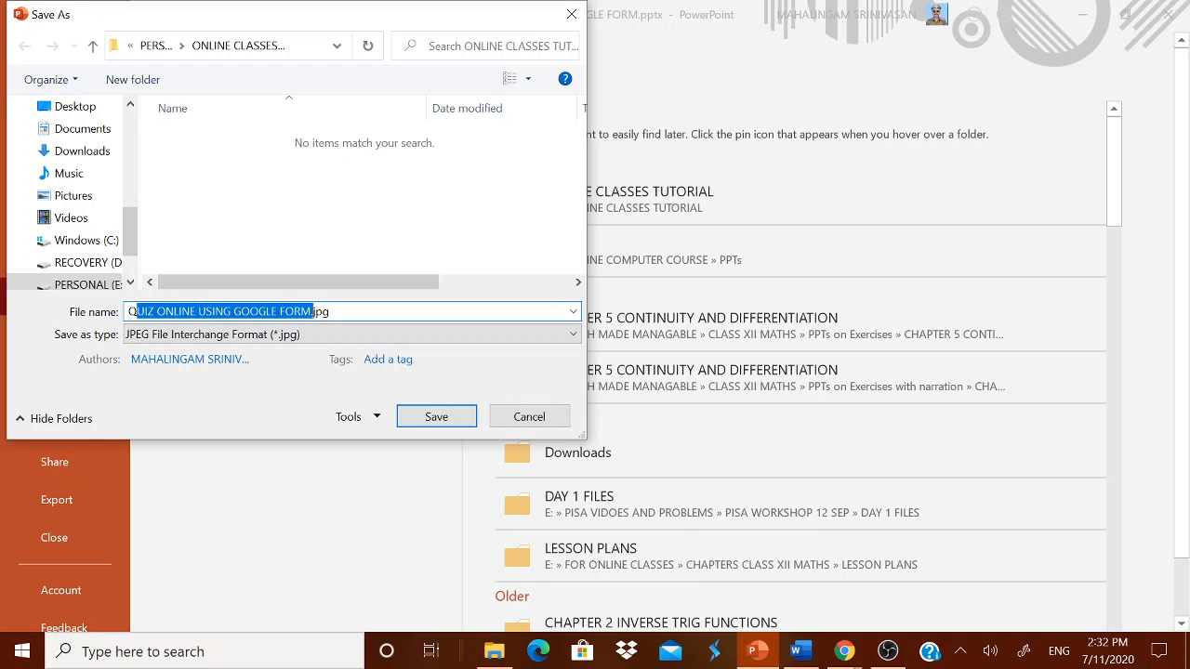
pyautogui.press('BackSpace')
pyautogui.press('BackSpace')
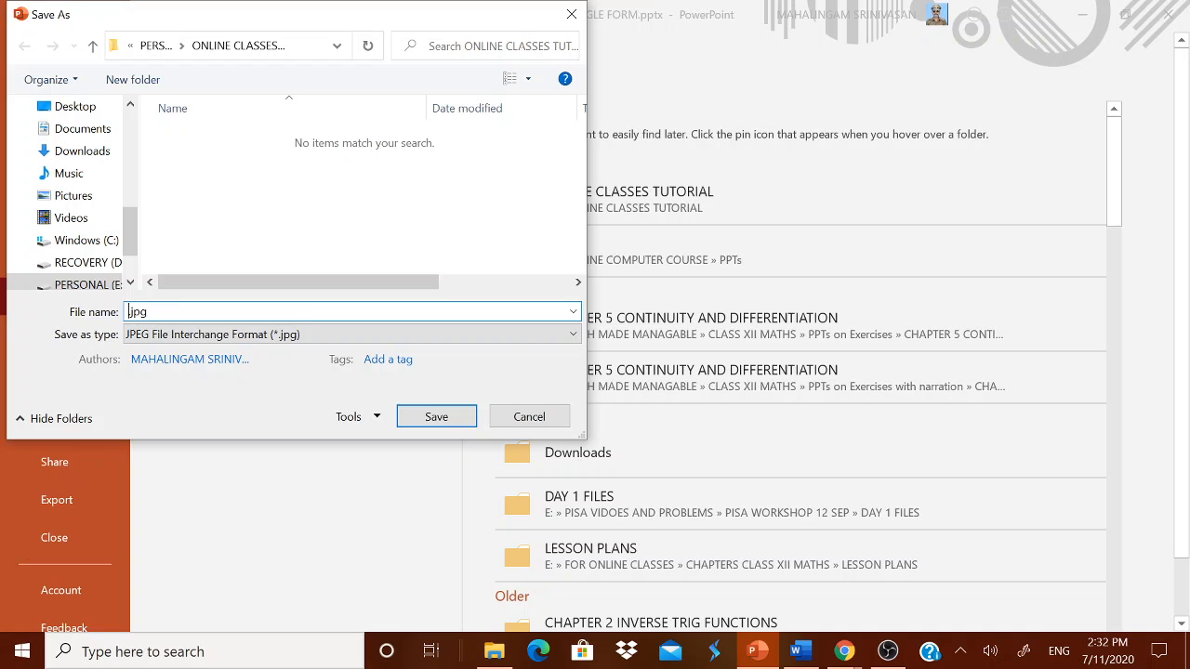
pyautogui.write('QUESTION 3')
pyautogui.click(437, 418)
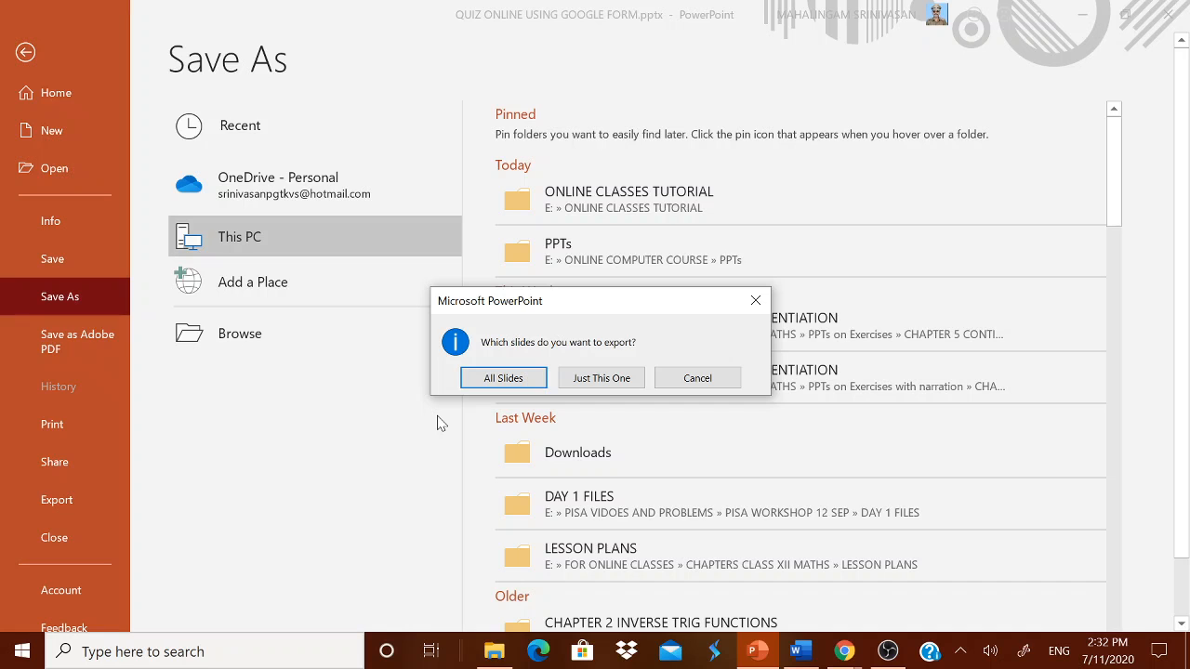
pyautogui.click(591, 380)
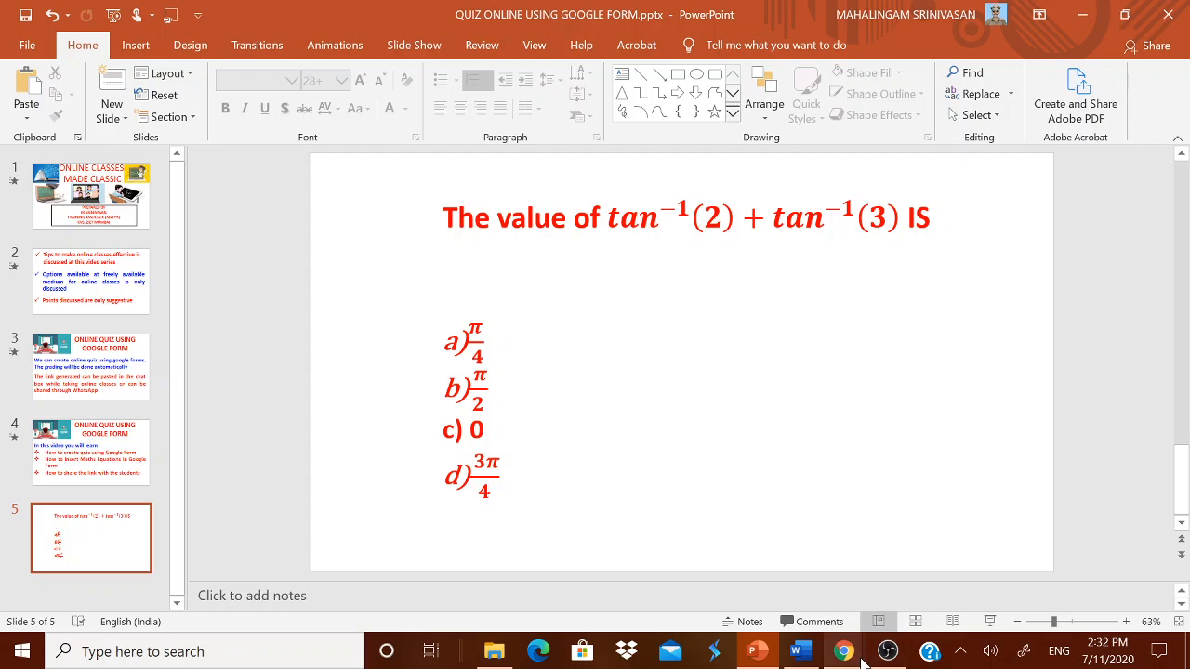
# Switch to the Google Forms quiz in Chrome and start browsing for an image to upload to the empty third question
pyautogui.moveTo(852, 656)
pyautogui.click(744, 613)
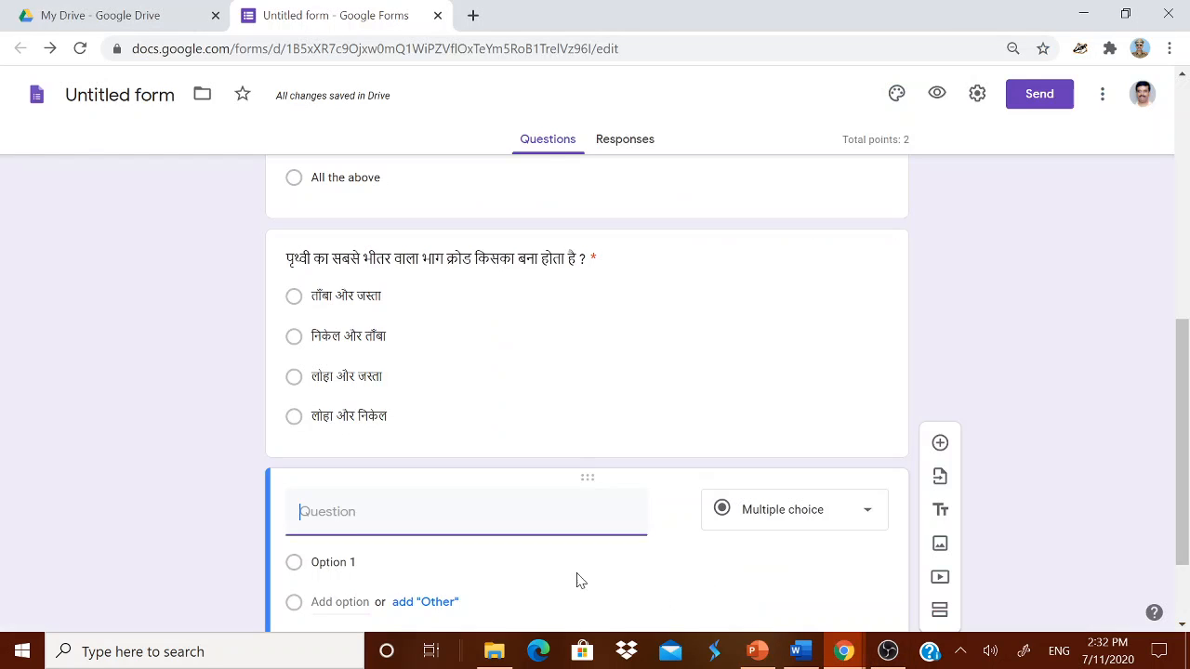
pyautogui.scroll(-1, 626, 496)
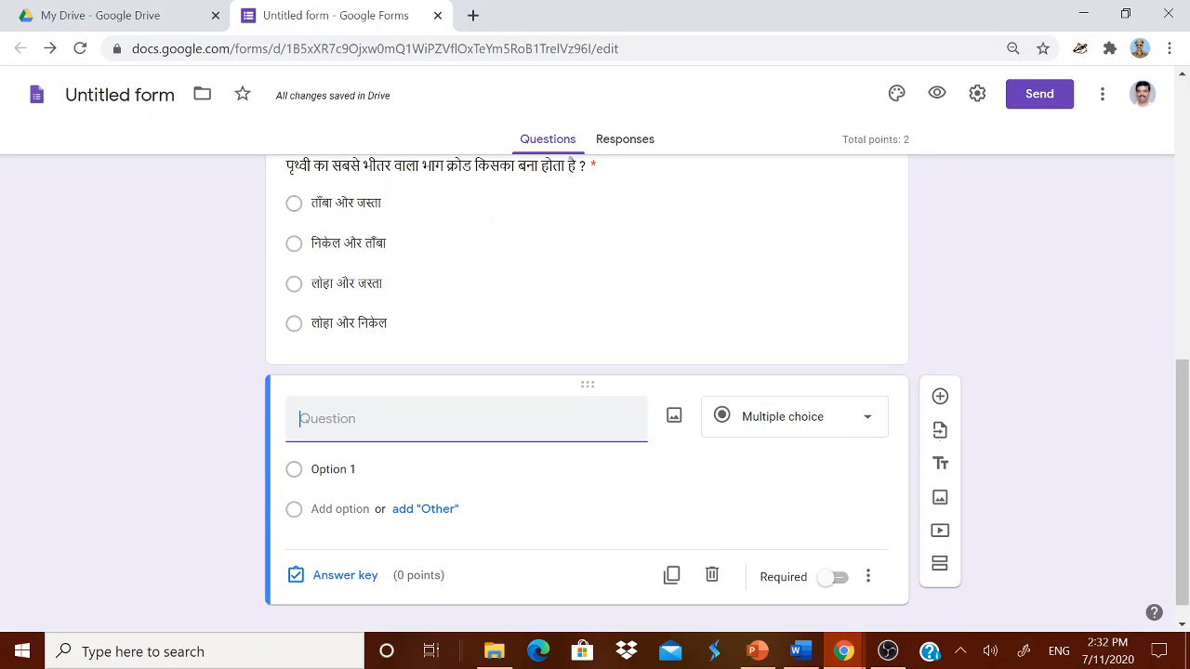
pyautogui.click(674, 418)
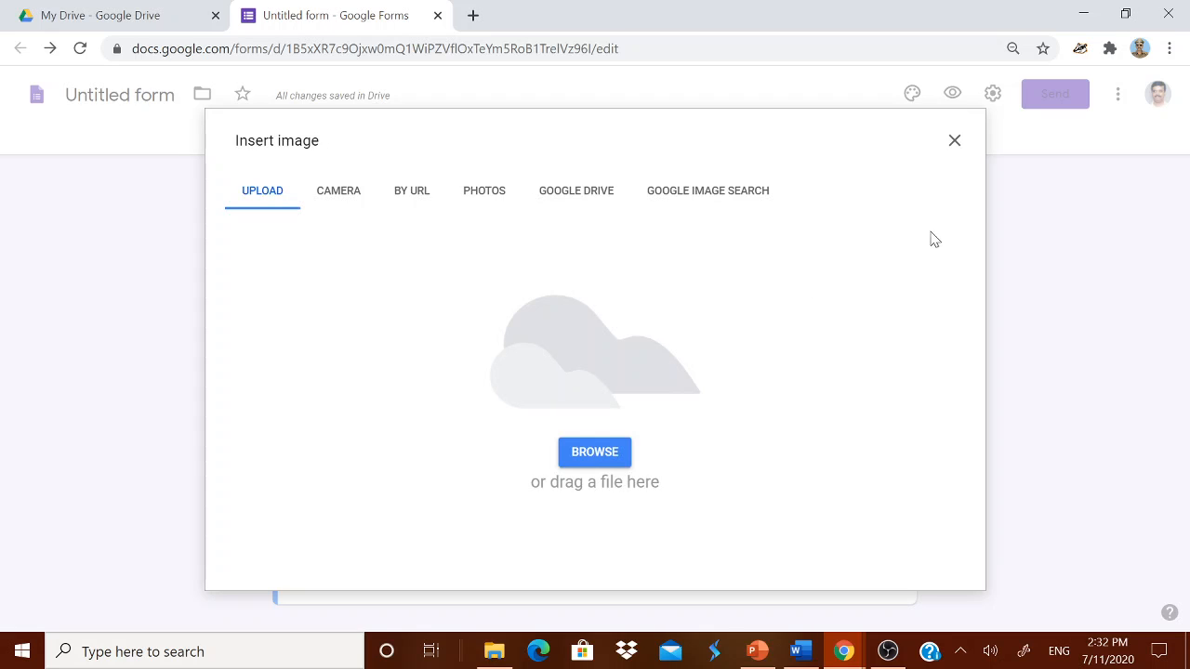
pyautogui.click(953, 142)
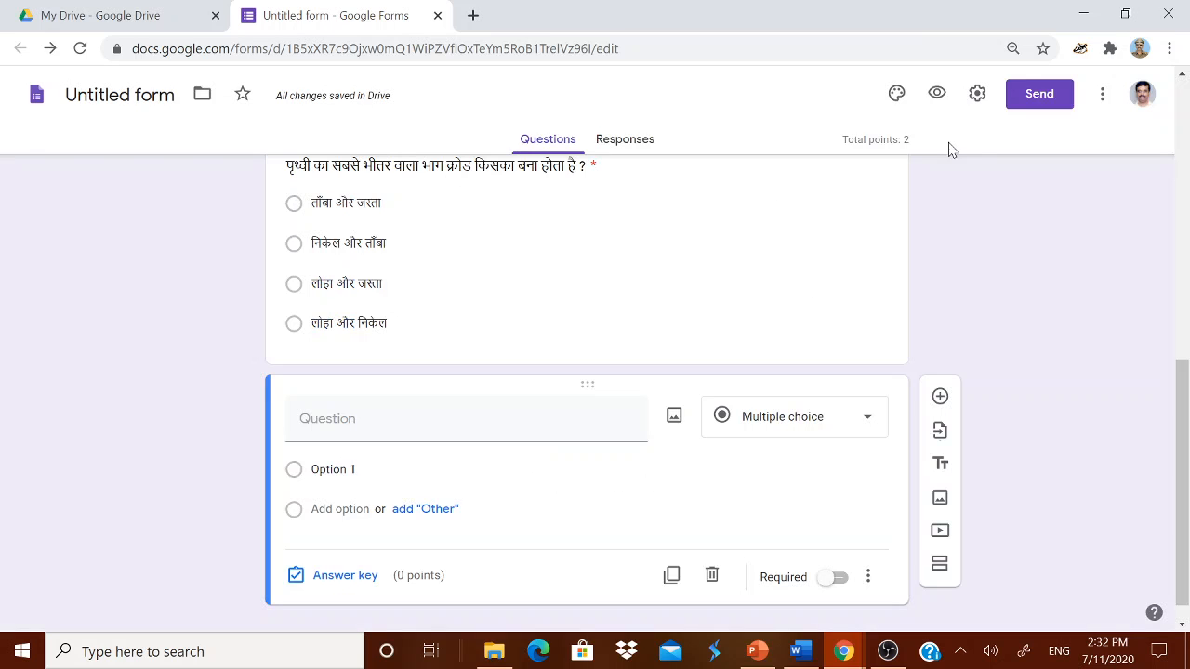
pyautogui.click(676, 419)
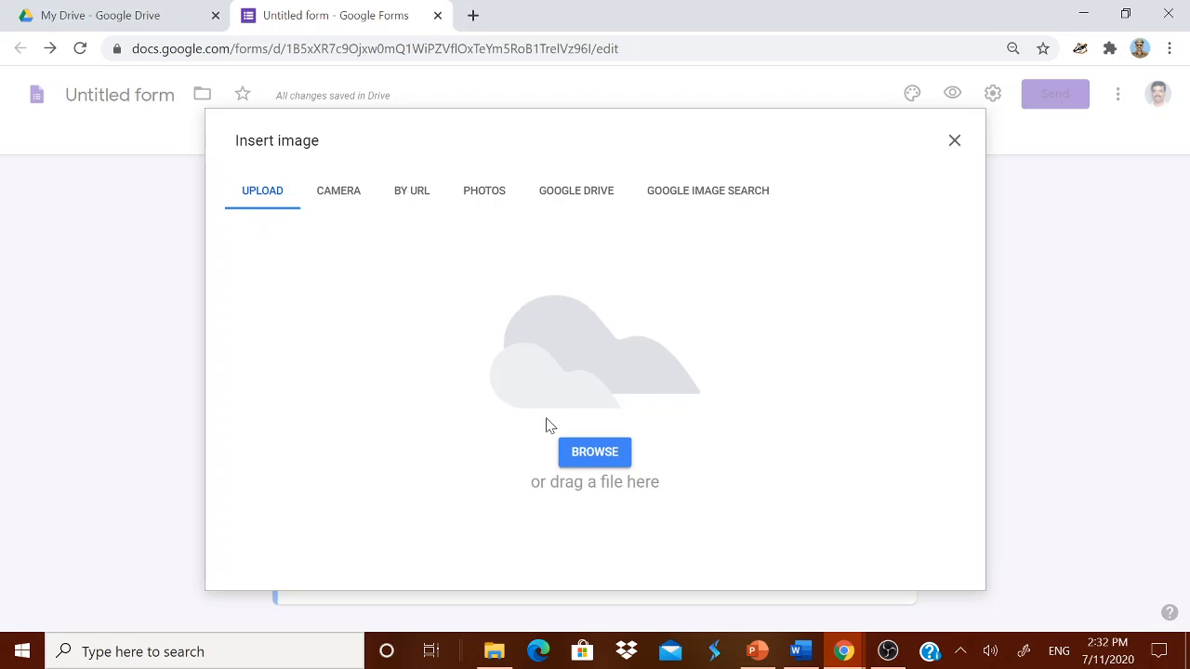
pyautogui.click(587, 462)
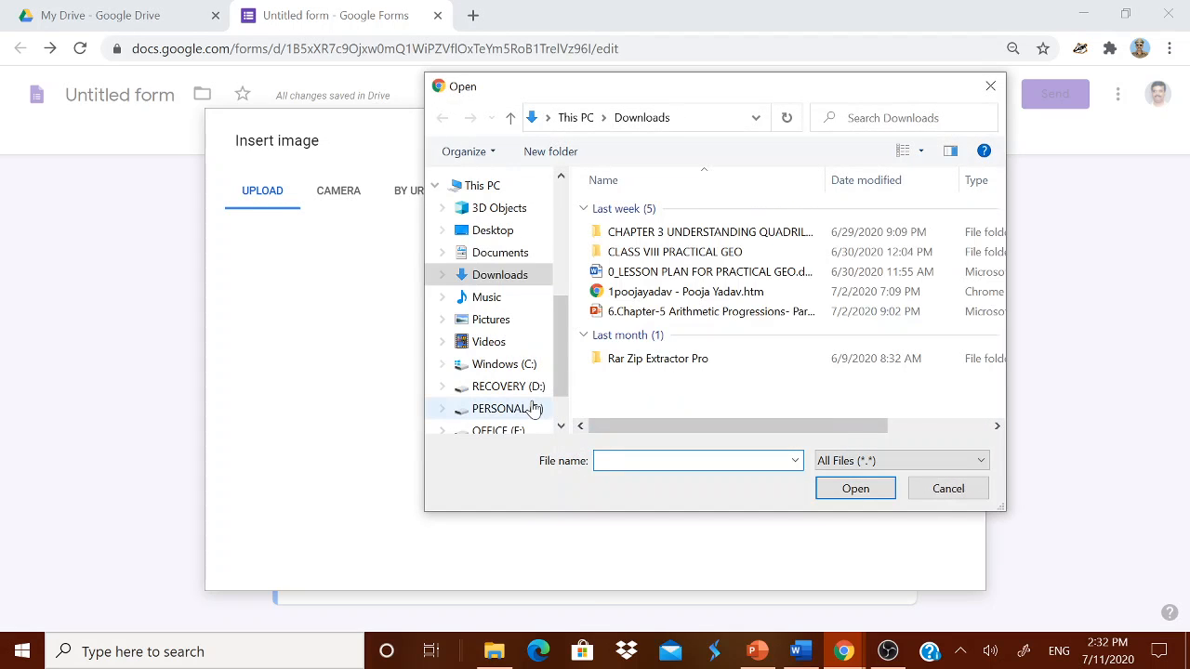
# Insert QUESTION 3.jpg from the ONLINE CLASSES TUTORIAL folder on the PERSONAL (E:) drive as the question's image
pyautogui.click(519, 410)
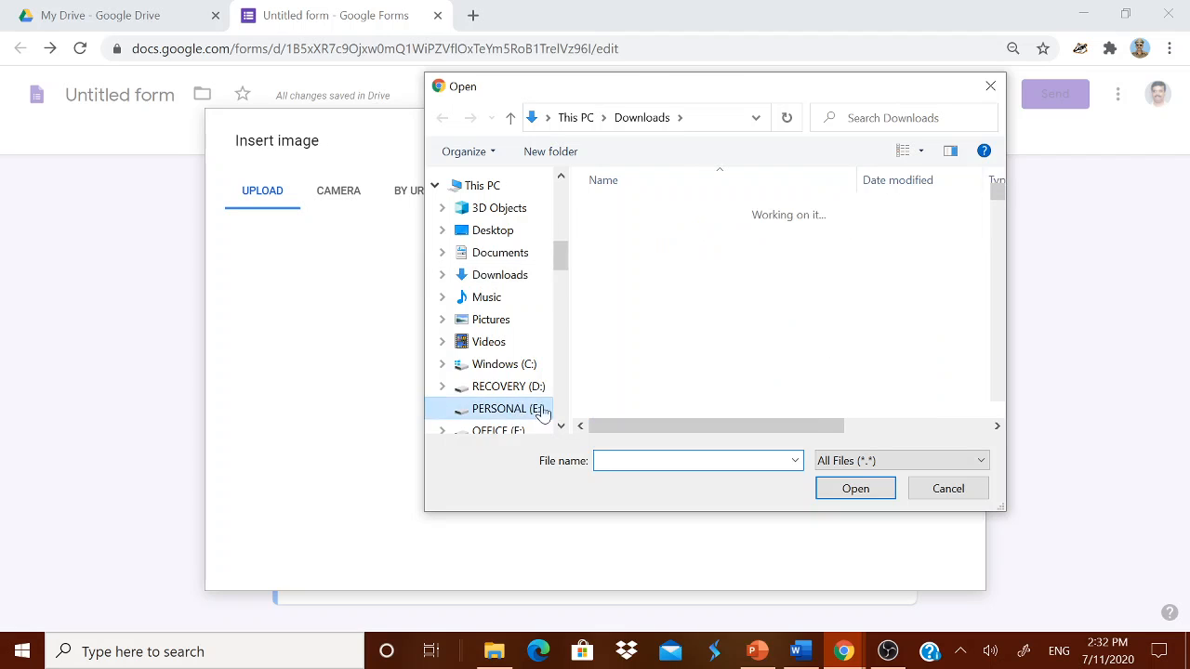
pyautogui.scroll(-6, 715, 327)
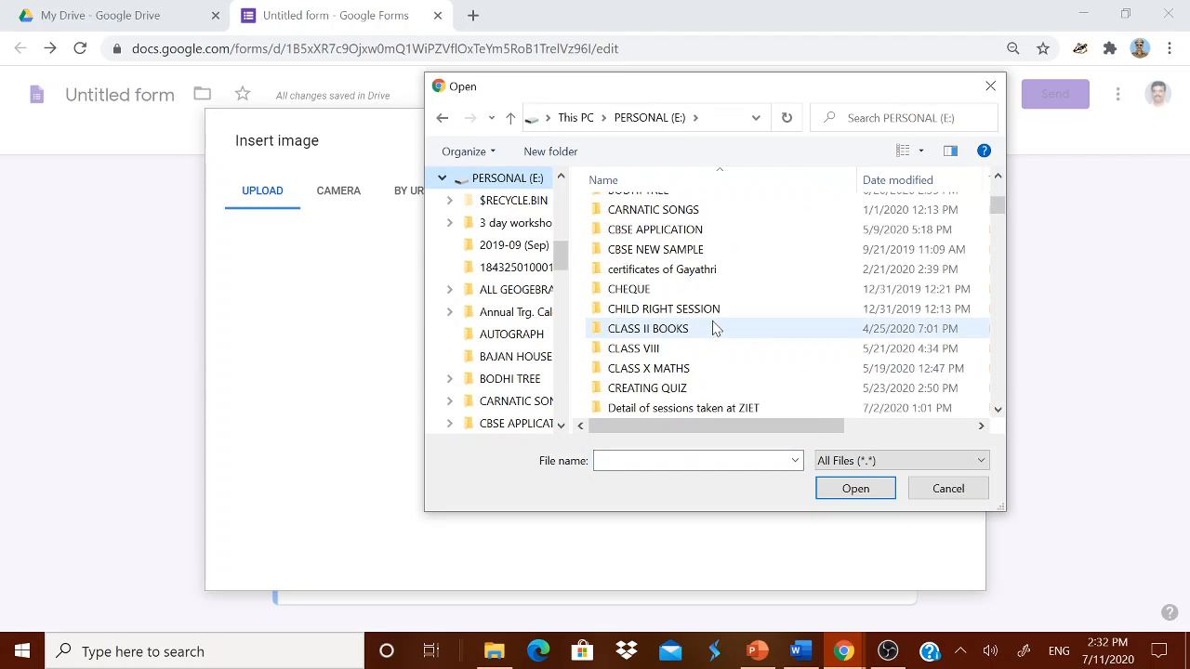
pyautogui.scroll(-2, 712, 329)
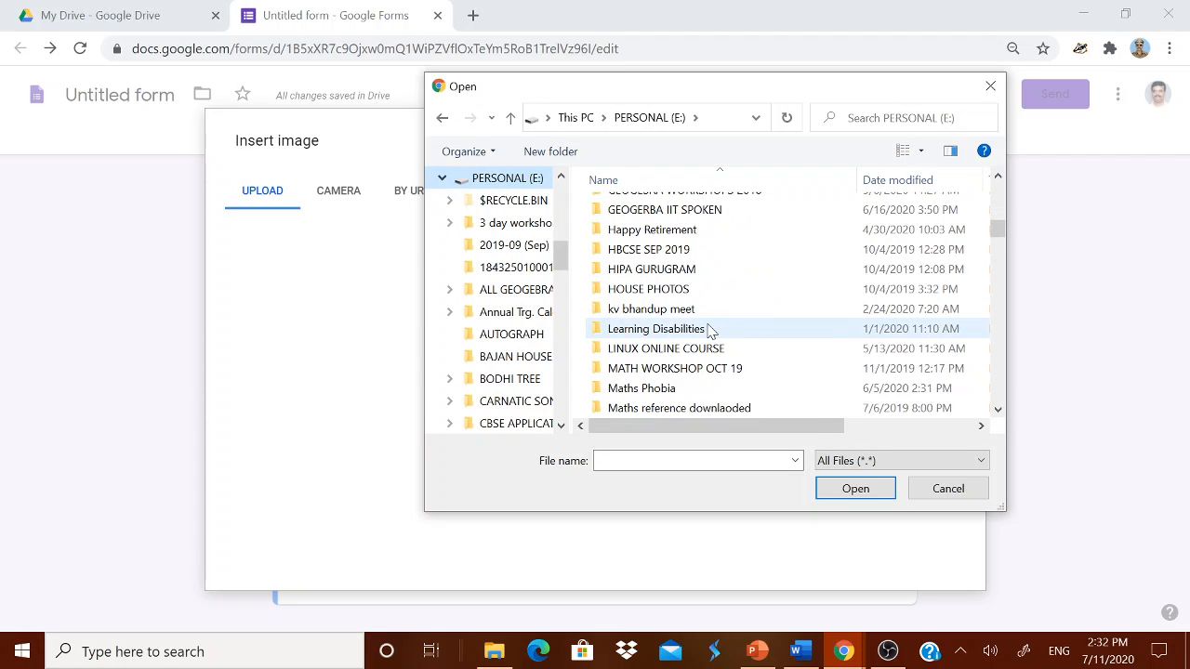
pyautogui.scroll(-3, 710, 330)
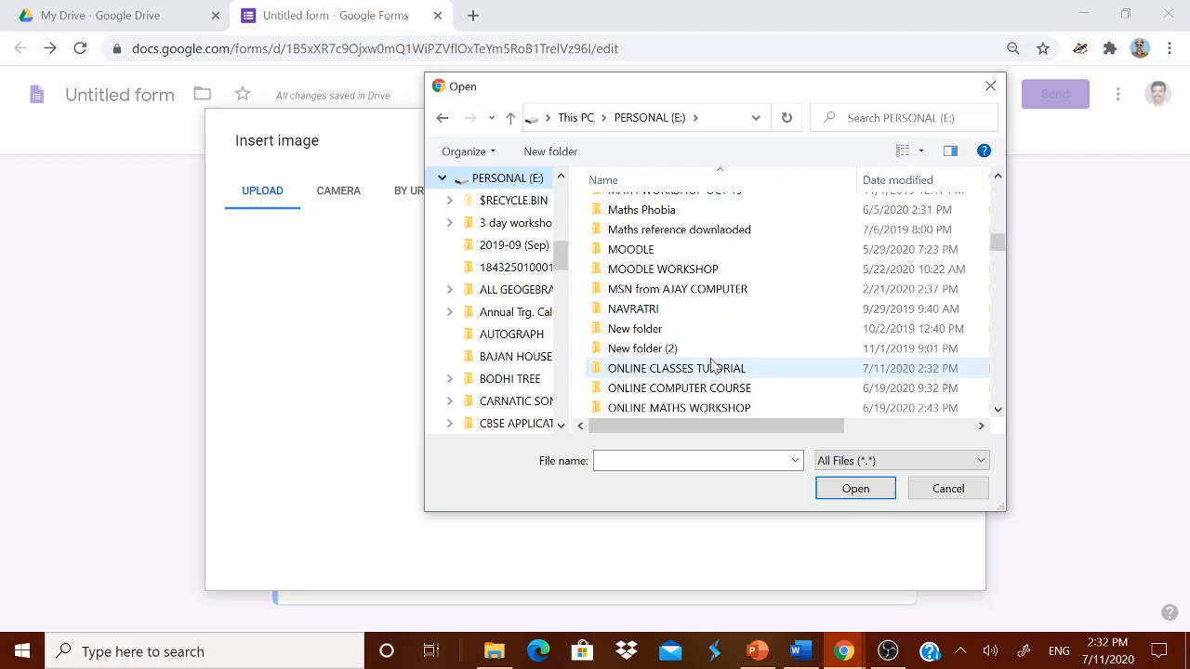
pyautogui.scroll(-1, 712, 365)
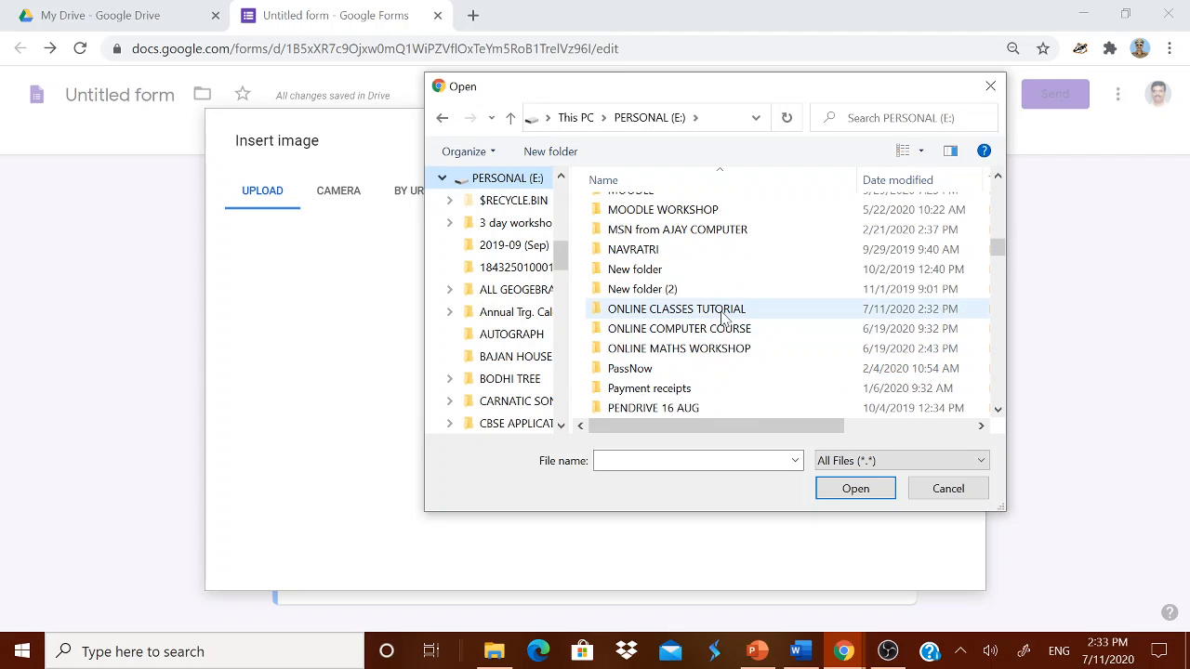
pyautogui.doubleClick(722, 316)
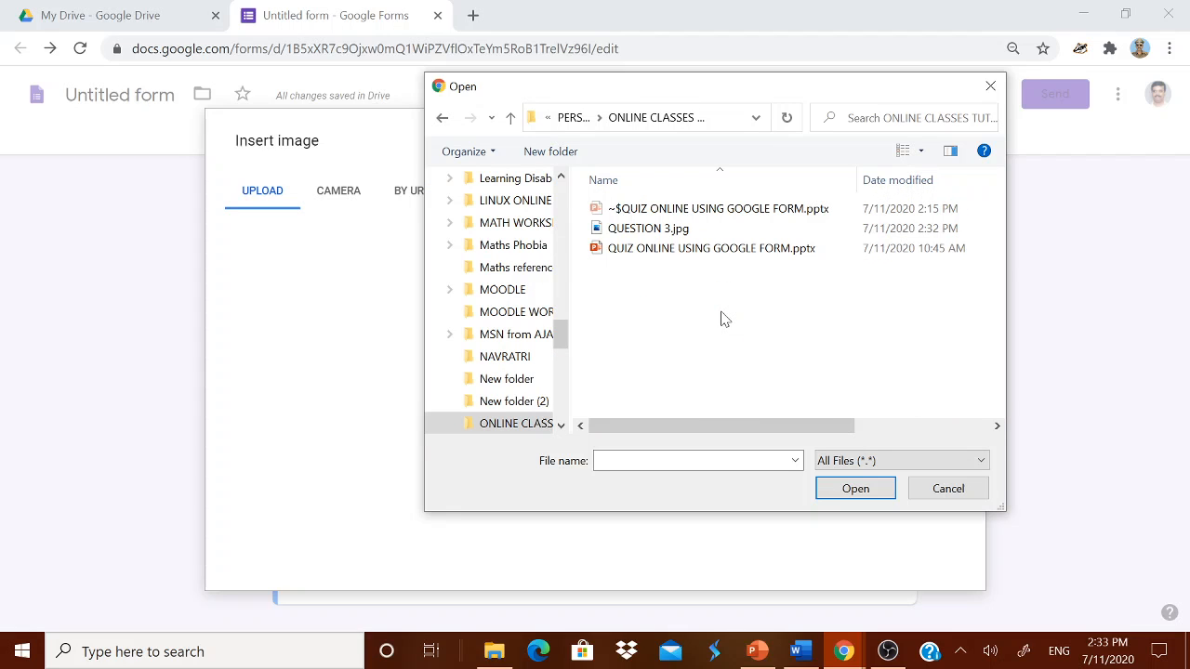
pyautogui.click(671, 234)
pyautogui.click(850, 490)
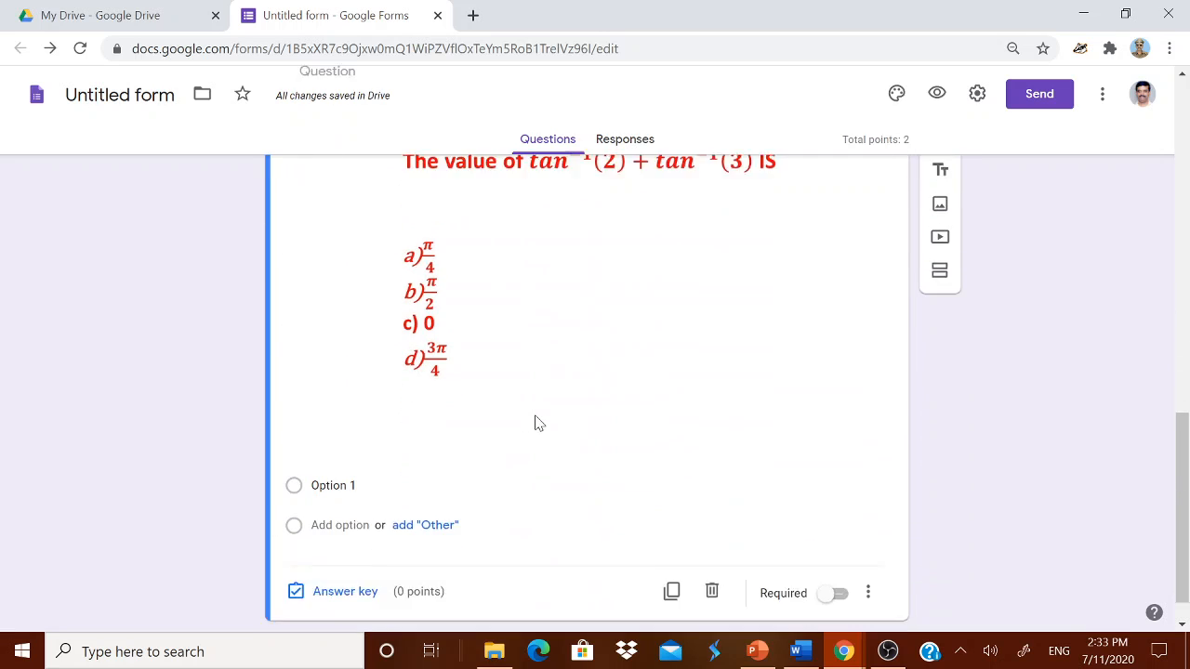
# Enter a, b, c and d as the four answer options of the image question
pyautogui.click(334, 461)
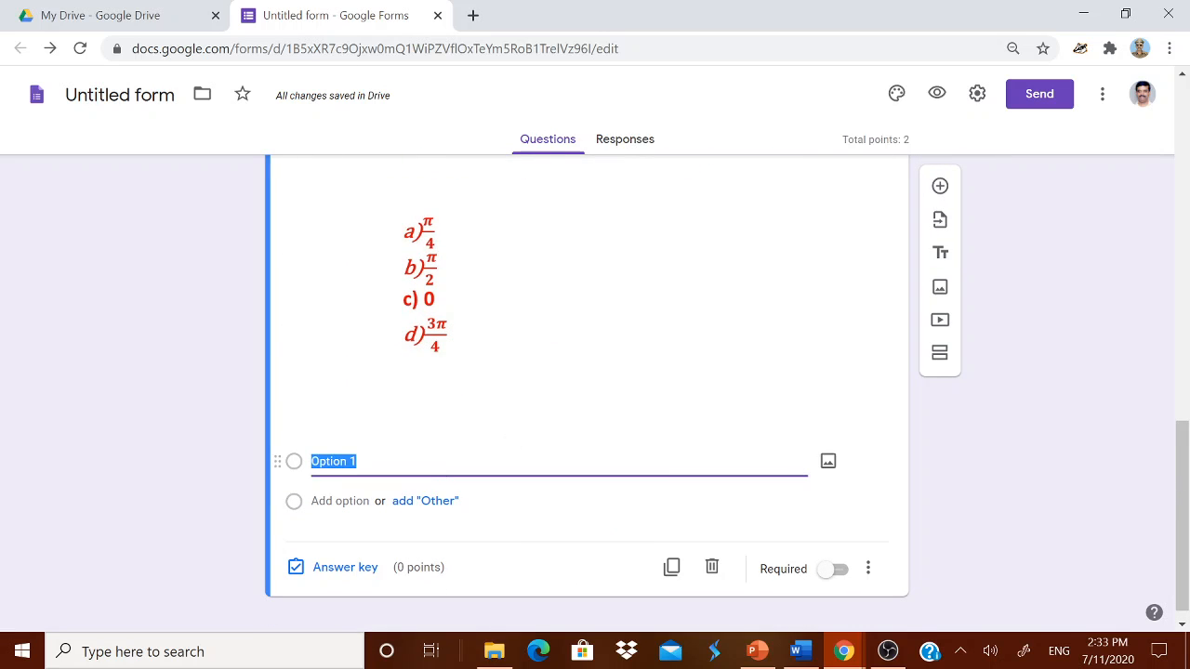
pyautogui.write('A')
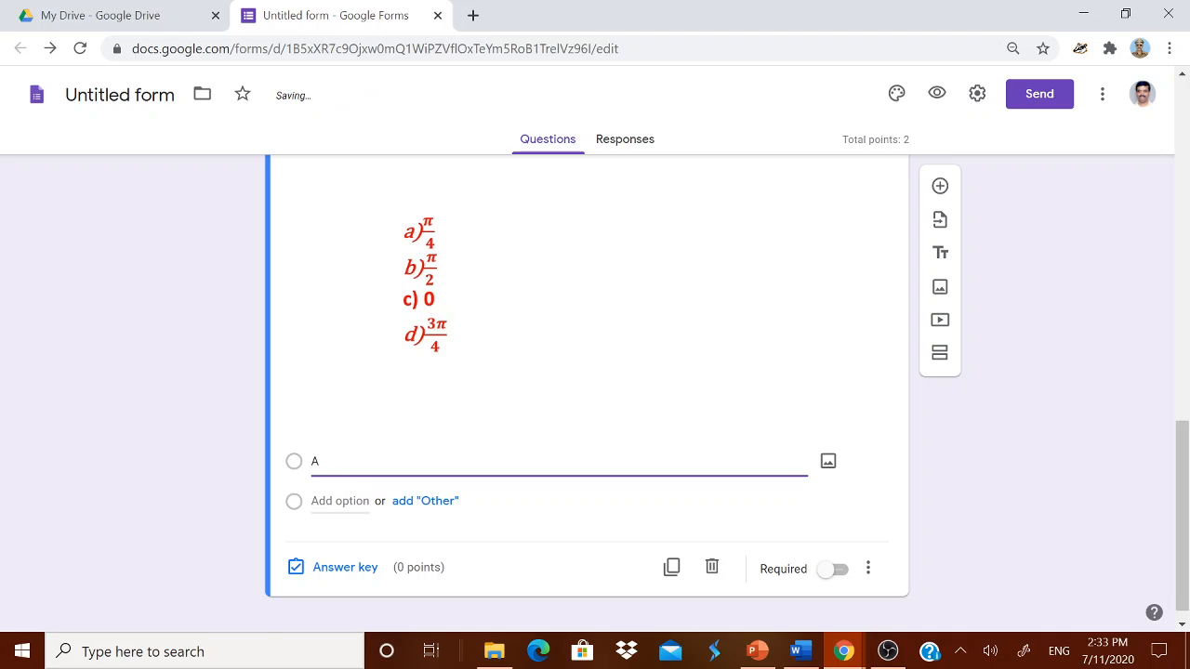
pyautogui.press('BackSpace')
pyautogui.write('a')
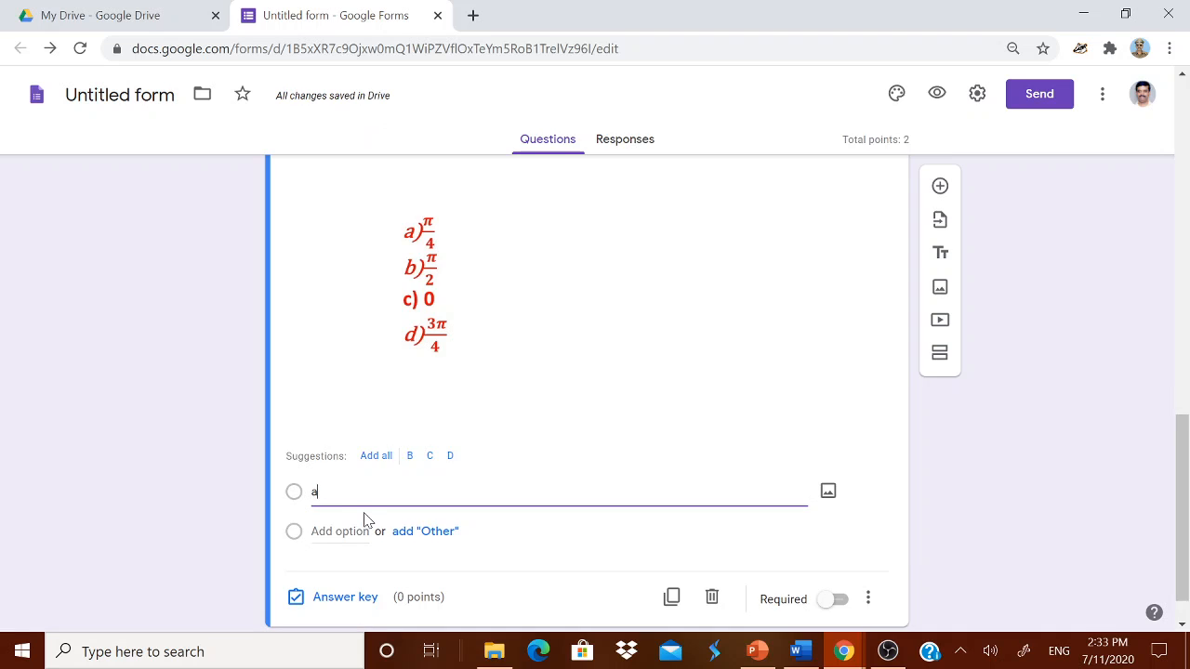
pyautogui.write('a')
pyautogui.press('Return')
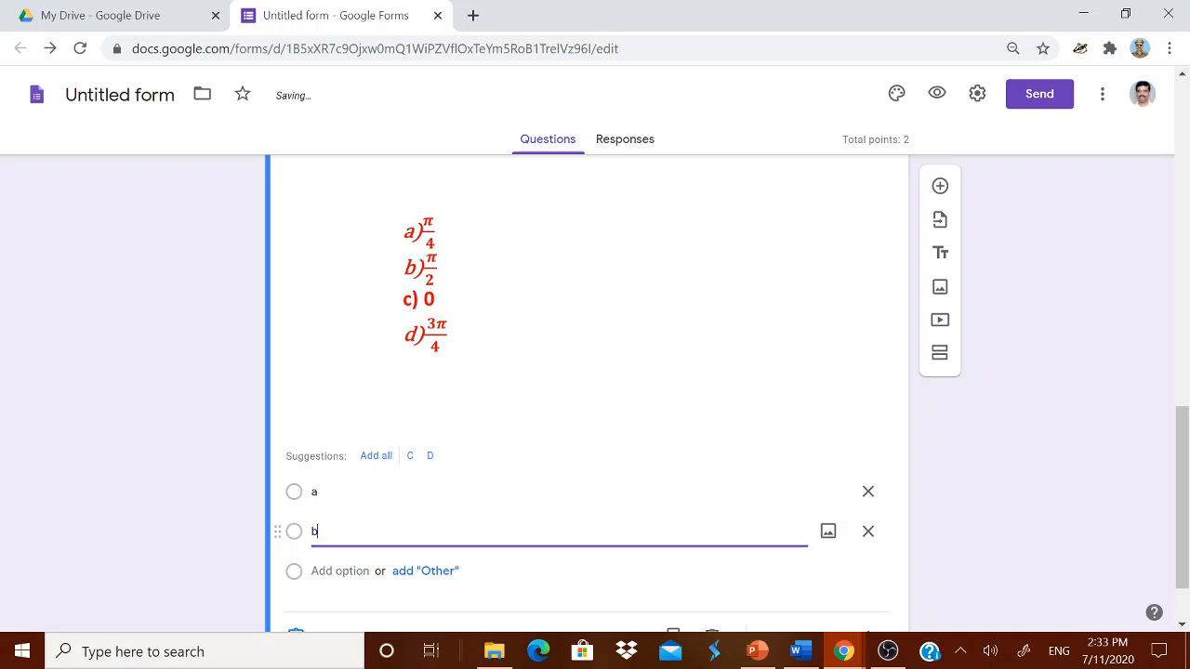
pyautogui.write('b')
pyautogui.press('Return')
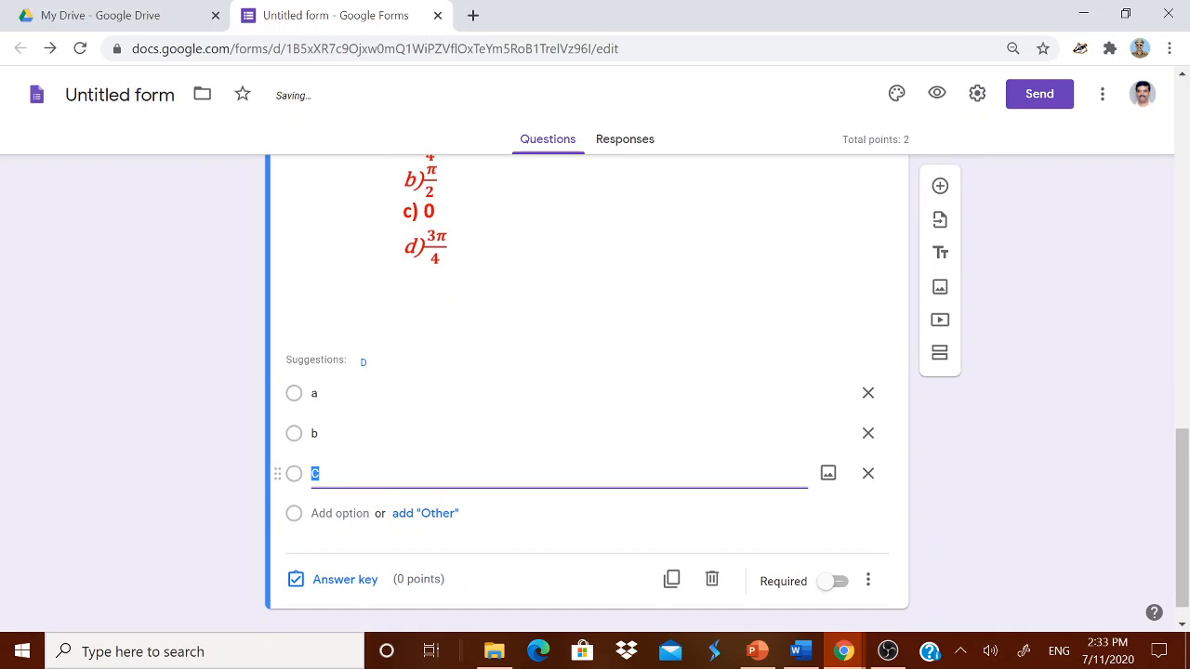
pyautogui.write('c')
pyautogui.press('Return')
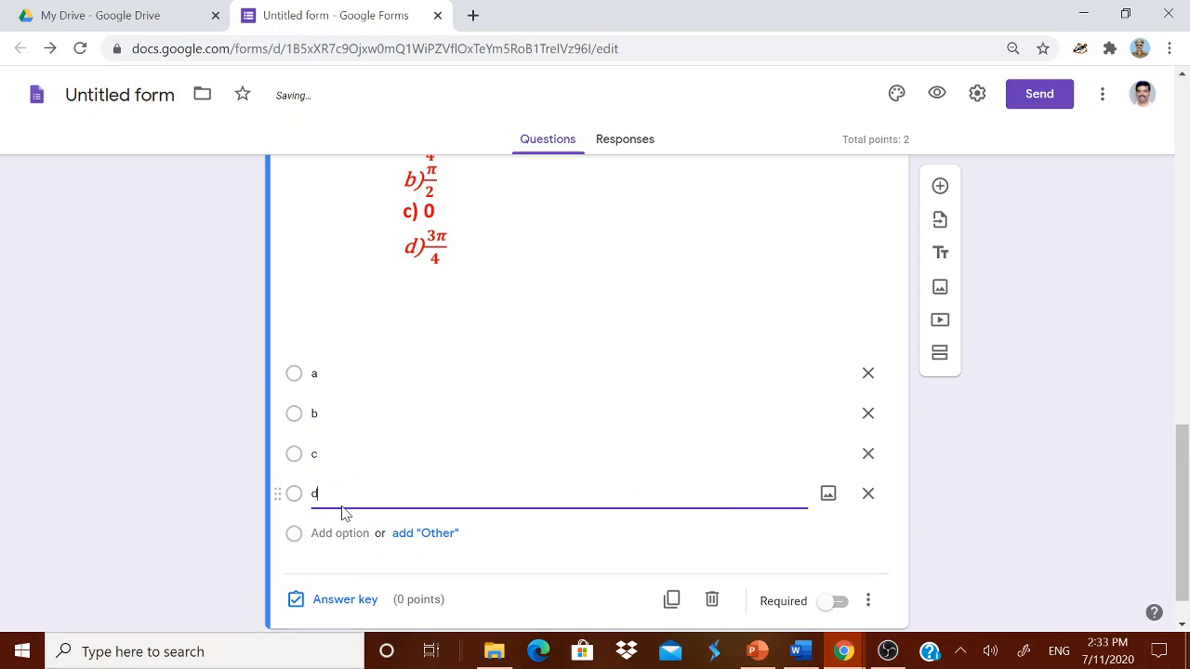
pyautogui.write('d')
# Set the image question's score to 1 point in its answer key and make the question required
pyautogui.click(367, 606)
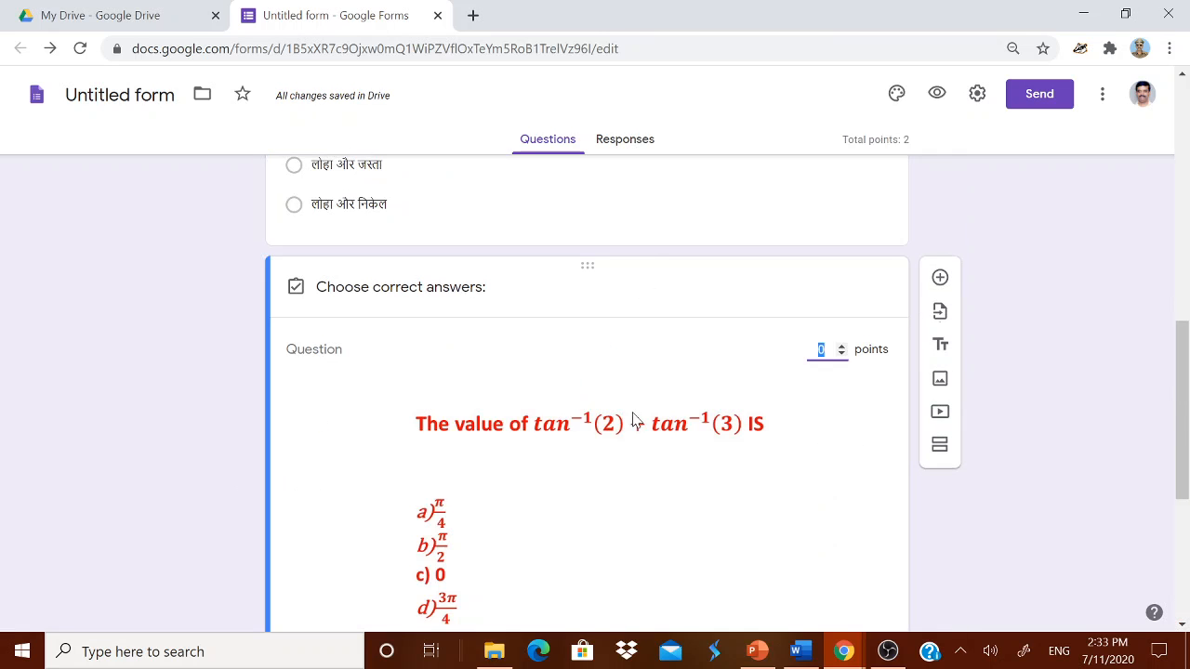
pyautogui.scroll(-1, 768, 418)
pyautogui.click(841, 251)
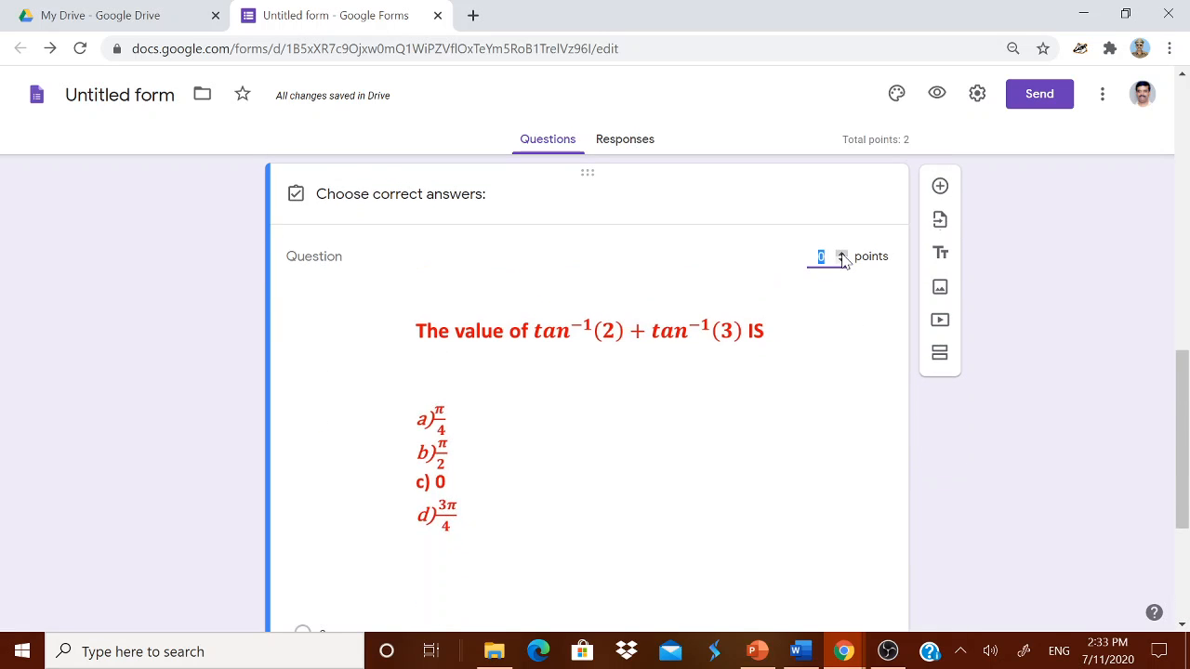
pyautogui.scroll(-3, 791, 462)
pyautogui.click(853, 565)
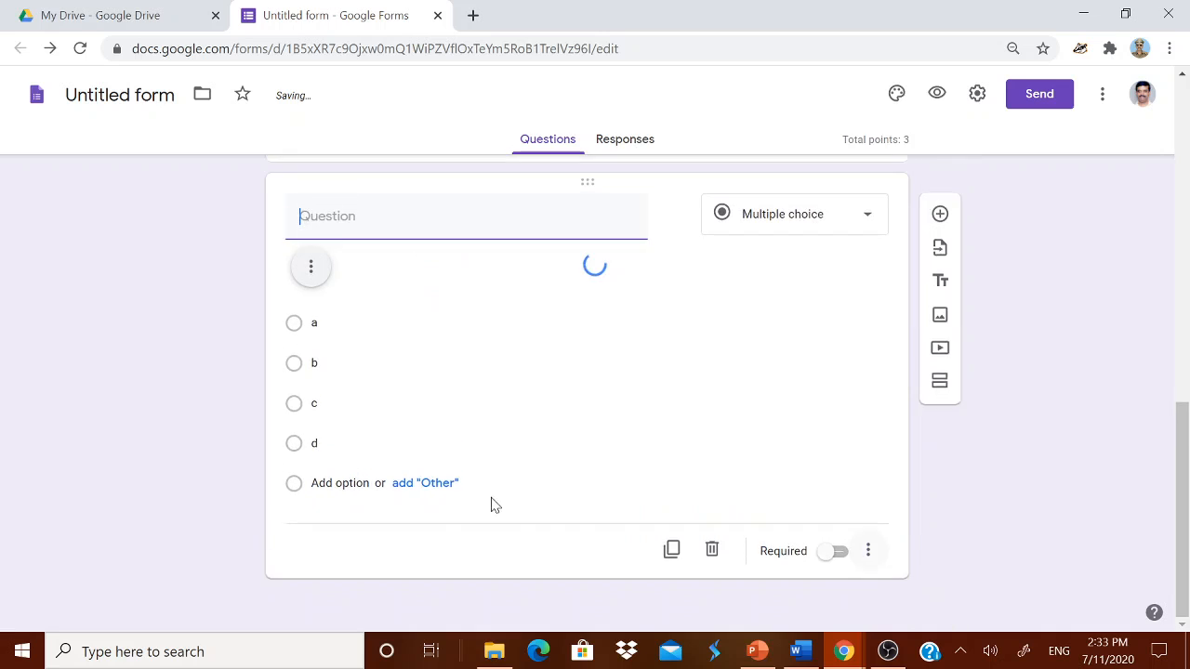
pyautogui.click(824, 552)
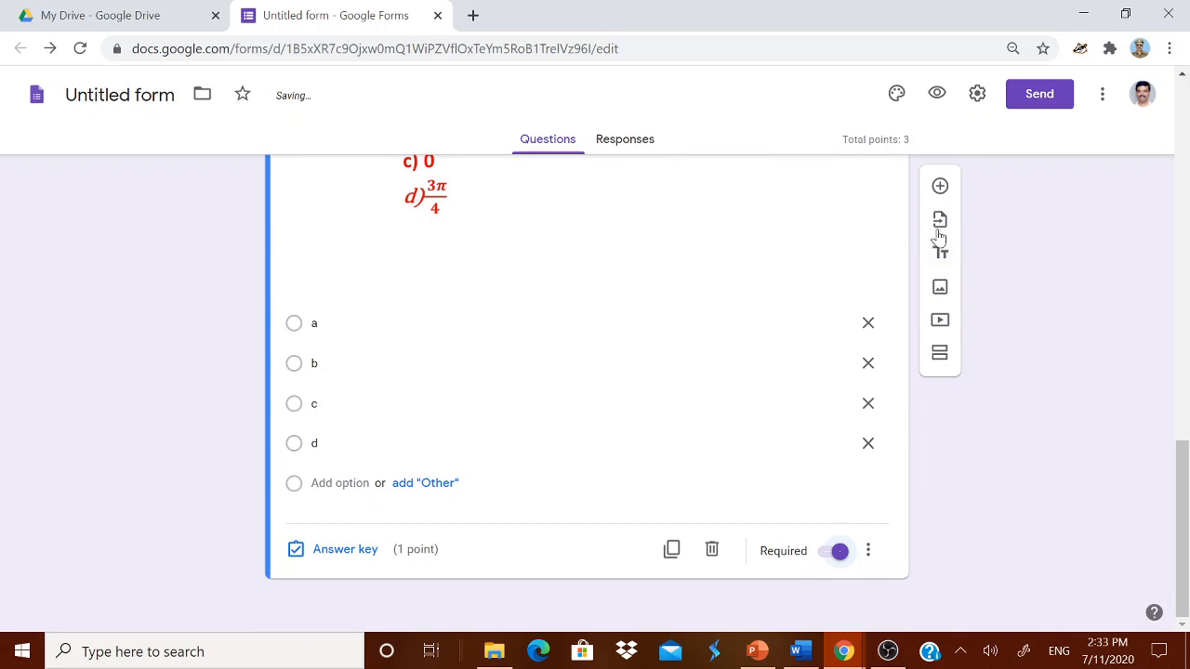
# Add a new blank multiple-choice question after the maths image question and review the finished maths question
pyautogui.click(939, 185)
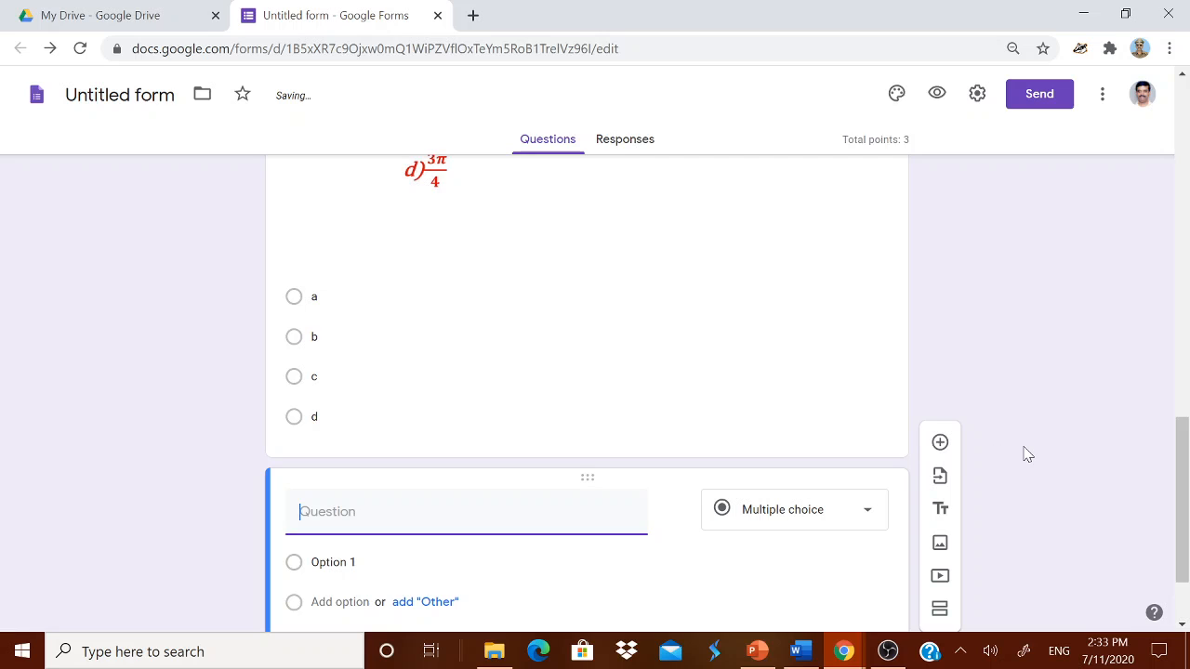
pyautogui.scroll(4, 1027, 454)
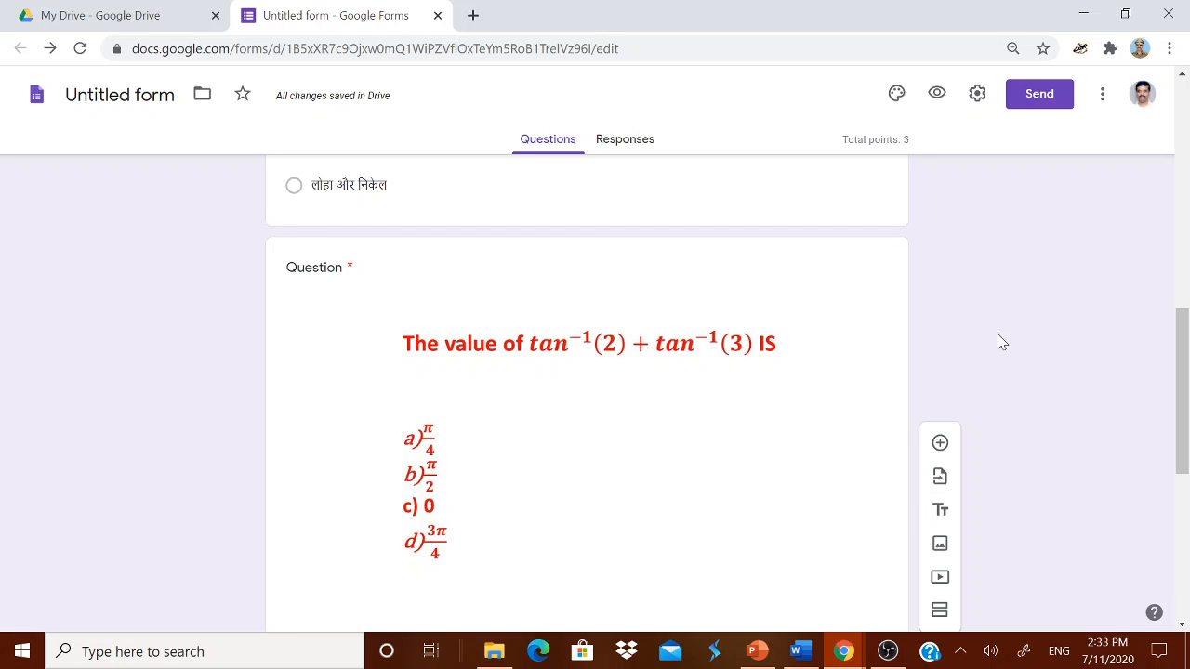
pyautogui.scroll(-5, 1017, 349)
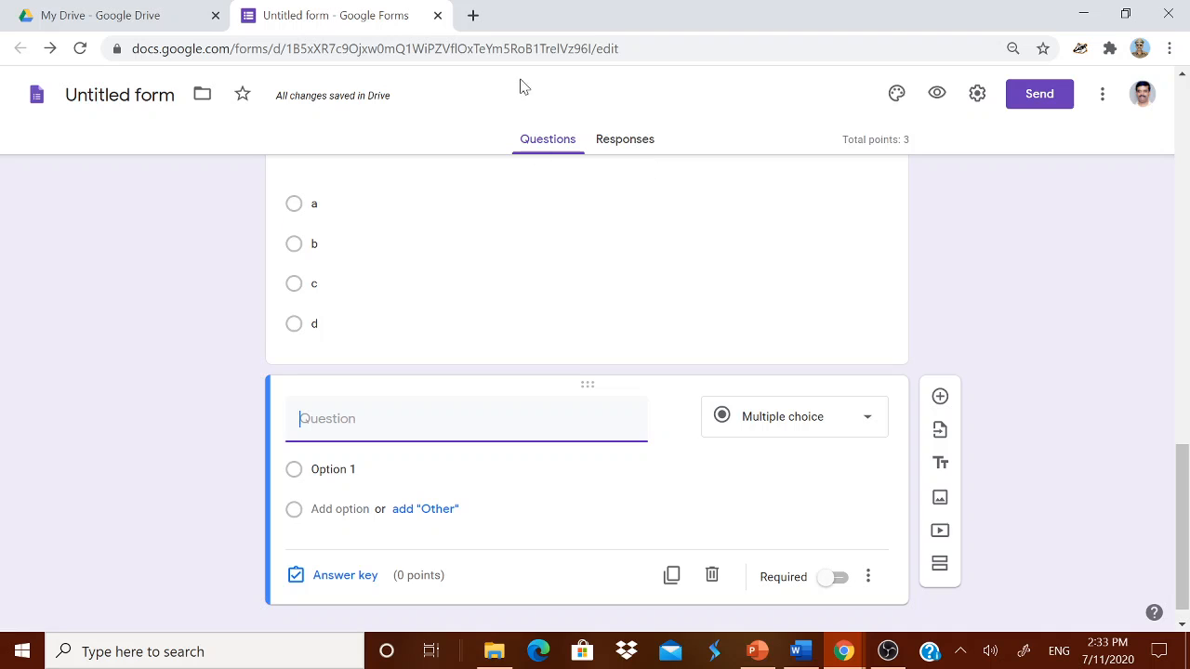
# Open the Chrome Web Store's extensions page in a new browser tab
pyautogui.click(477, 22)
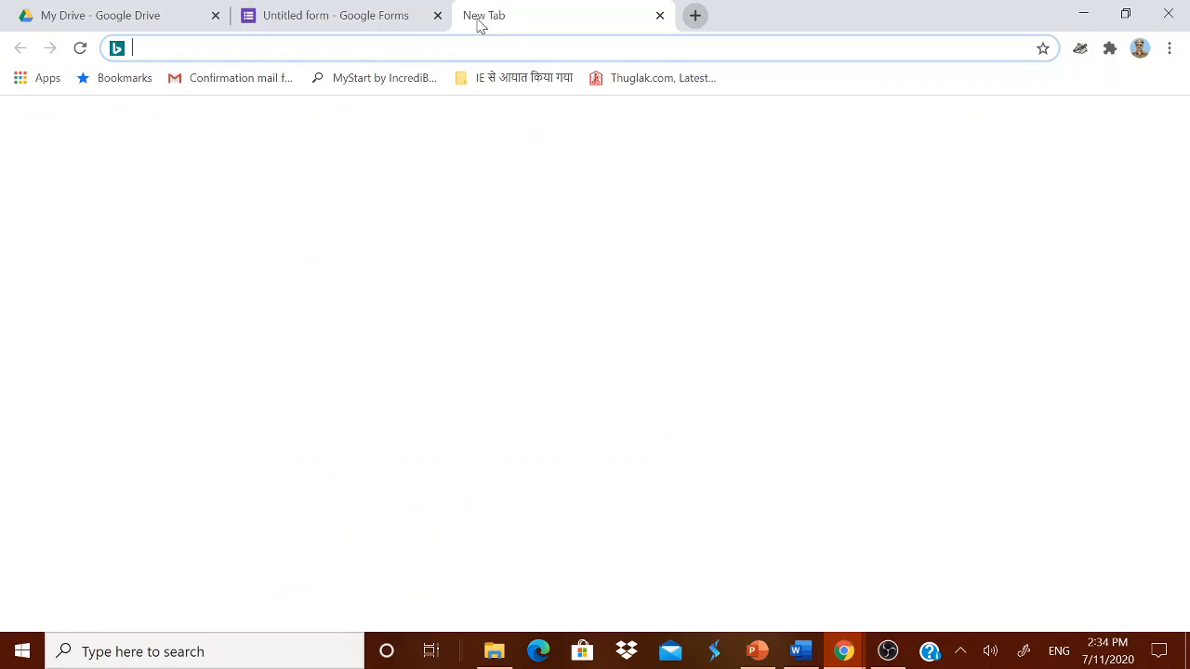
pyautogui.write('chor')
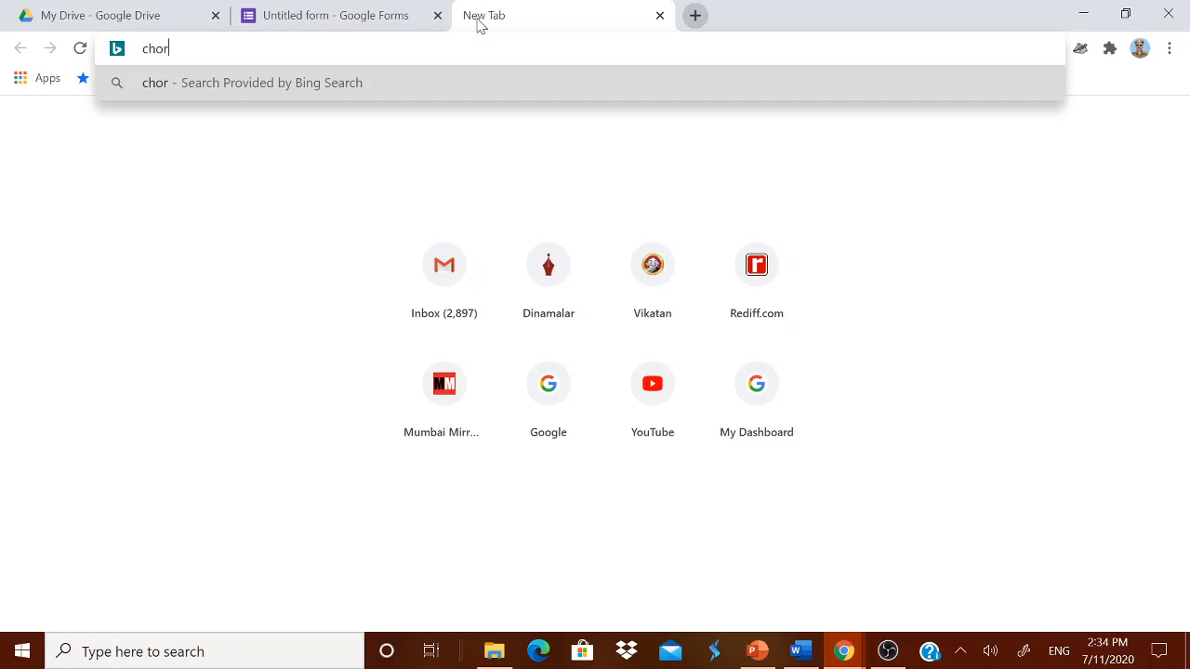
pyautogui.press('BackSpace')
pyautogui.press('BackSpace')
pyautogui.write('rome')
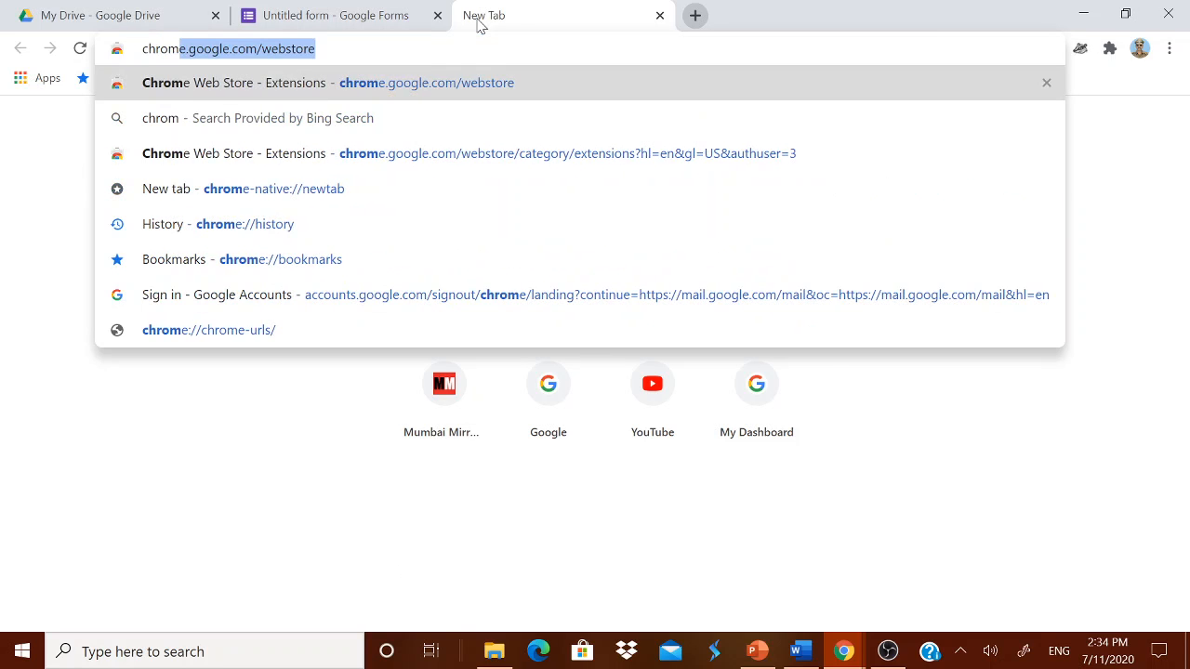
pyautogui.click(482, 97)
pyautogui.click(481, 98)
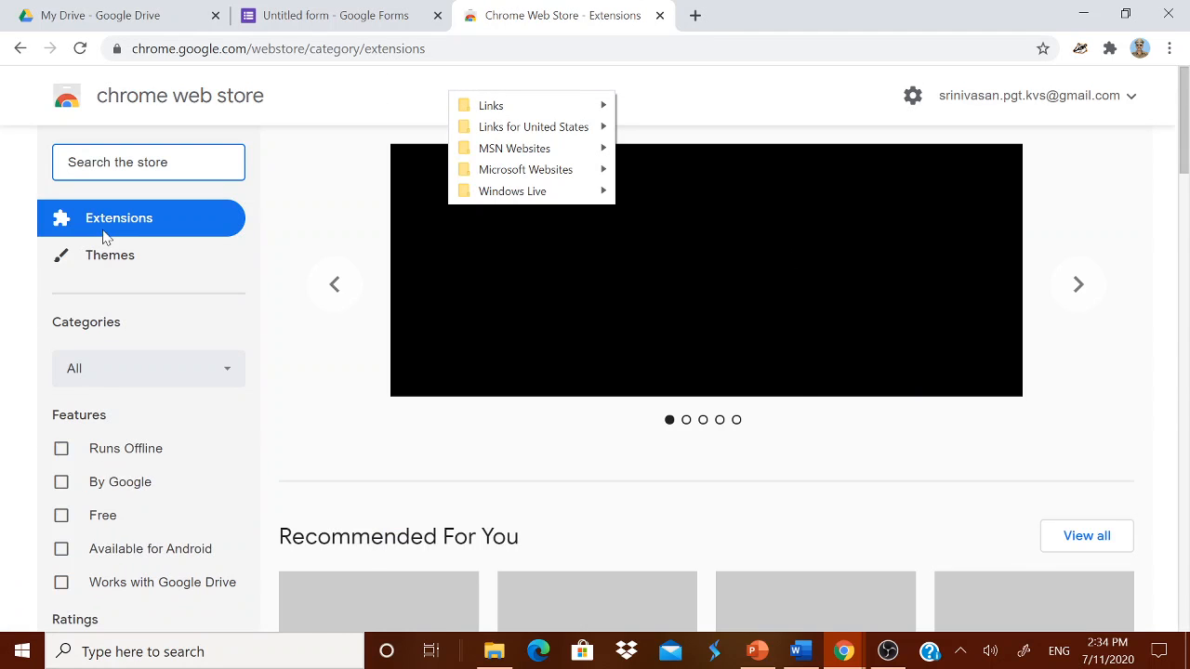
# Search the Chrome Web Store for "math equations"
pyautogui.click(128, 165)
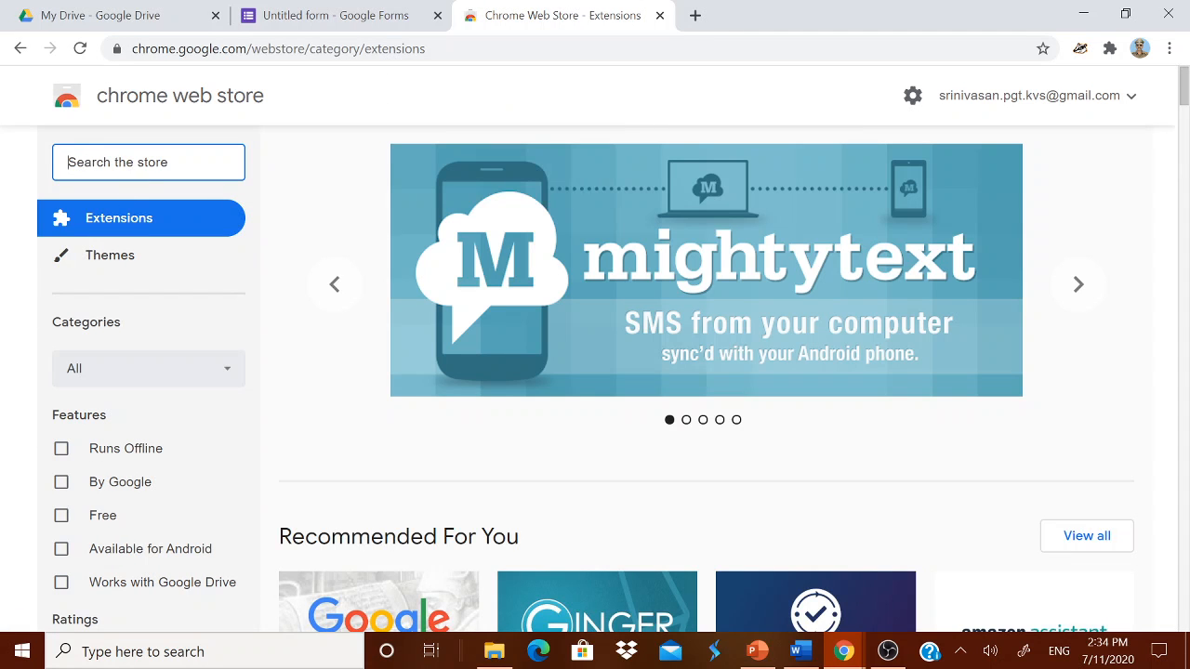
pyautogui.write('math equation')
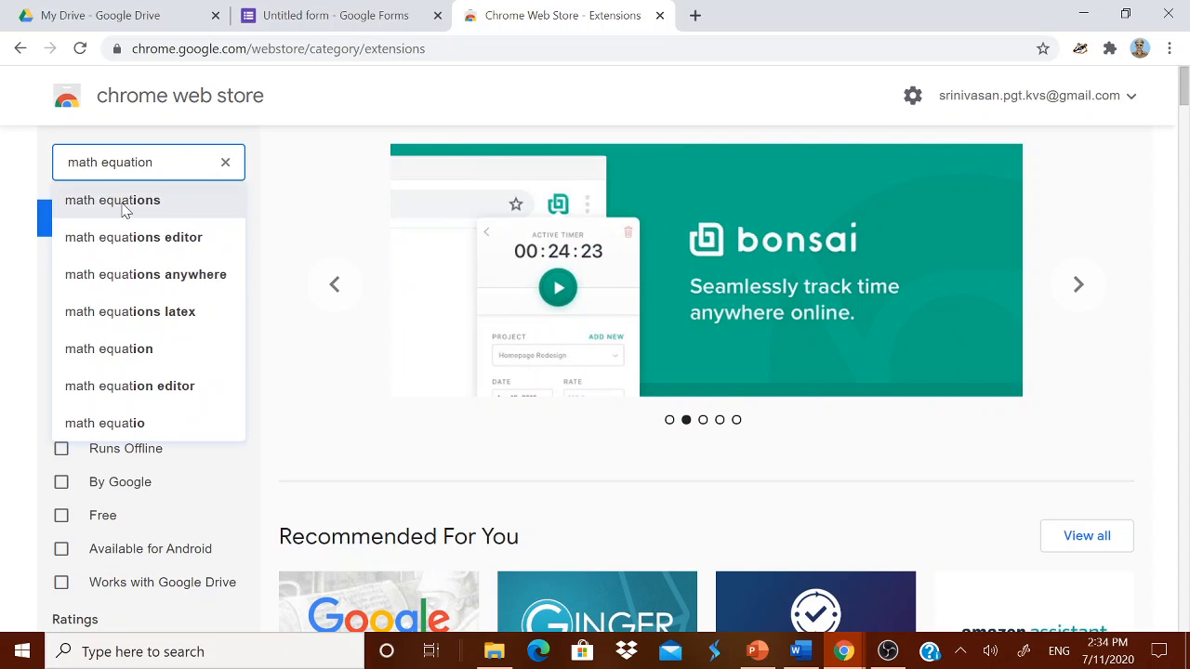
pyautogui.click(123, 206)
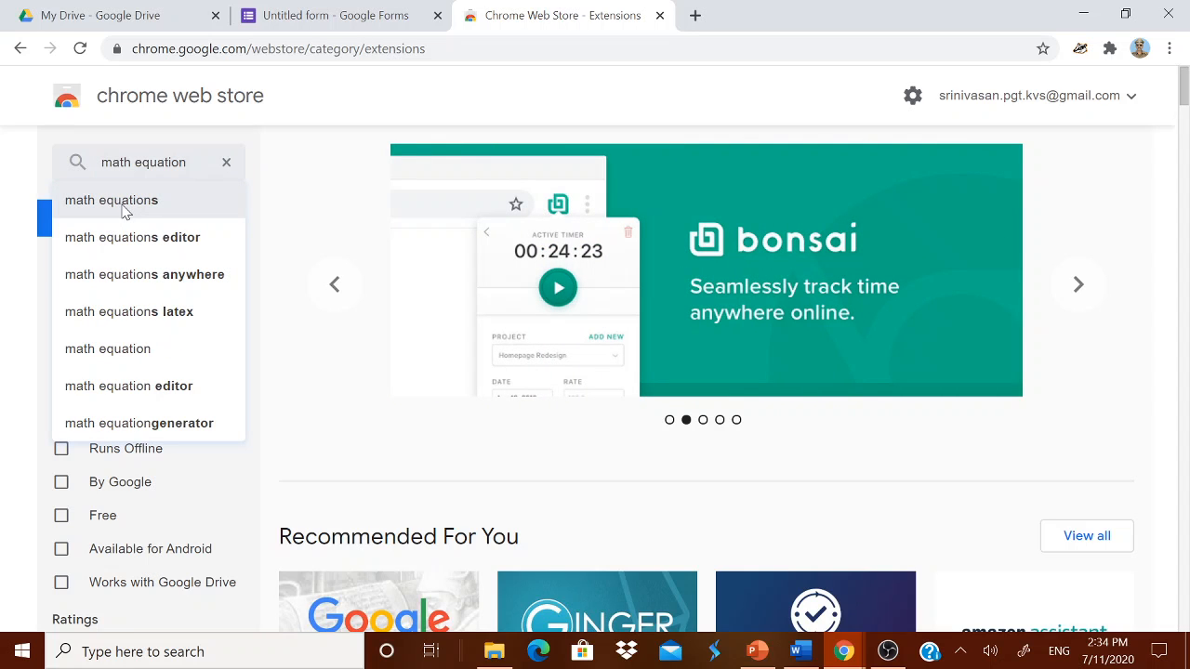
pyautogui.click(124, 204)
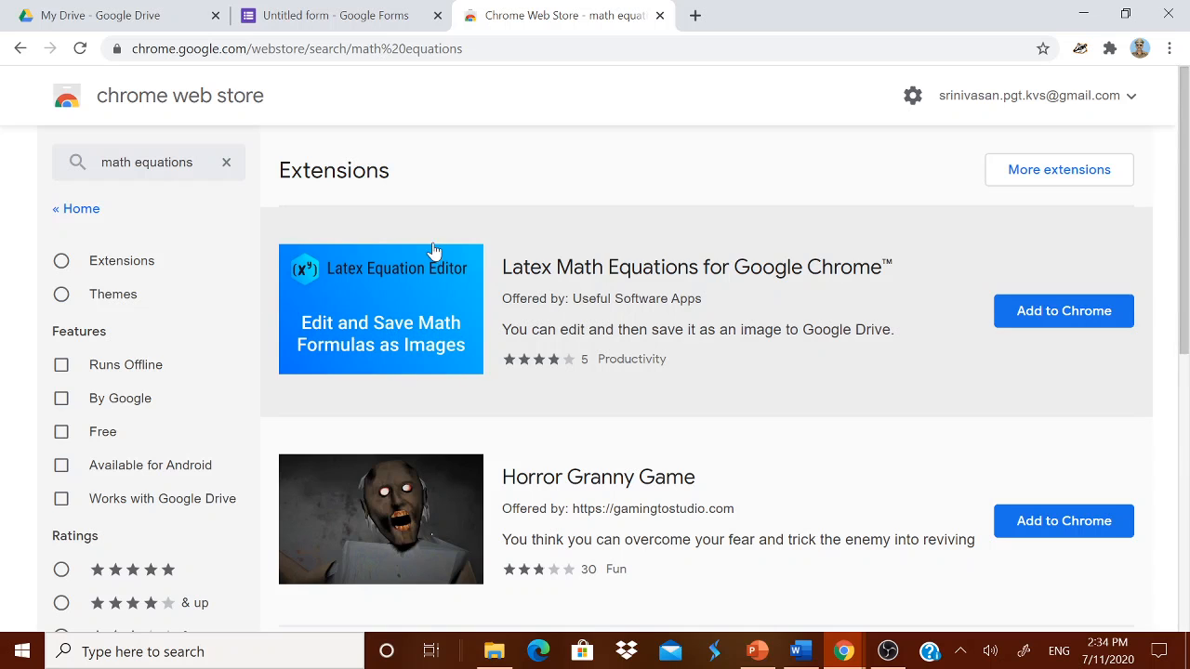
# Add the "EquatIO - Math made digital" extension to Chrome and check it in the list of installed extensions
pyautogui.scroll(-5, 678, 297)
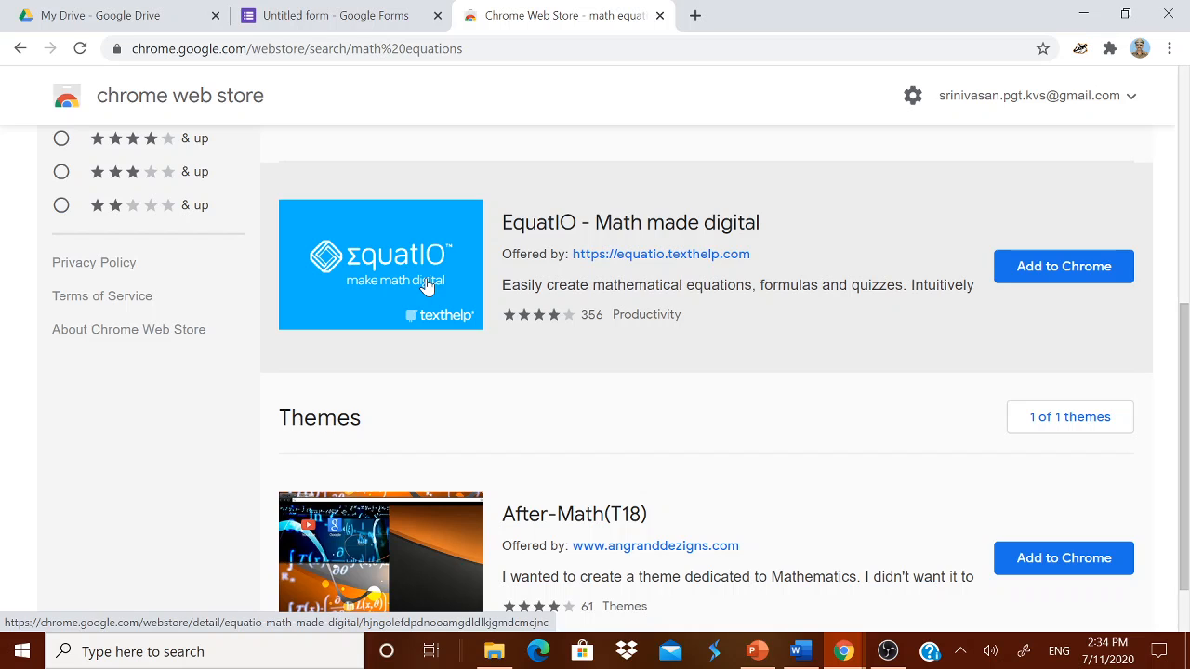
pyautogui.click(1092, 270)
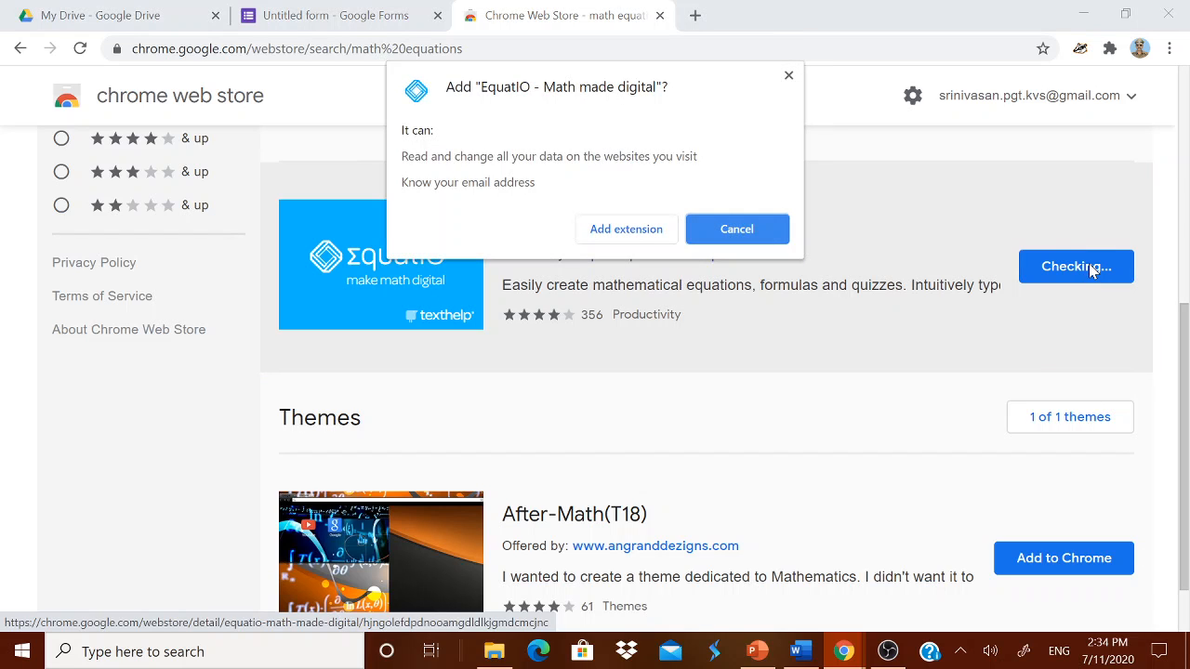
pyautogui.click(651, 233)
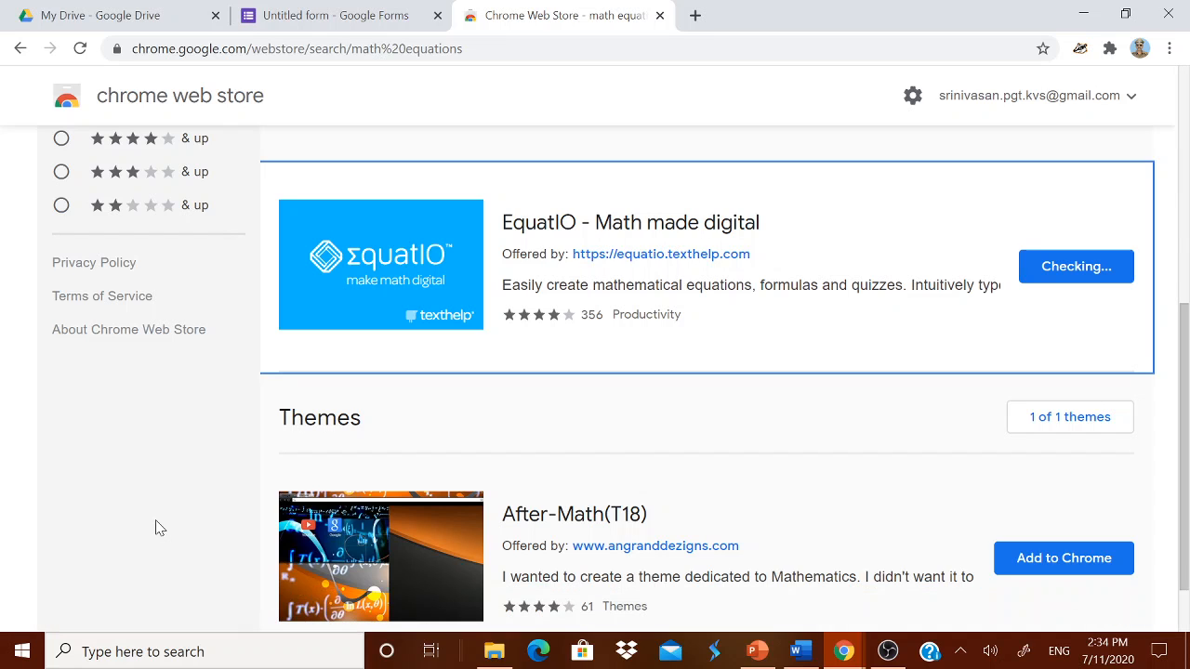
pyautogui.click(1109, 50)
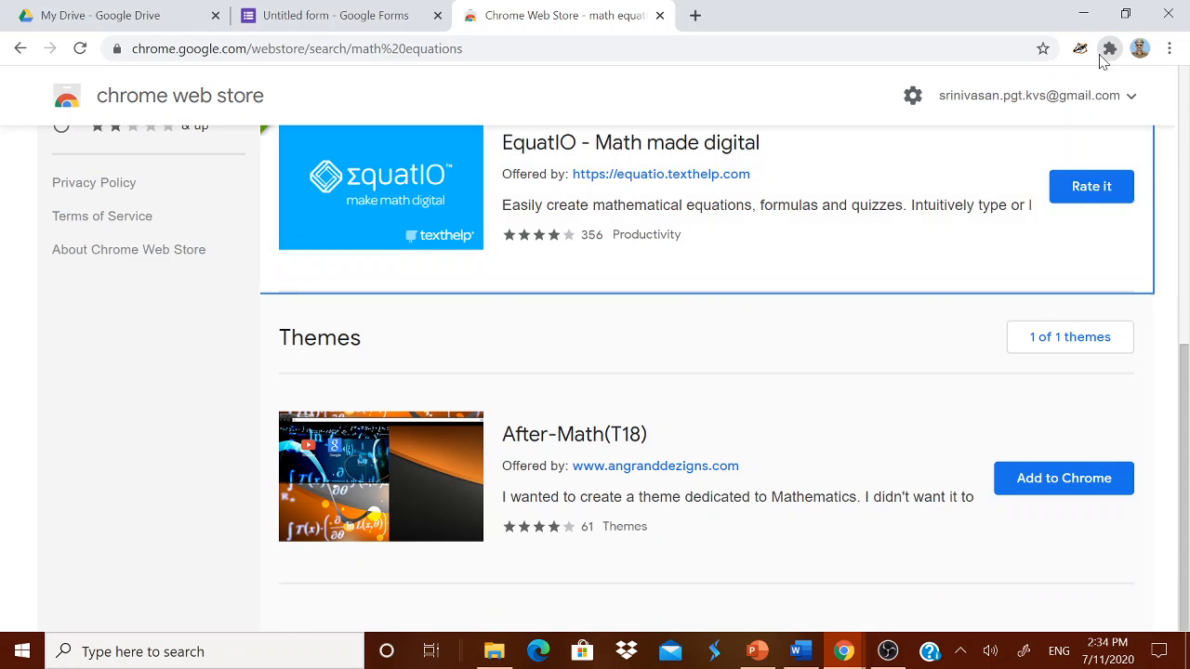
pyautogui.click(1109, 50)
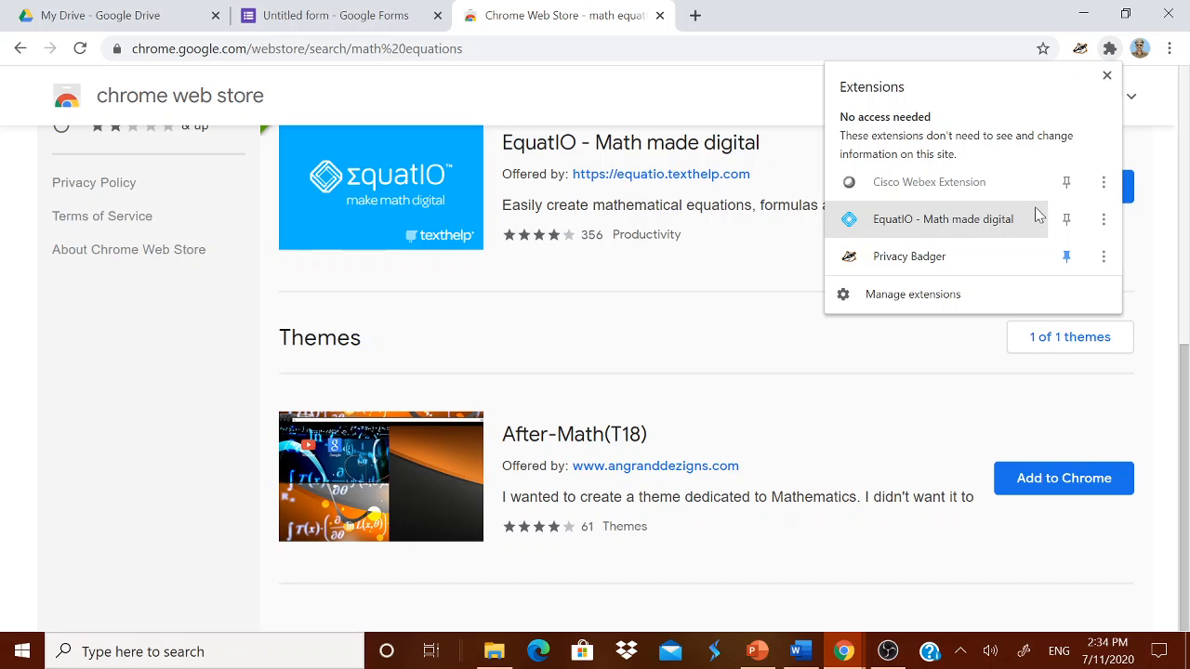
# Return to the quiz form, preview the quiz in its own tab, and go back to the form editor
pyautogui.click(354, 28)
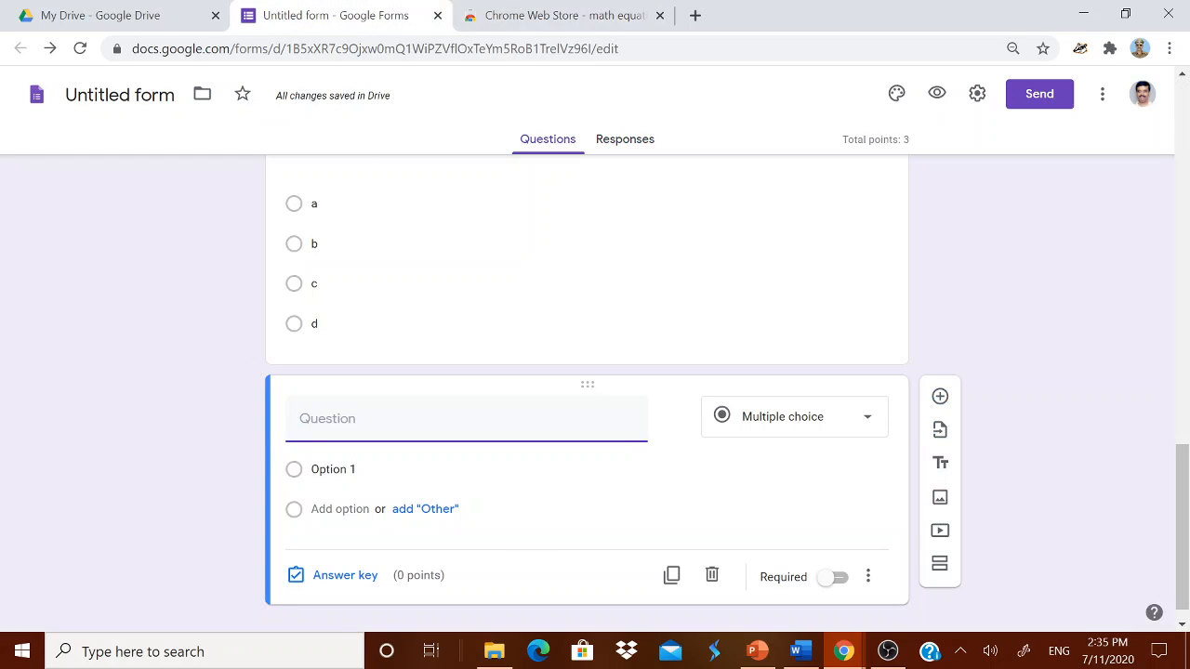
pyautogui.scroll(-1, 483, 353)
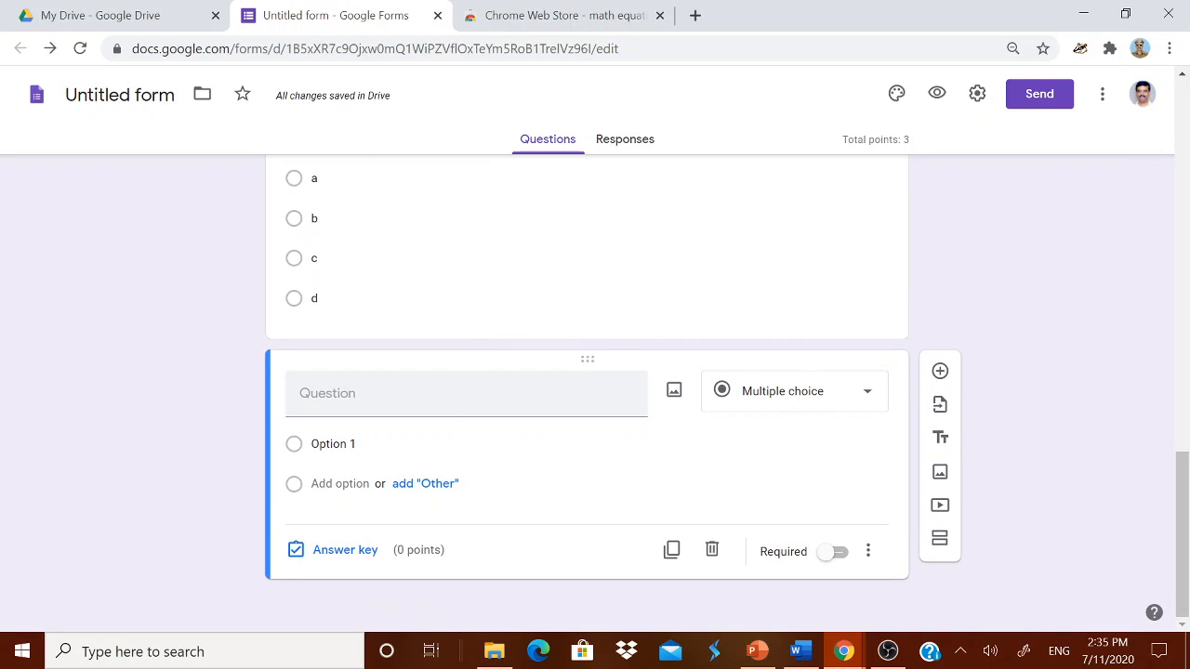
pyautogui.click(465, 395)
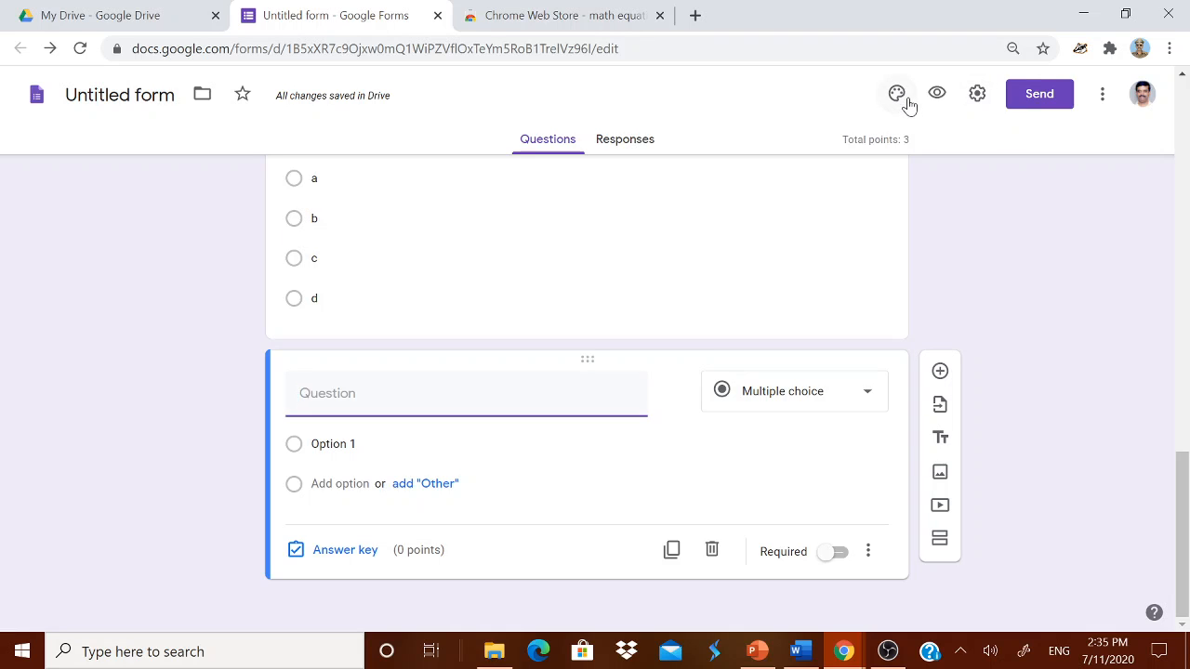
pyautogui.click(937, 96)
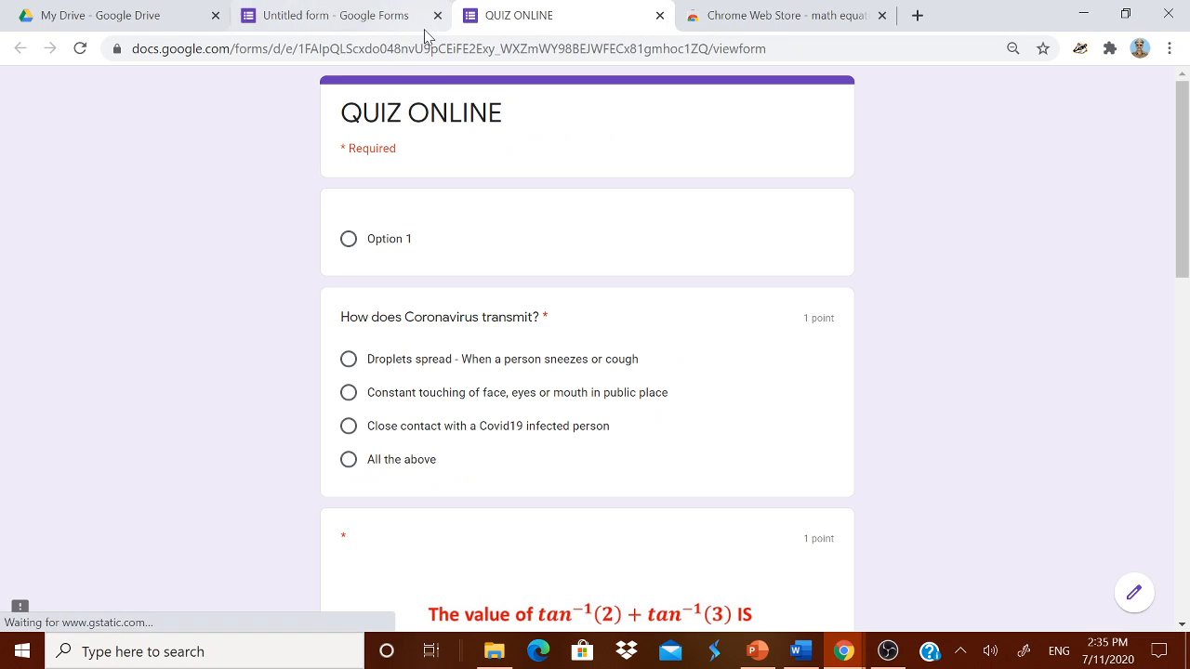
pyautogui.click(391, 30)
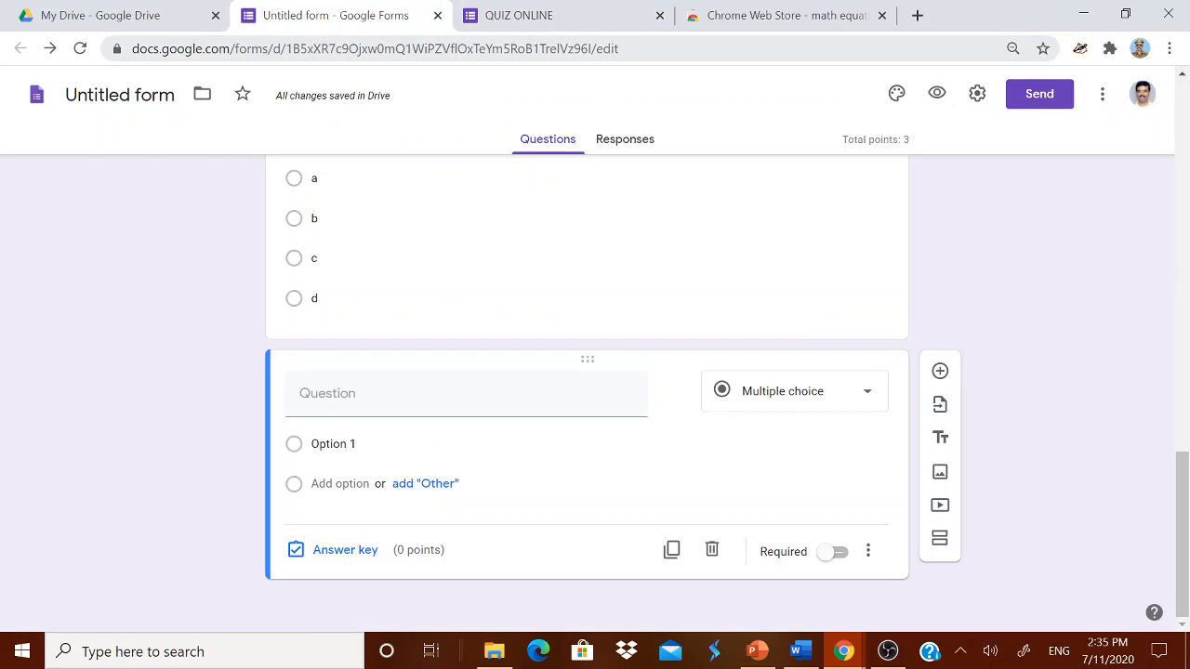
# Reload the form and open EquatIO's math editor for the blank question at the end of the quiz
pyautogui.click(80, 48)
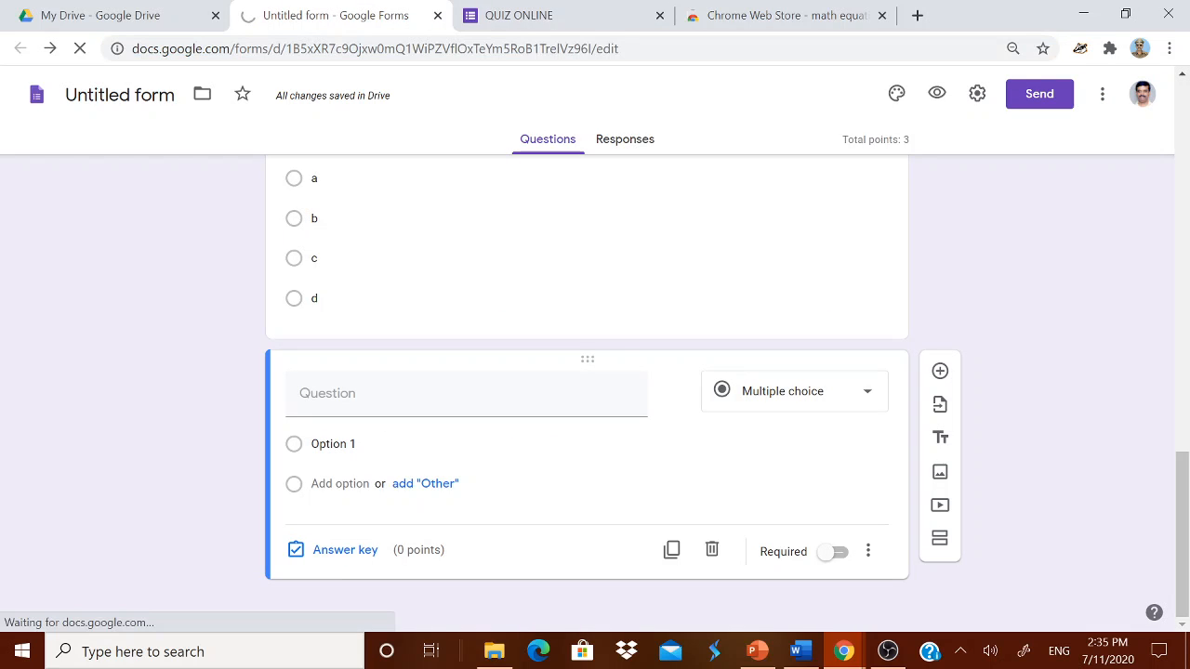
pyautogui.scroll(-7, 600, 361)
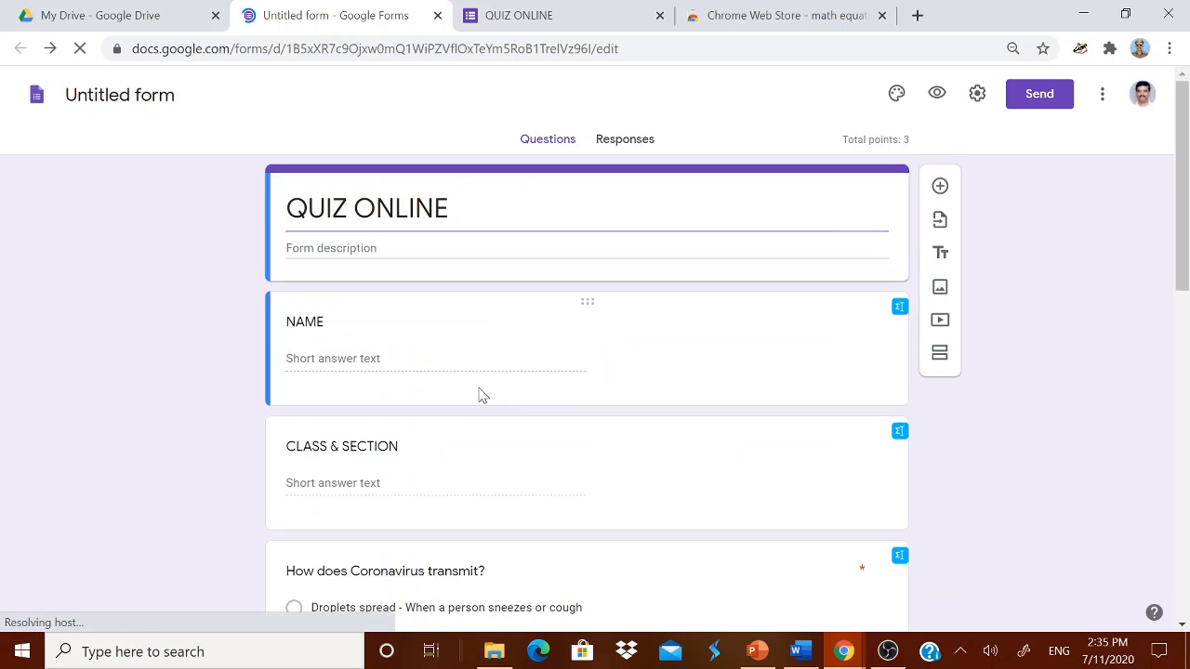
pyautogui.scroll(-6, 546, 381)
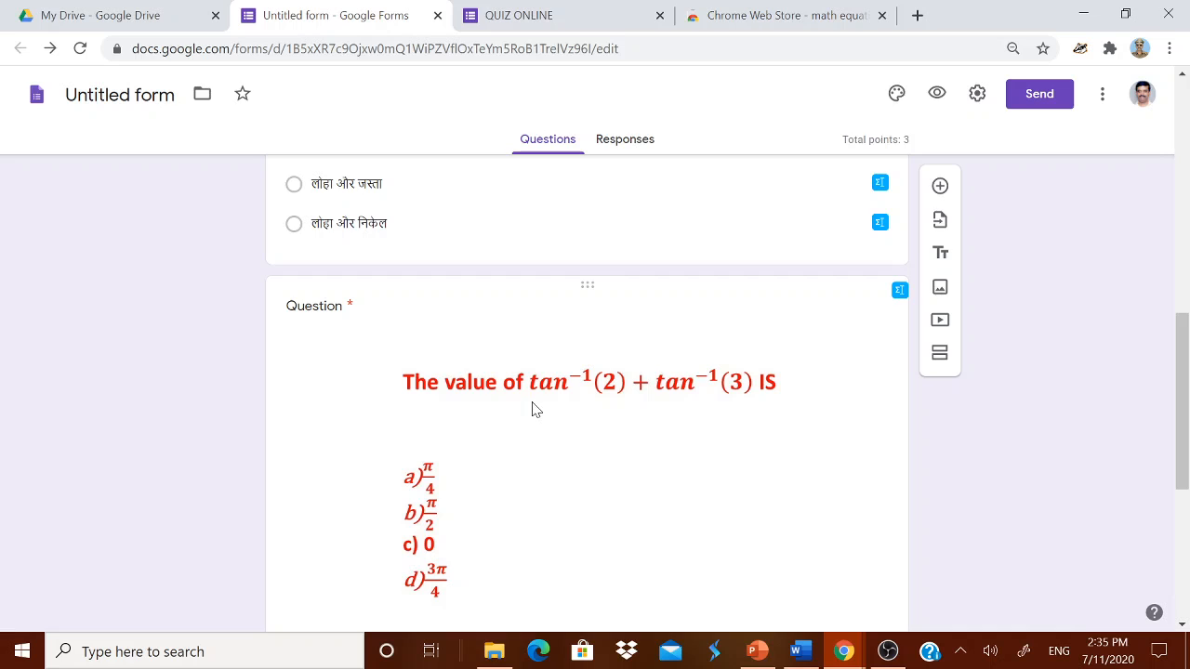
pyautogui.scroll(-3, 532, 419)
pyautogui.scroll(-2, 535, 417)
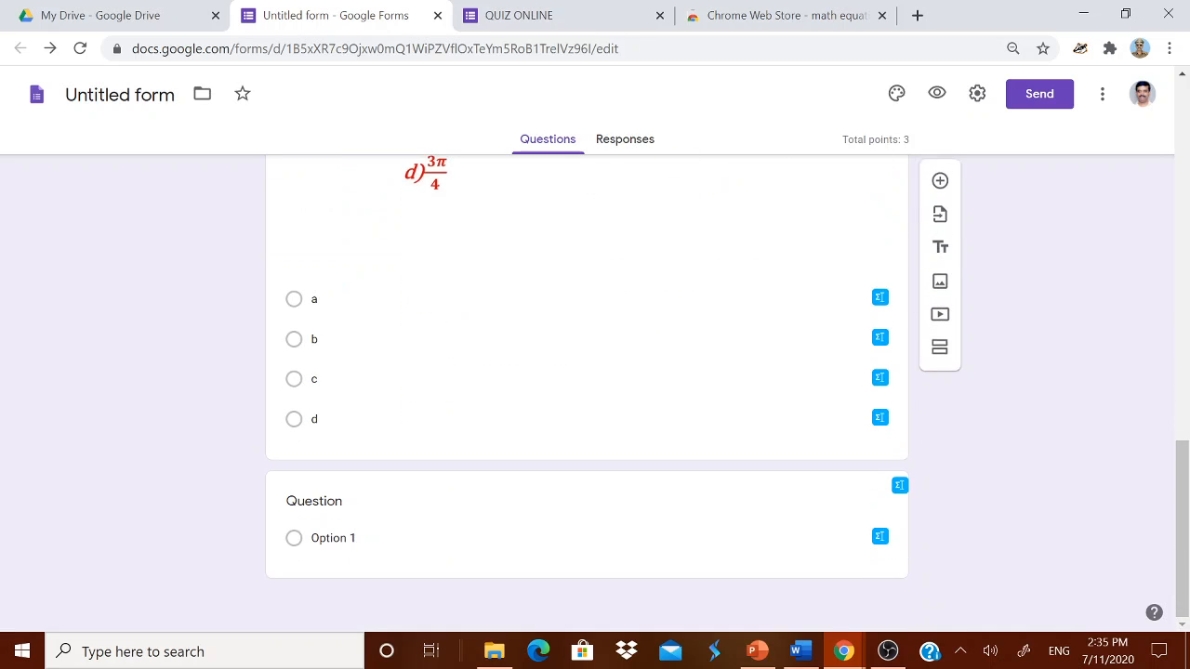
pyautogui.click(333, 511)
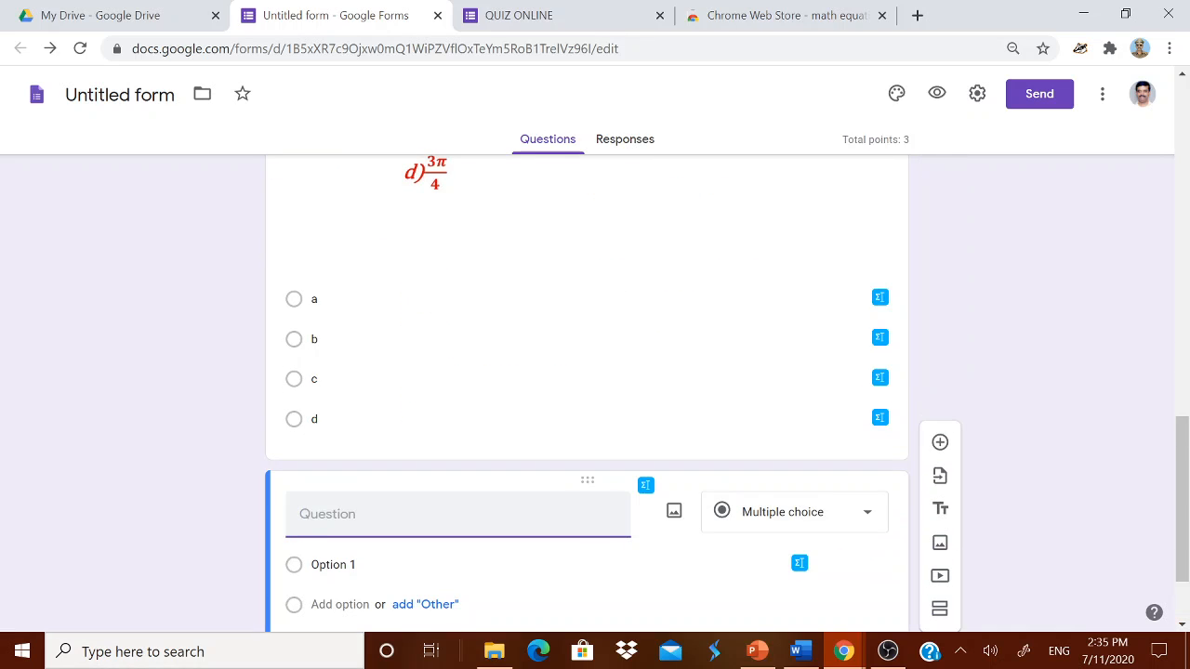
pyautogui.click(646, 486)
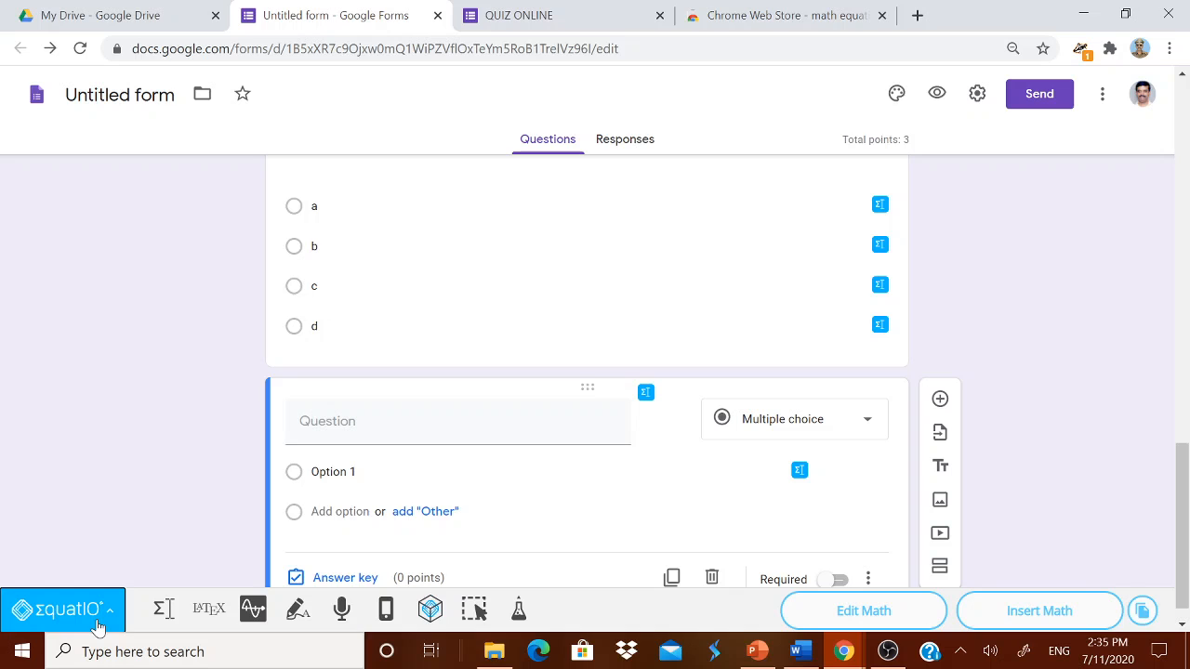
pyautogui.click(163, 610)
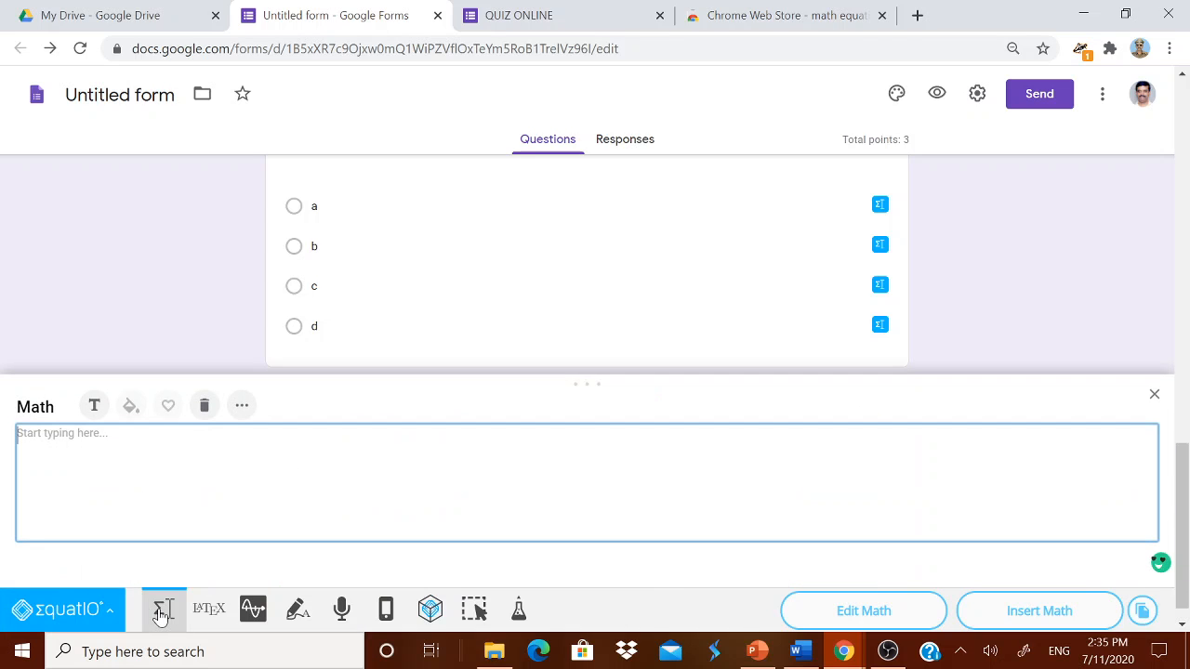
# Consult the maths question in quiz.docx in Word and begin it in the EquatIO editor with "The value of tan⁻¹("
pyautogui.click(797, 652)
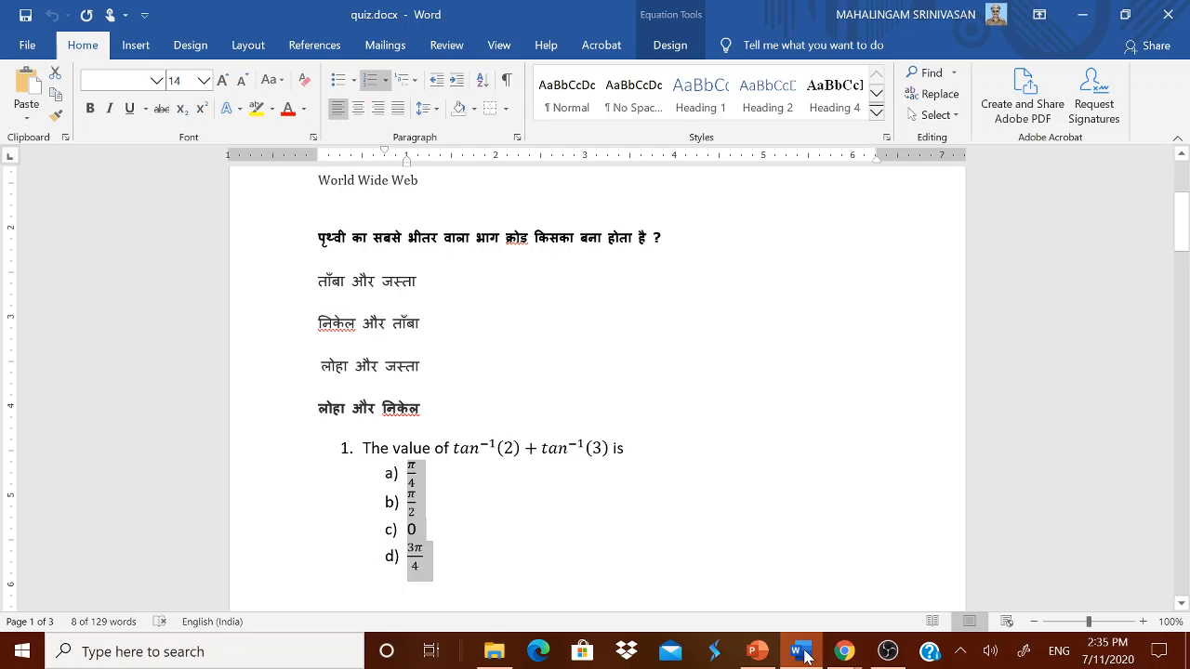
pyautogui.click(805, 655)
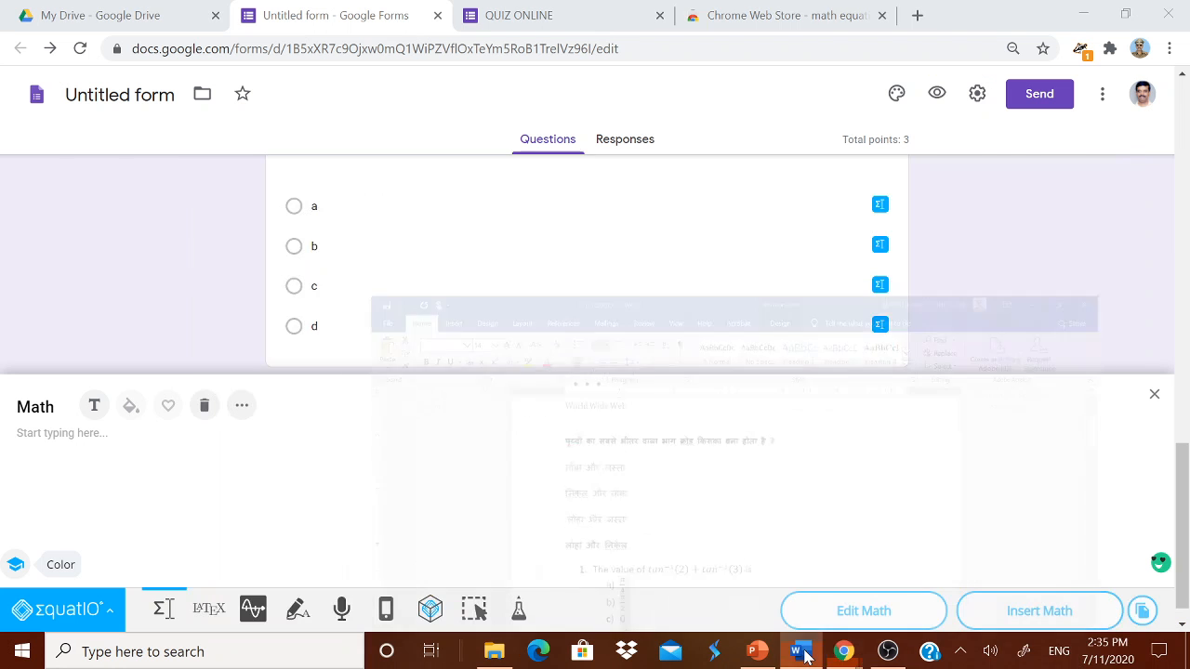
pyautogui.write('The v')
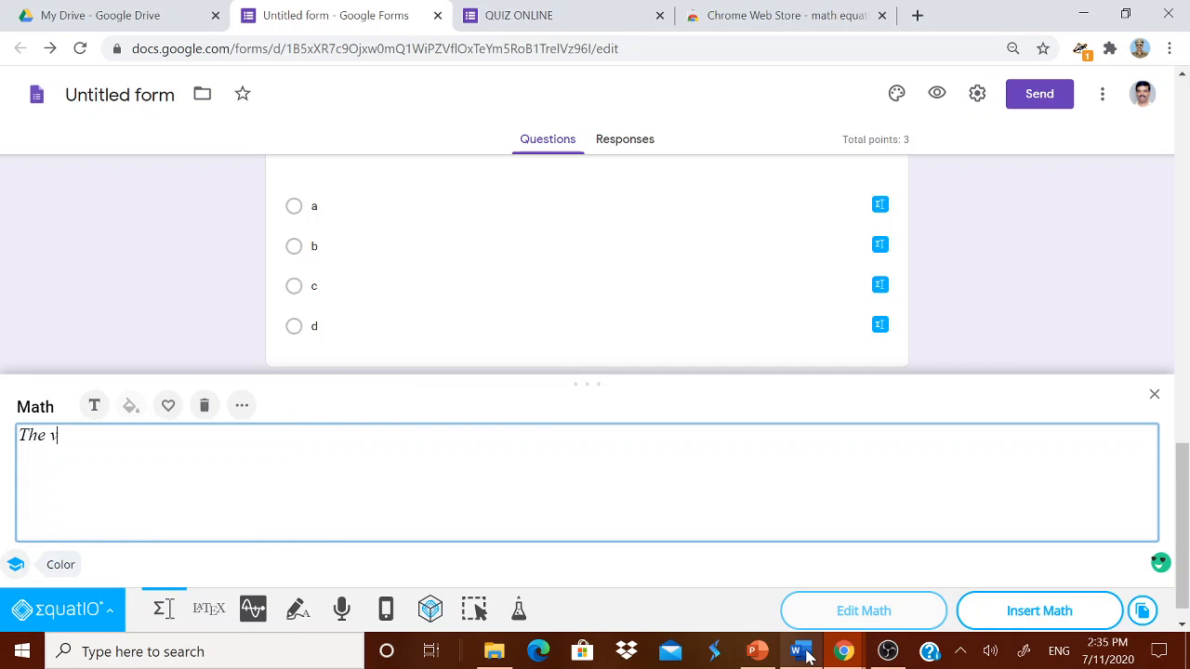
pyautogui.write('alue of  tan')
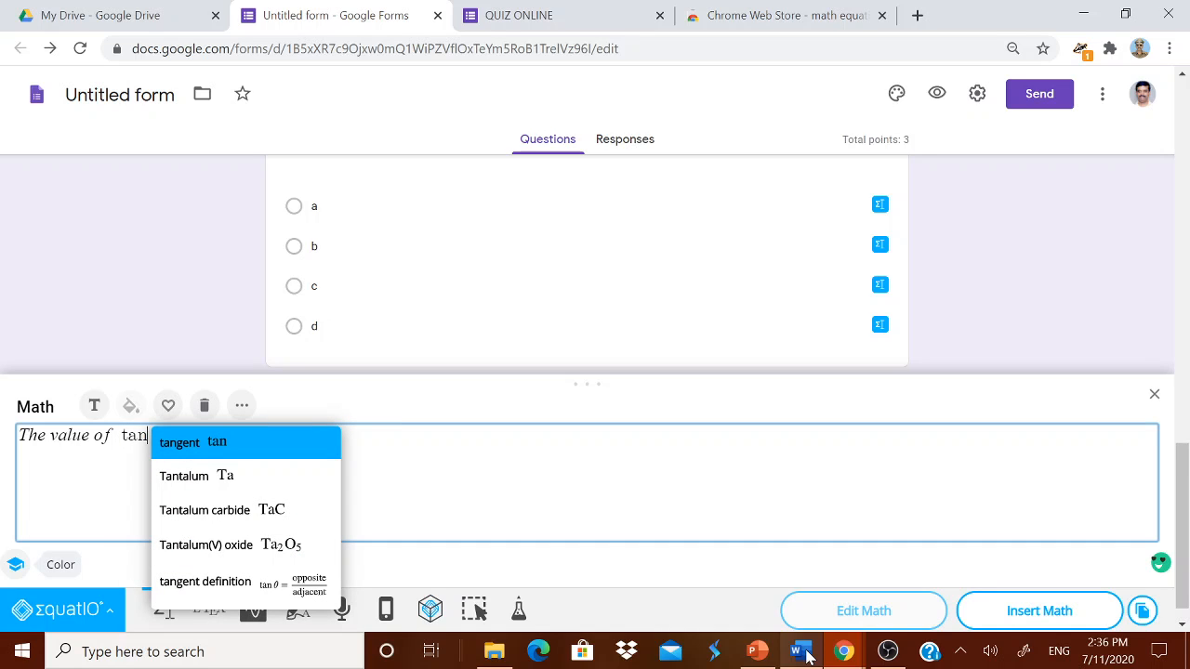
pyautogui.press('Return')
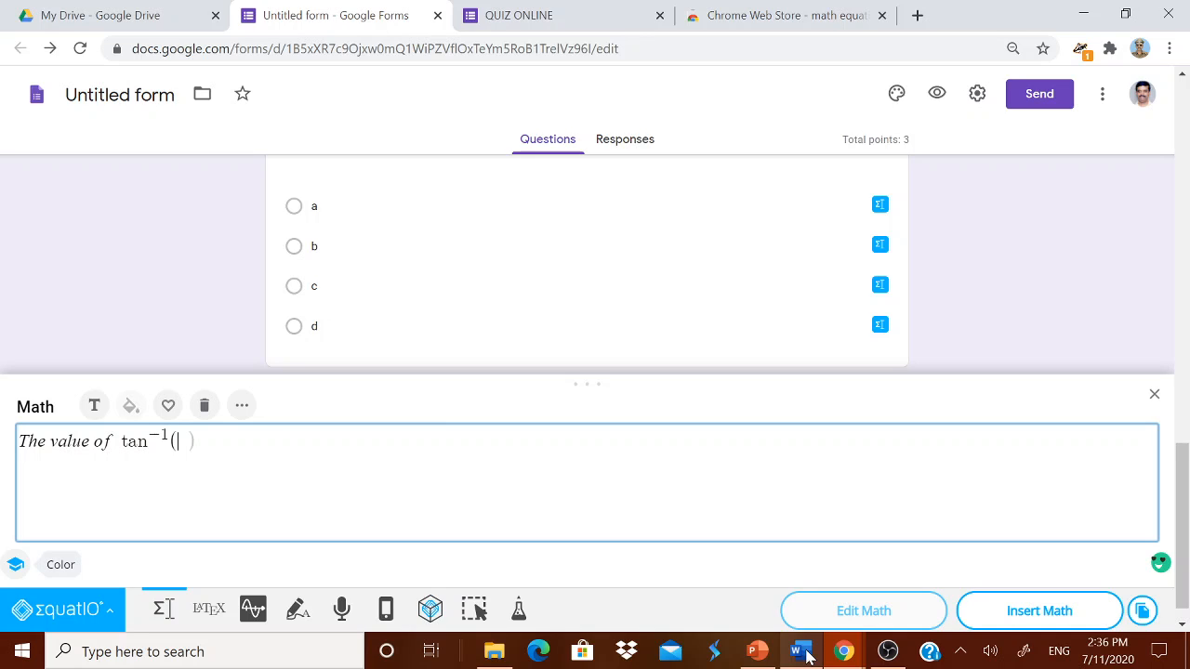
# Complete the expression as tan⁻¹(2) + tan⁻¹(3) and insert the math into the blank question
pyautogui.write('2TAN')
pyautogui.press('BackSpace')
pyautogui.press('BackSpace')
pyautogui.press('BackSpace')
pyautogui.write('tan')
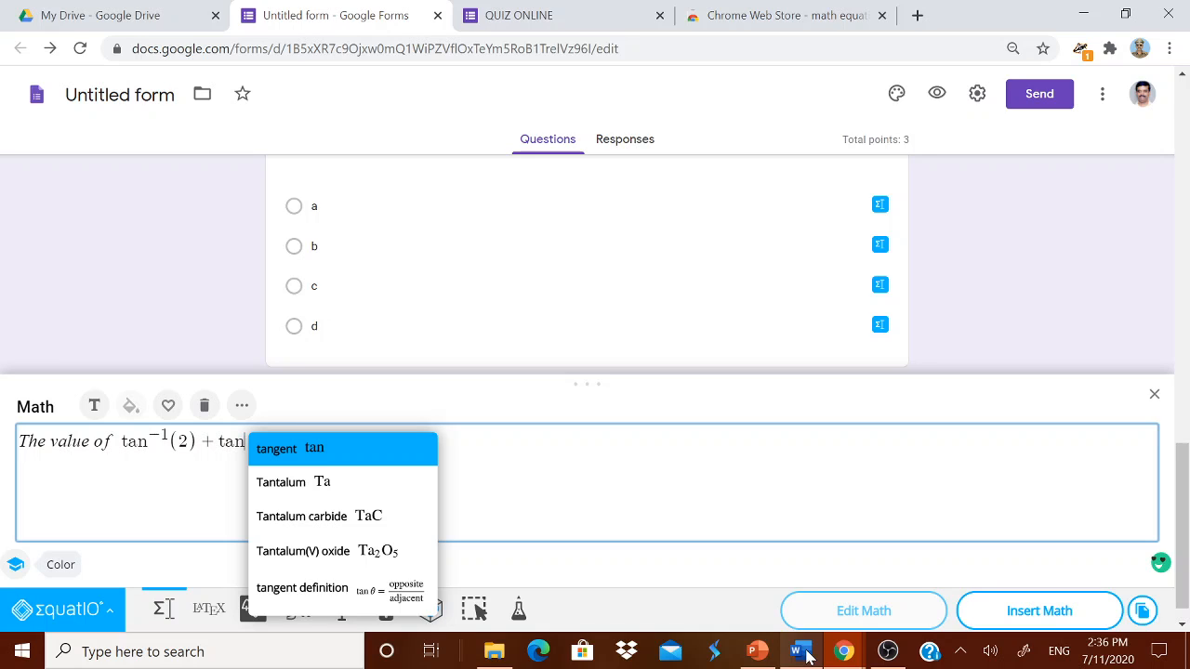
pyautogui.press('Return')
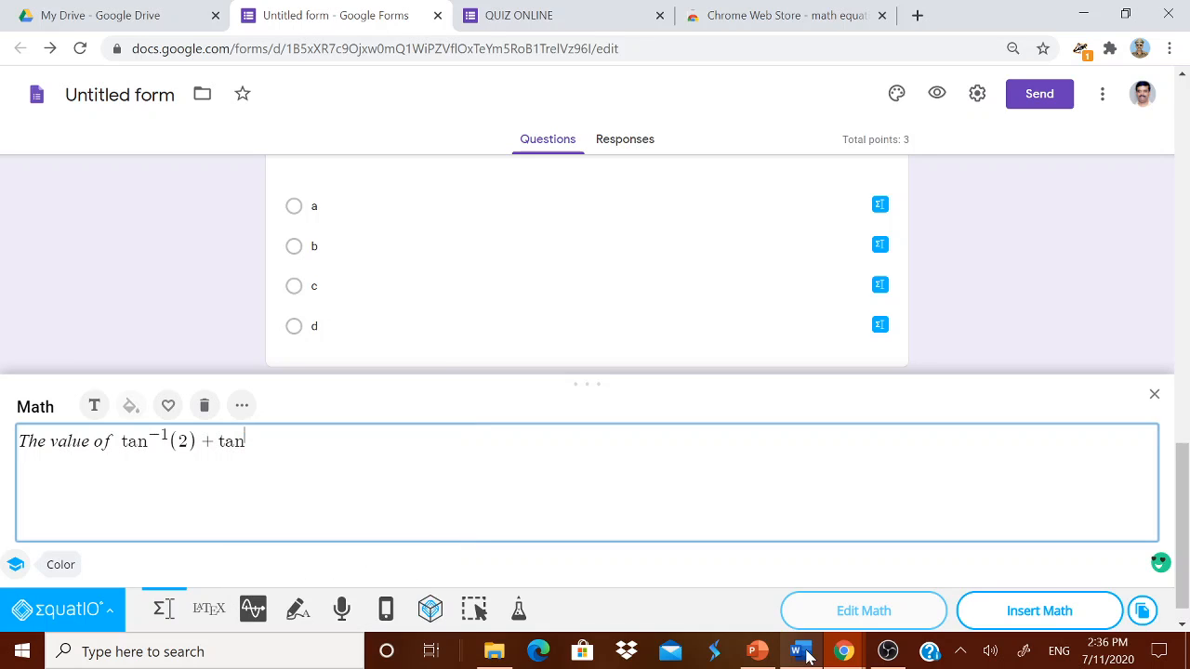
pyautogui.write('^-1(3')
pyautogui.click(1051, 619)
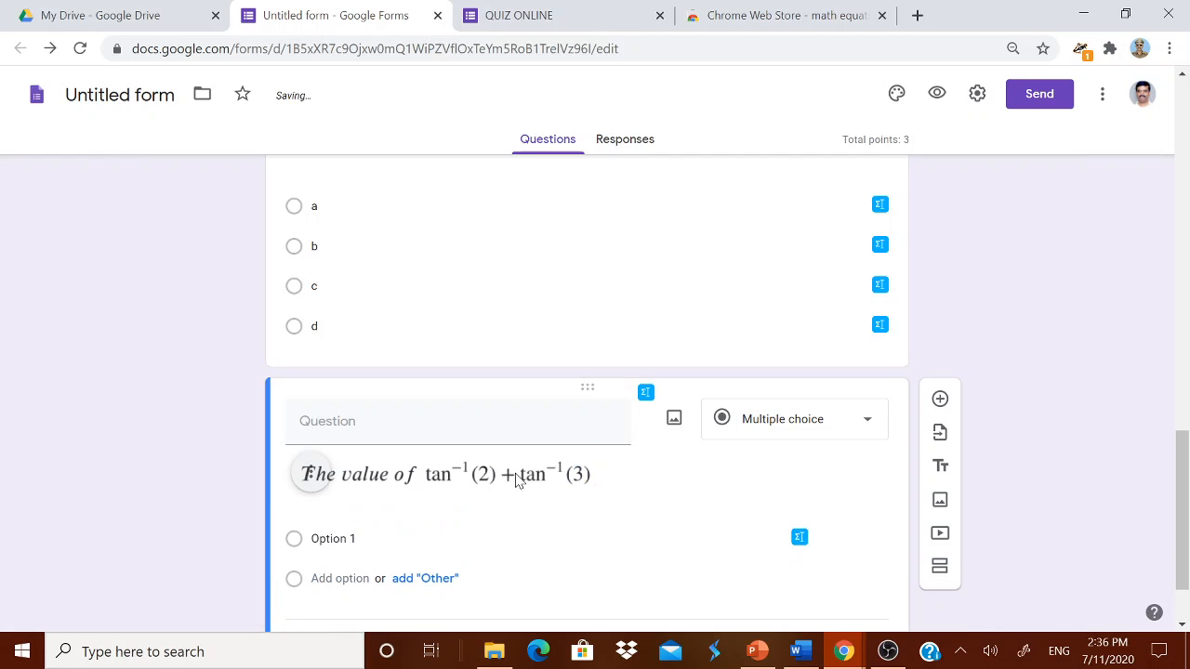
# Consult the answer options in quiz.docx in Word, then open EquatIO's math editor for Option 1 and clear the previous expression
pyautogui.scroll(-1, 377, 478)
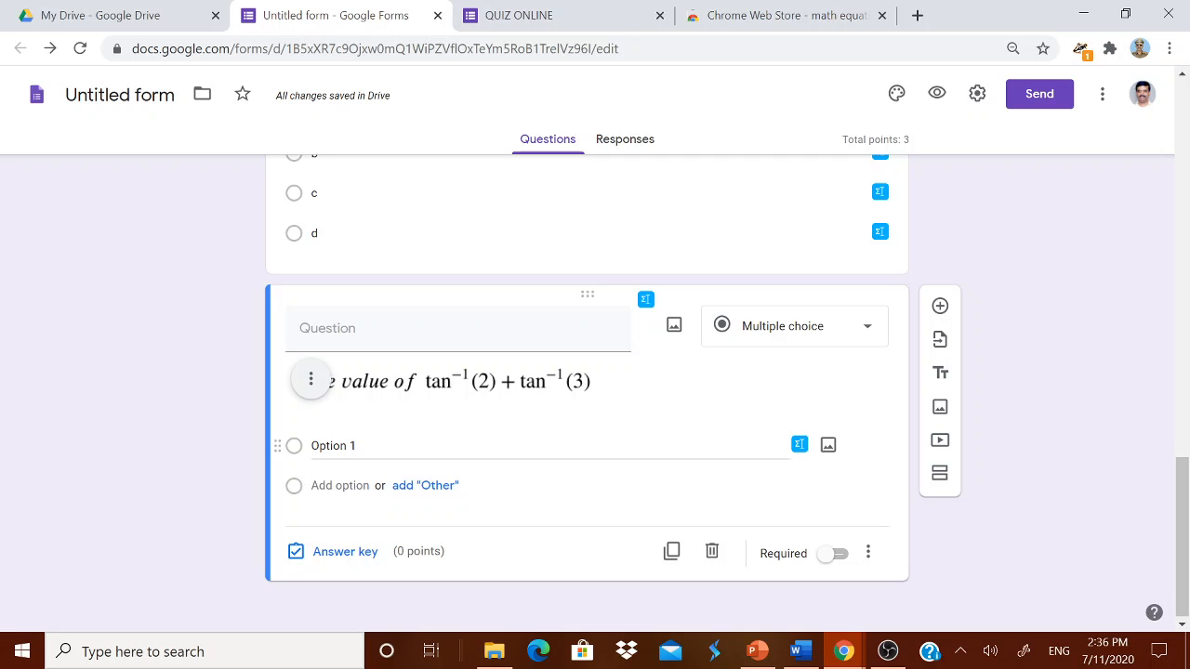
pyautogui.click(332, 447)
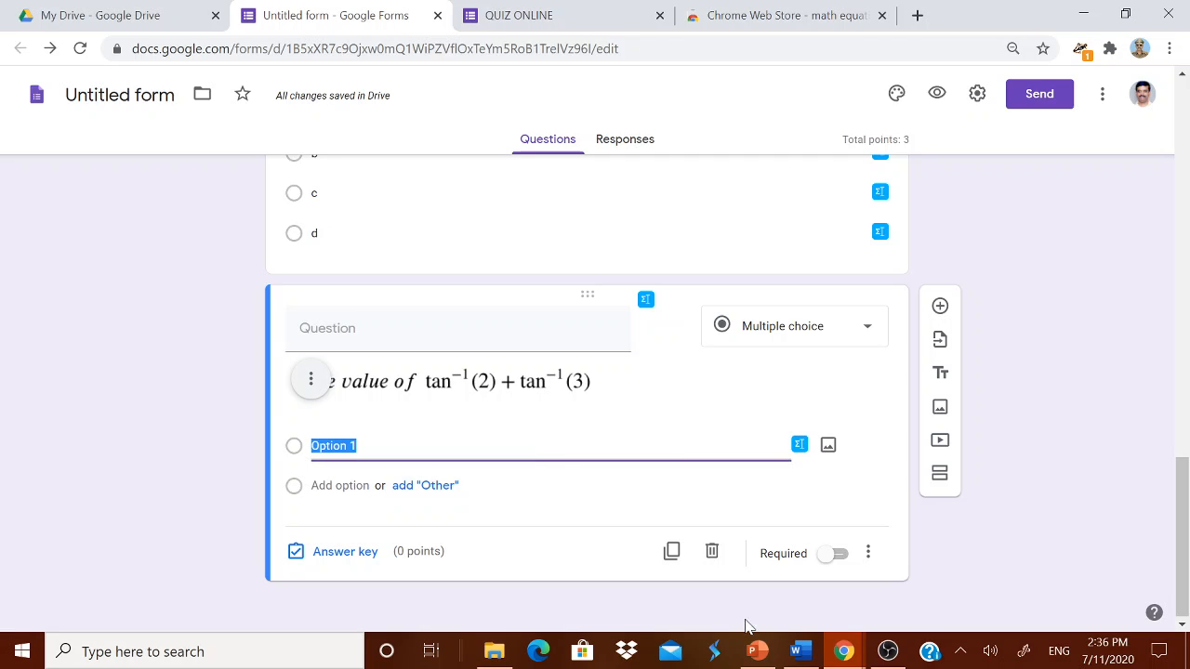
pyautogui.click(797, 653)
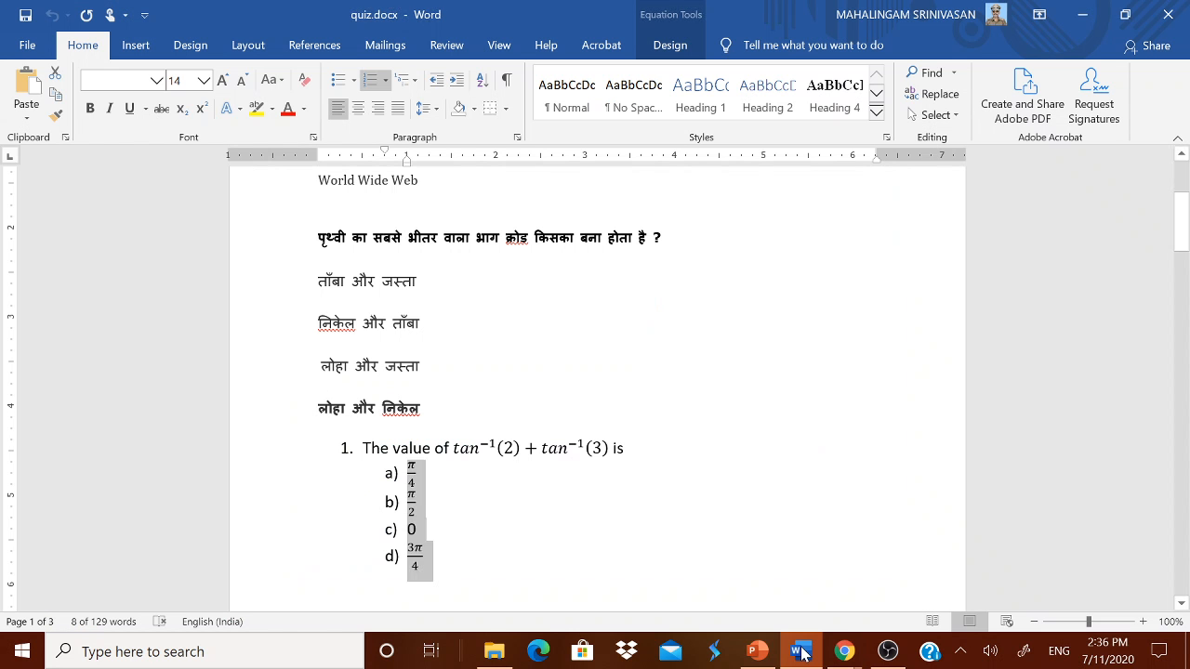
pyautogui.click(800, 653)
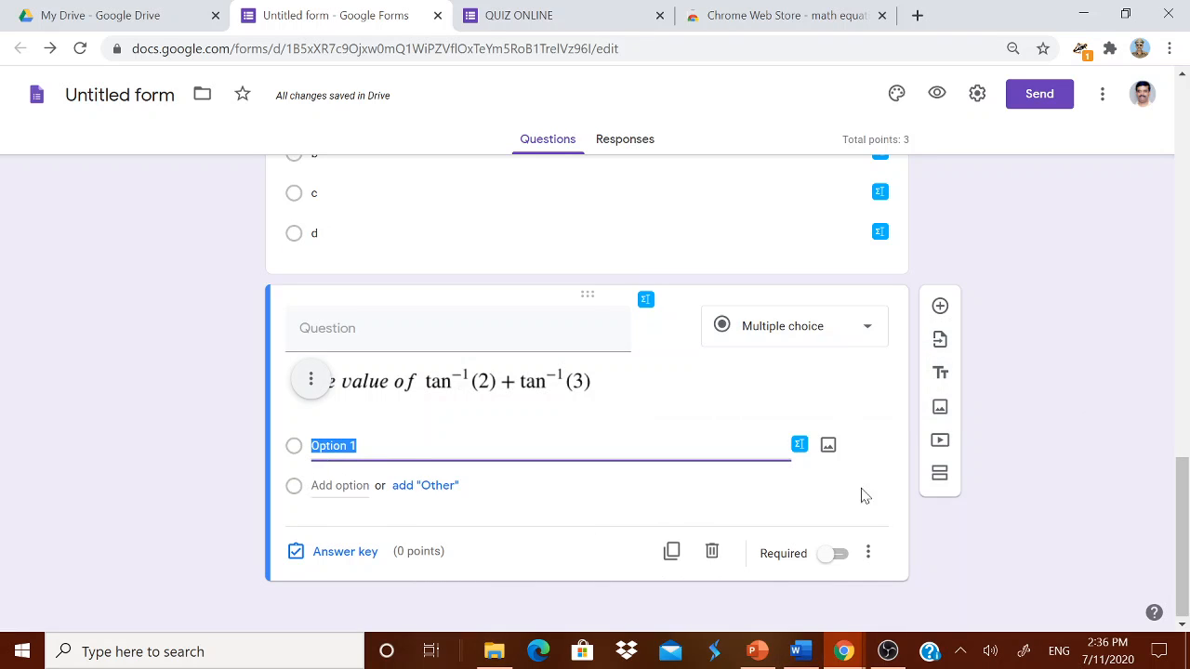
pyautogui.click(798, 447)
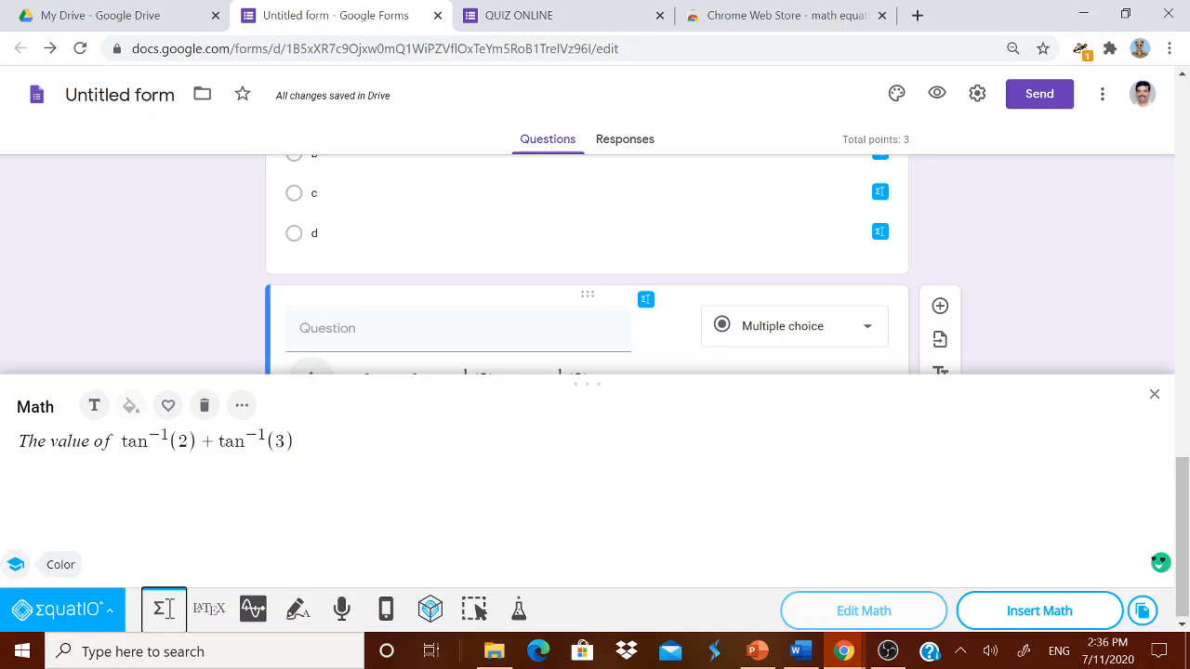
pyautogui.moveTo(295, 443); pyautogui.dragTo(8, 448)
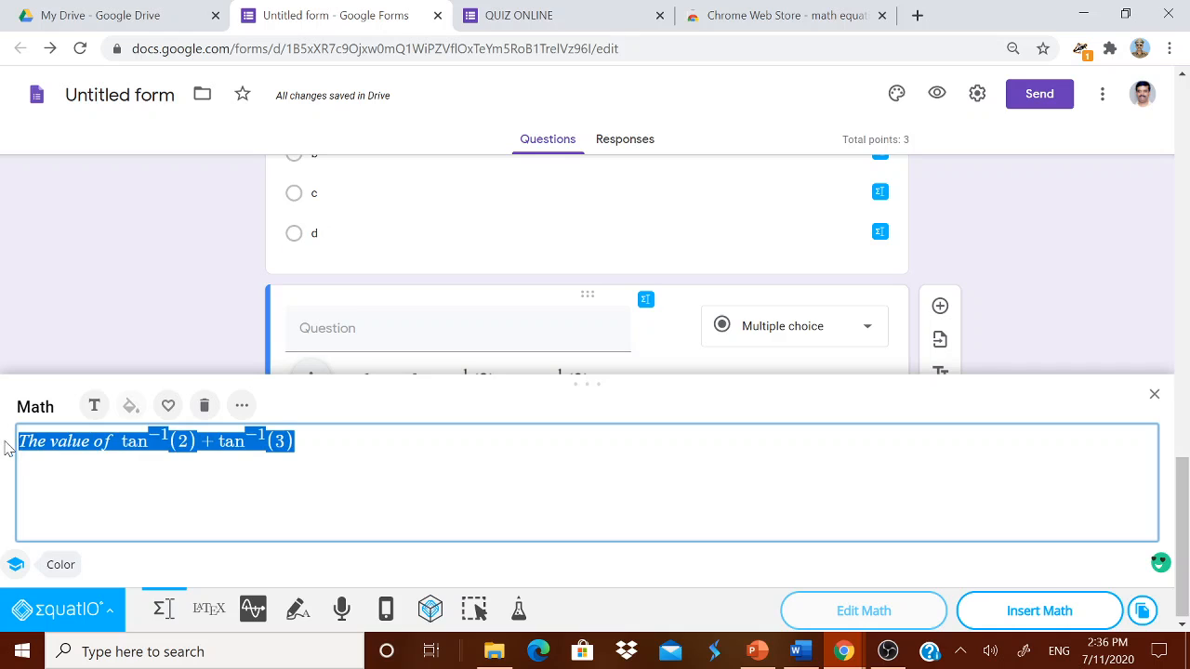
pyautogui.press('BackSpace')
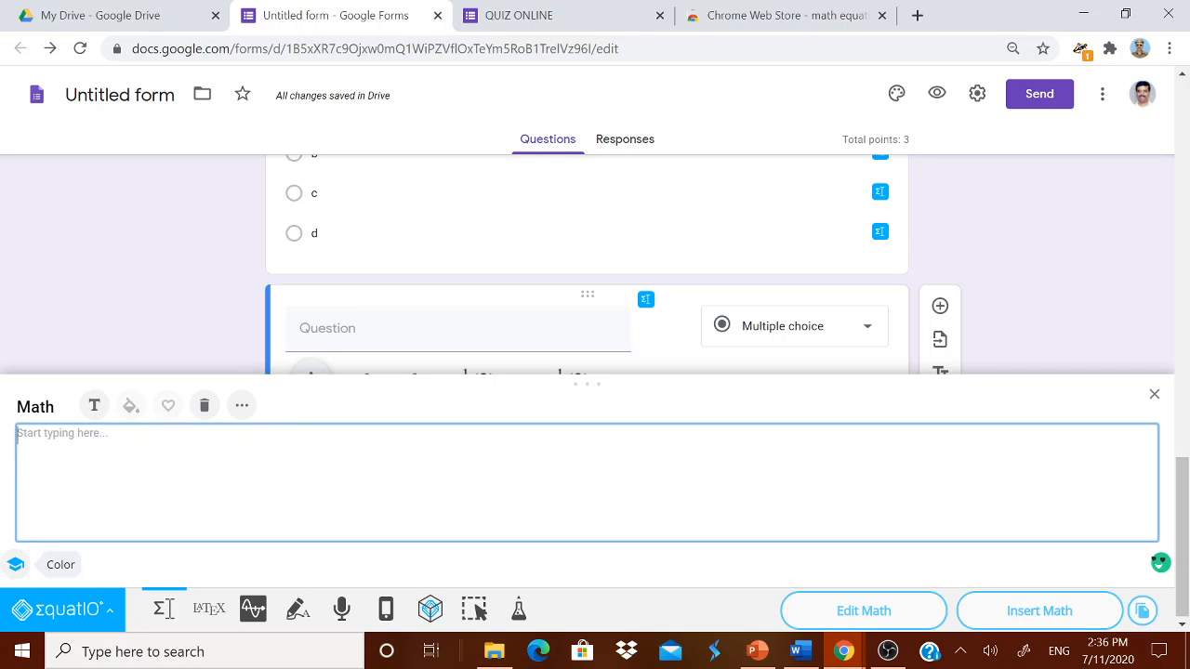
pyautogui.click(242, 406)
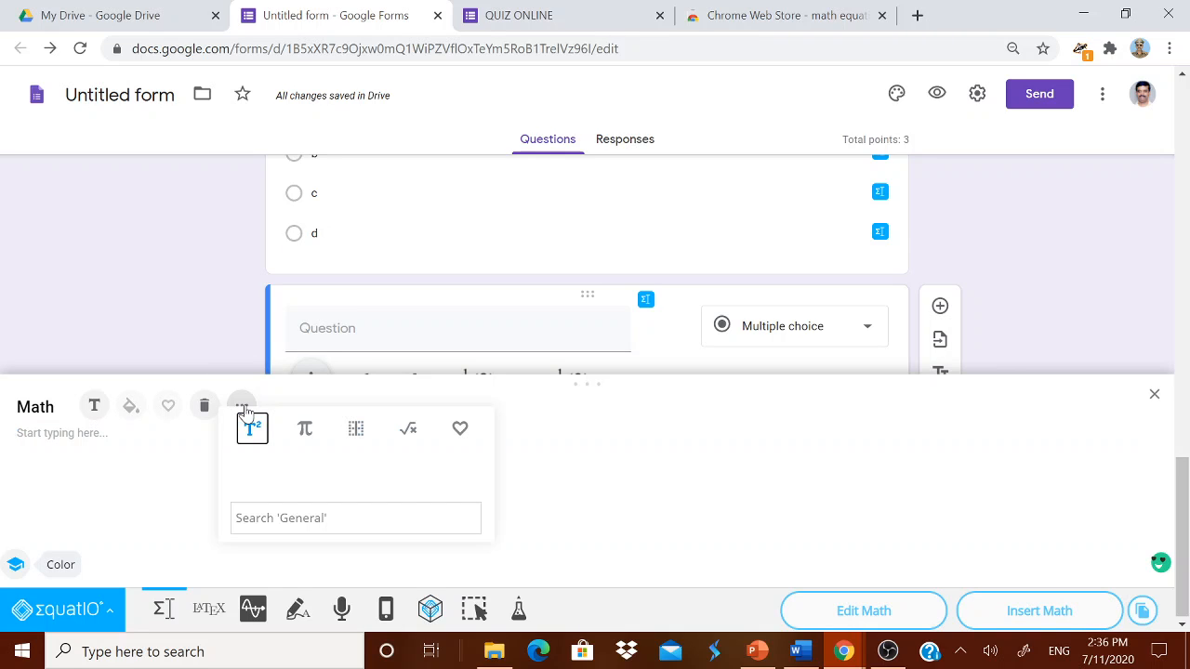
pyautogui.click(362, 435)
pyautogui.scroll(-3, 361, 474)
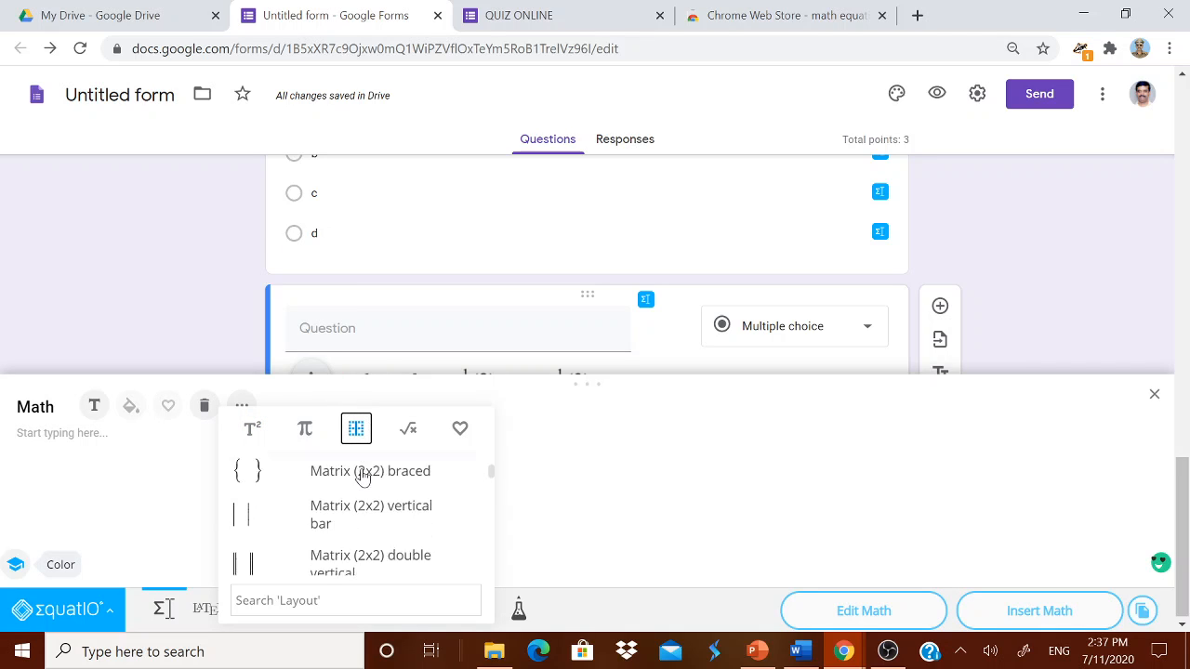
pyautogui.scroll(-5, 362, 474)
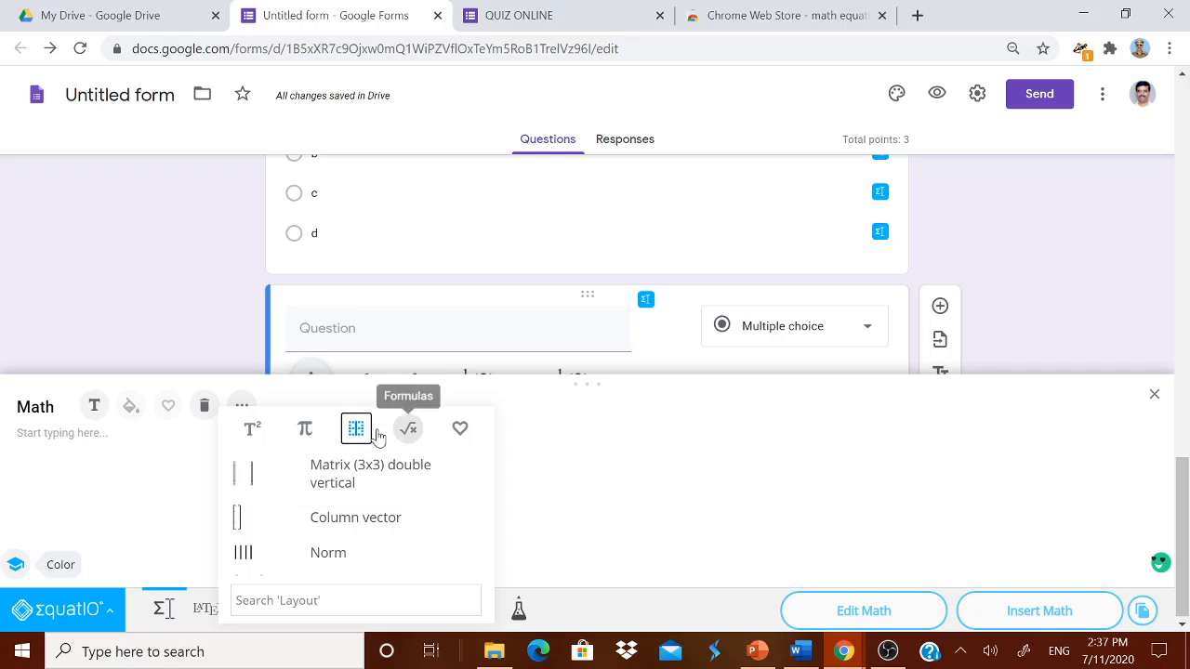
pyautogui.click(305, 429)
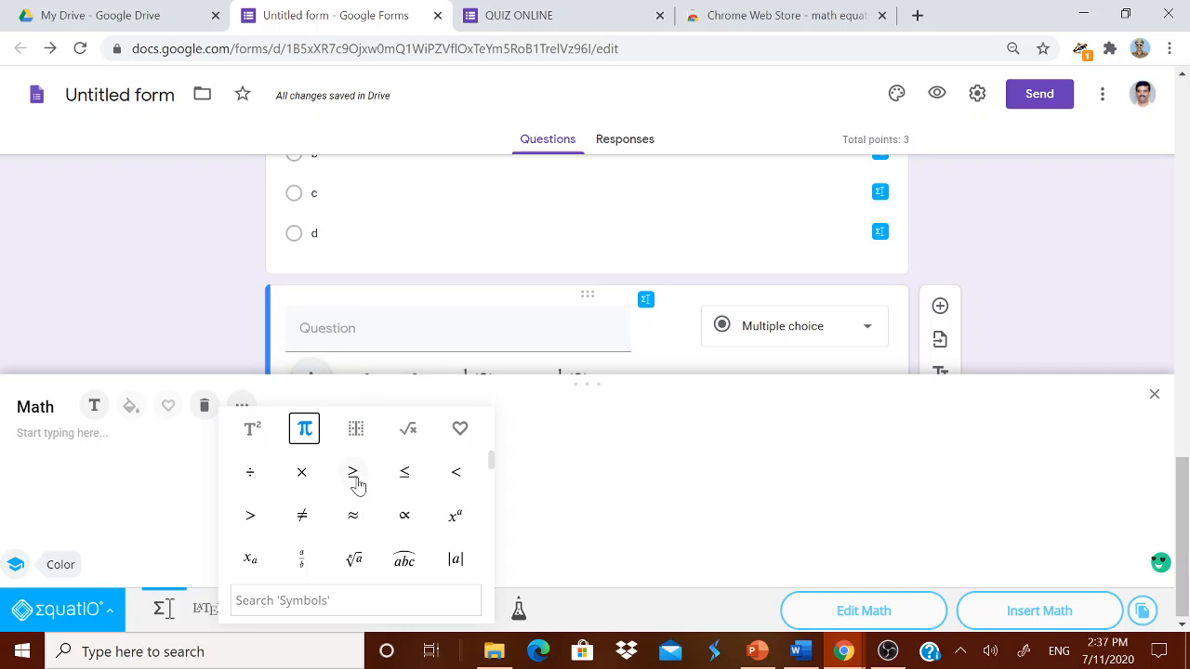
pyautogui.click(587, 483)
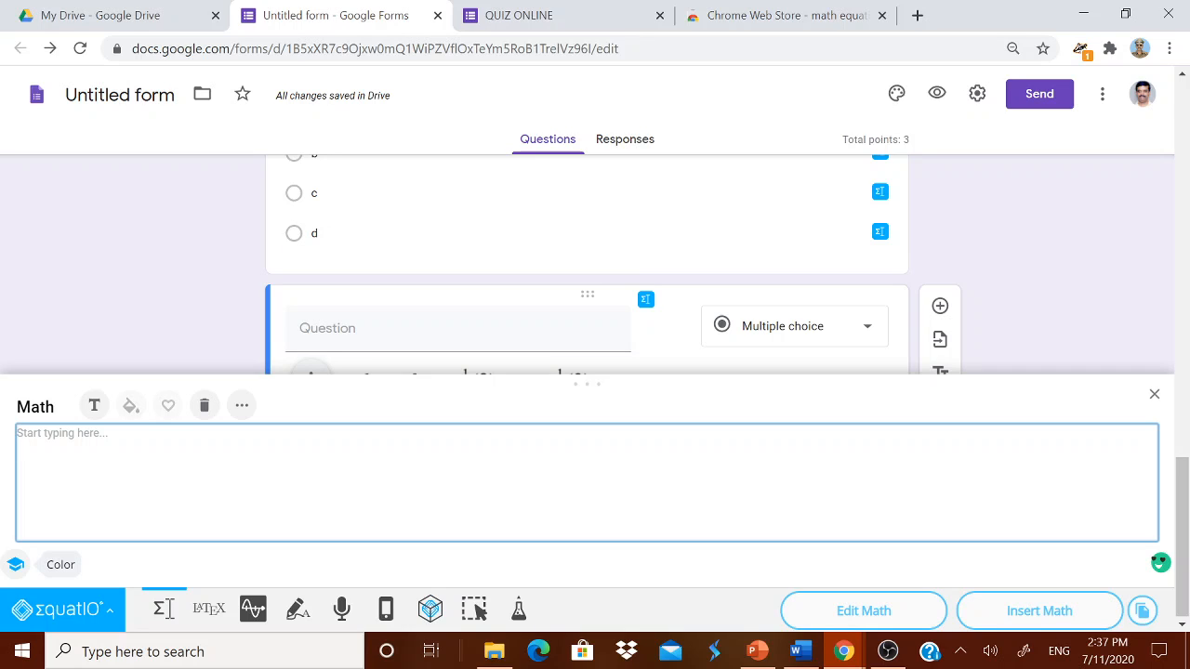
# Build the fraction π/4 in the math editor, picking π from the symbol collection
pyautogui.write('/')
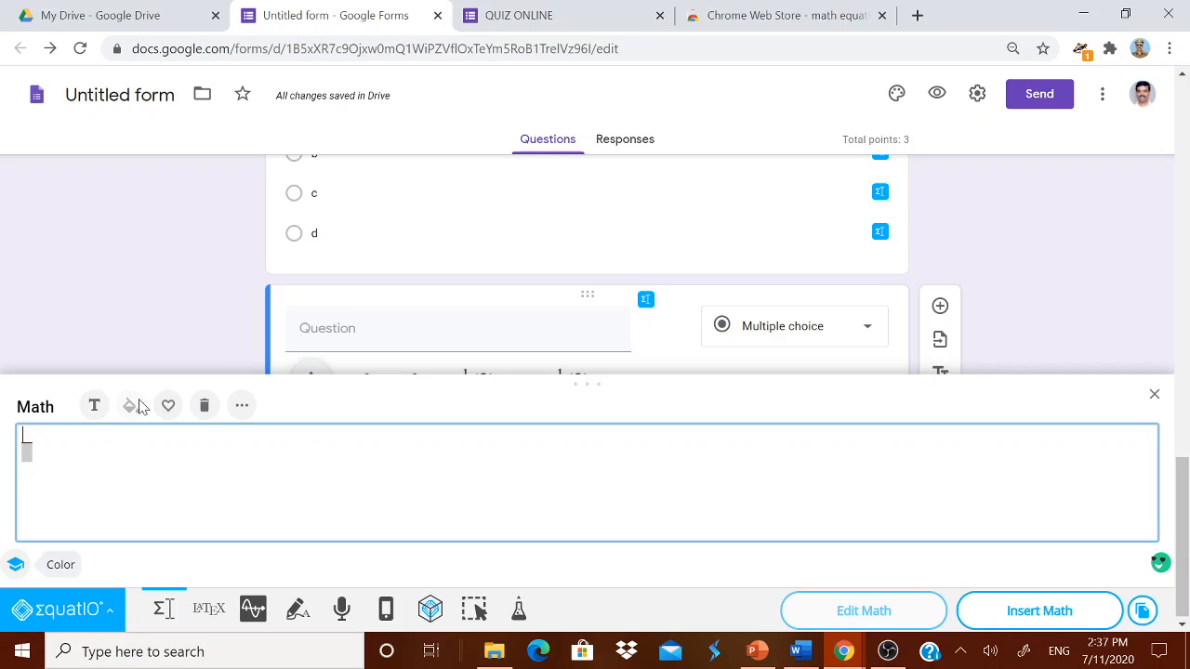
pyautogui.click(244, 408)
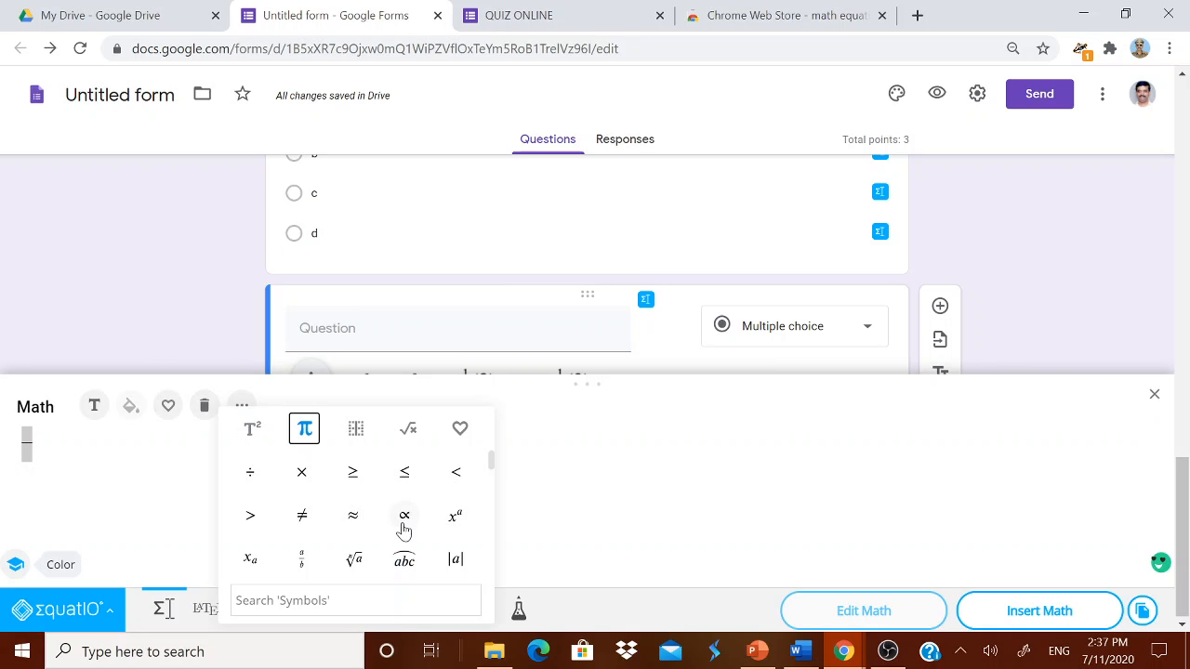
pyautogui.scroll(-2, 409, 531)
pyautogui.scroll(-6, 422, 569)
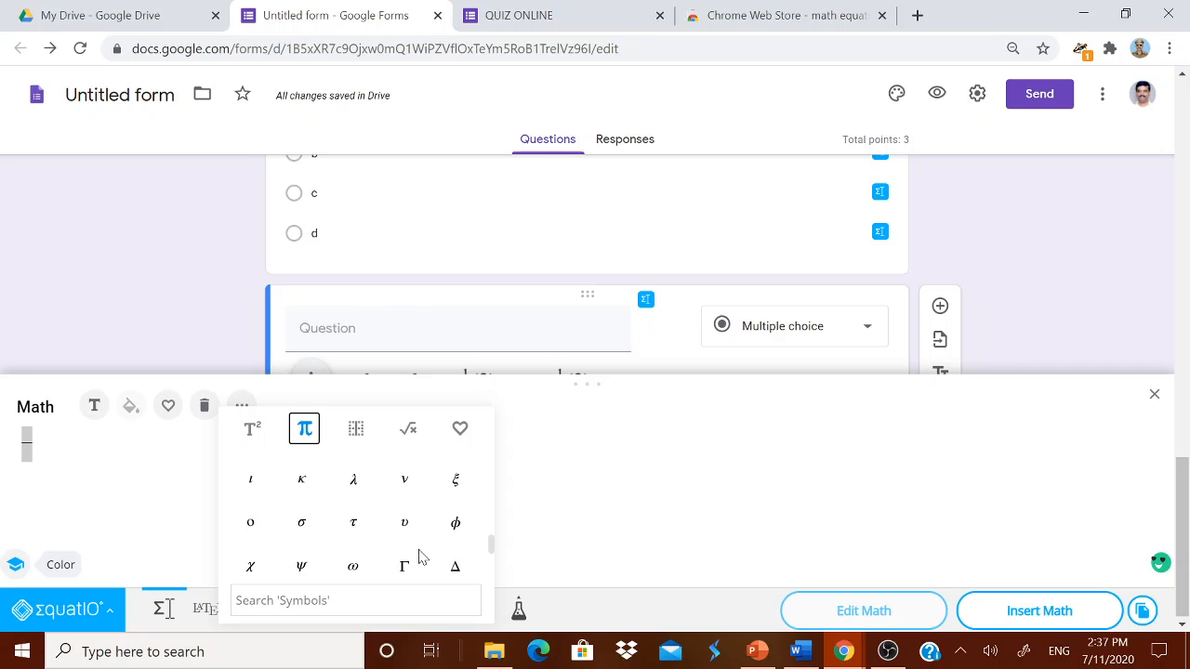
pyautogui.scroll(-4, 420, 556)
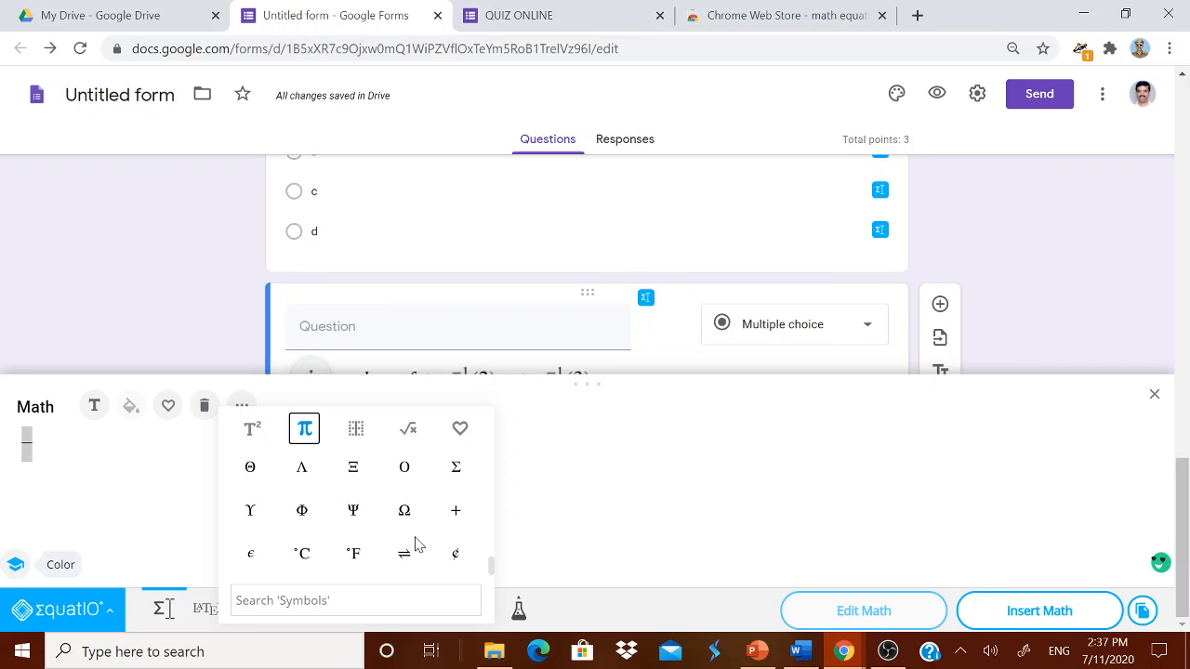
pyautogui.scroll(4, 409, 530)
pyautogui.scroll(1, 405, 525)
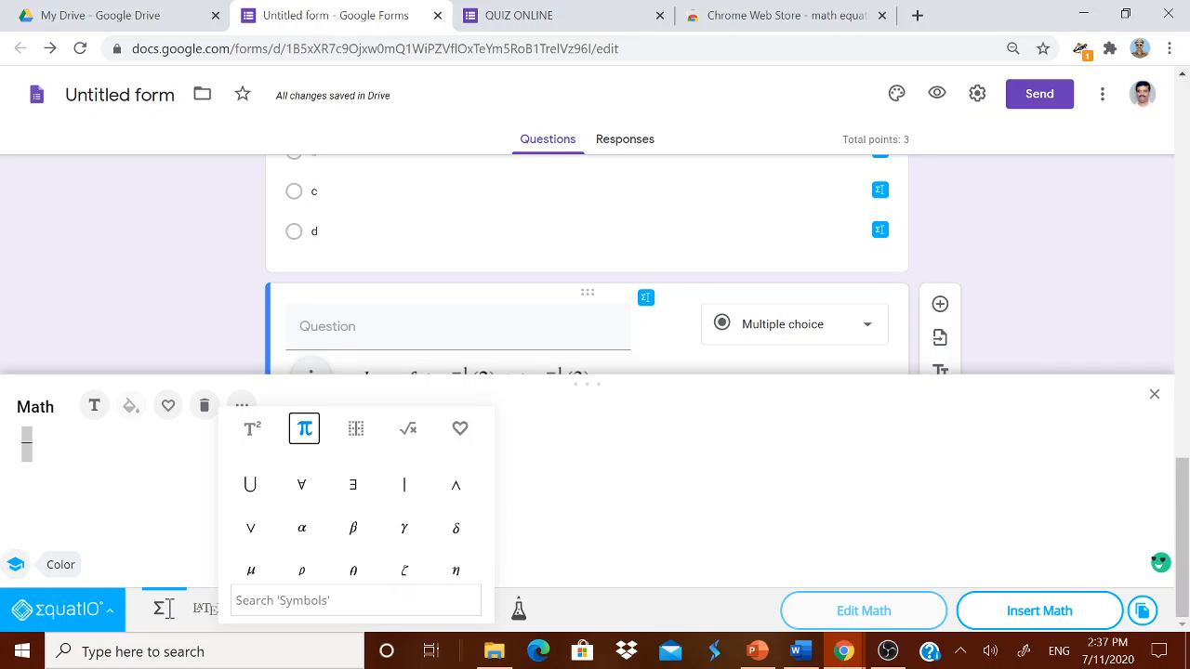
pyautogui.scroll(2, 480, 506)
pyautogui.scroll(1, 415, 504)
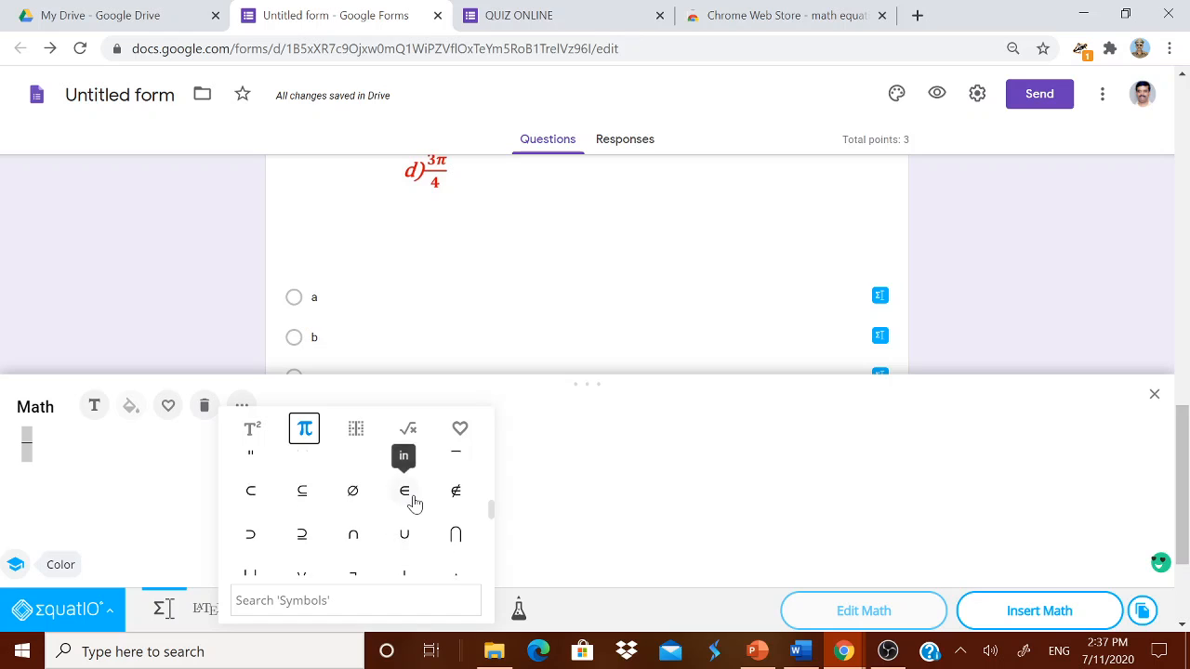
pyautogui.scroll(2, 418, 506)
pyautogui.click(404, 548)
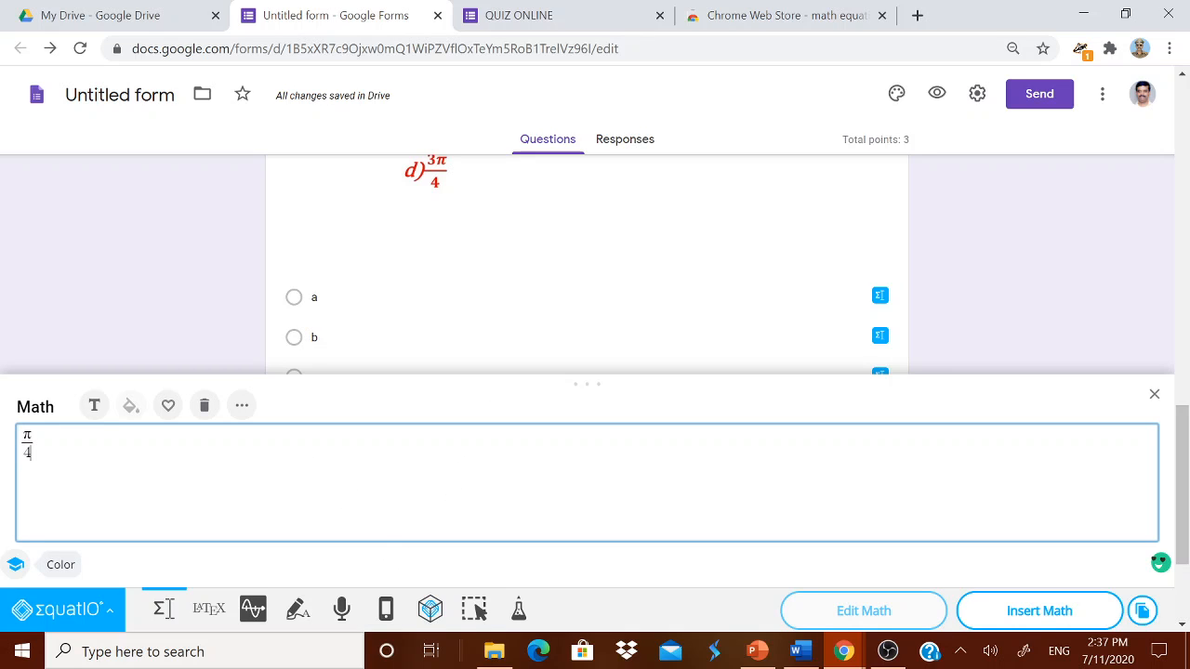
# Insert the π/4 equation into Option 1 of the tan⁻¹ question
pyautogui.click(1011, 618)
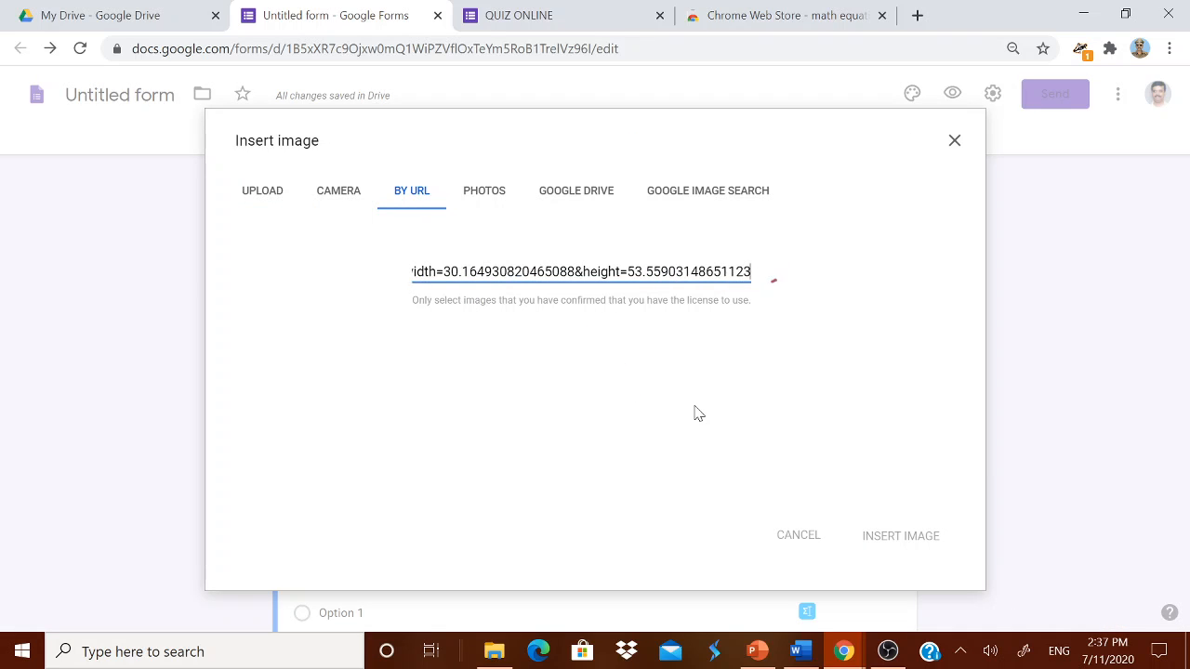
pyautogui.scroll(-2, 510, 482)
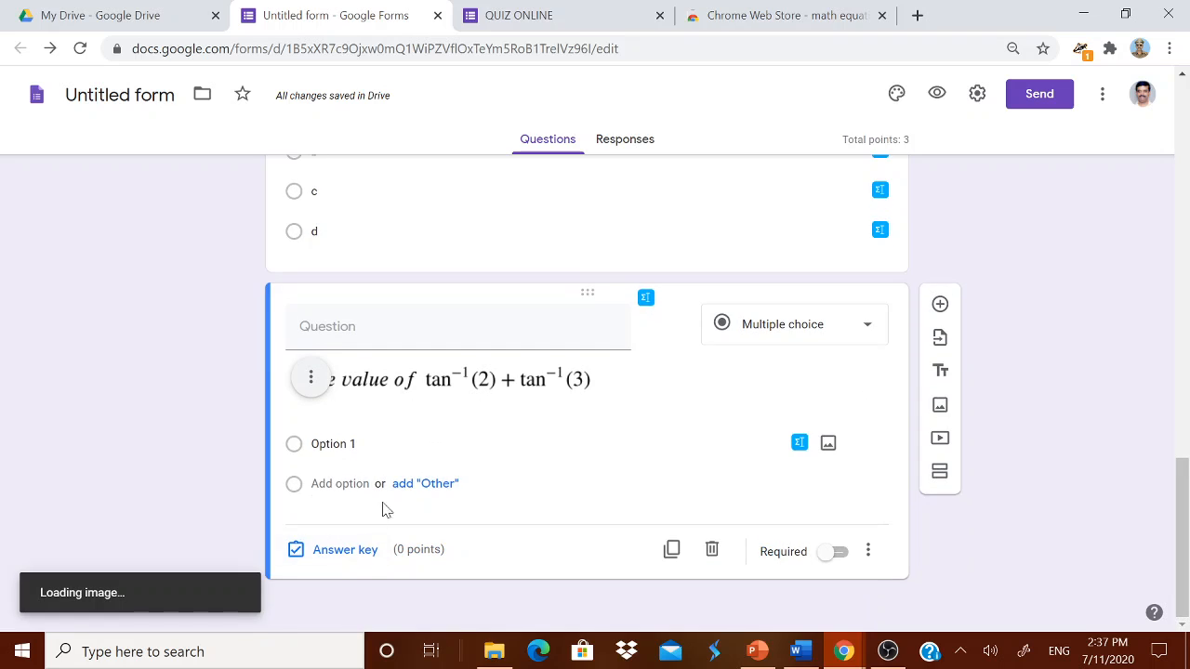
pyautogui.click(547, 435)
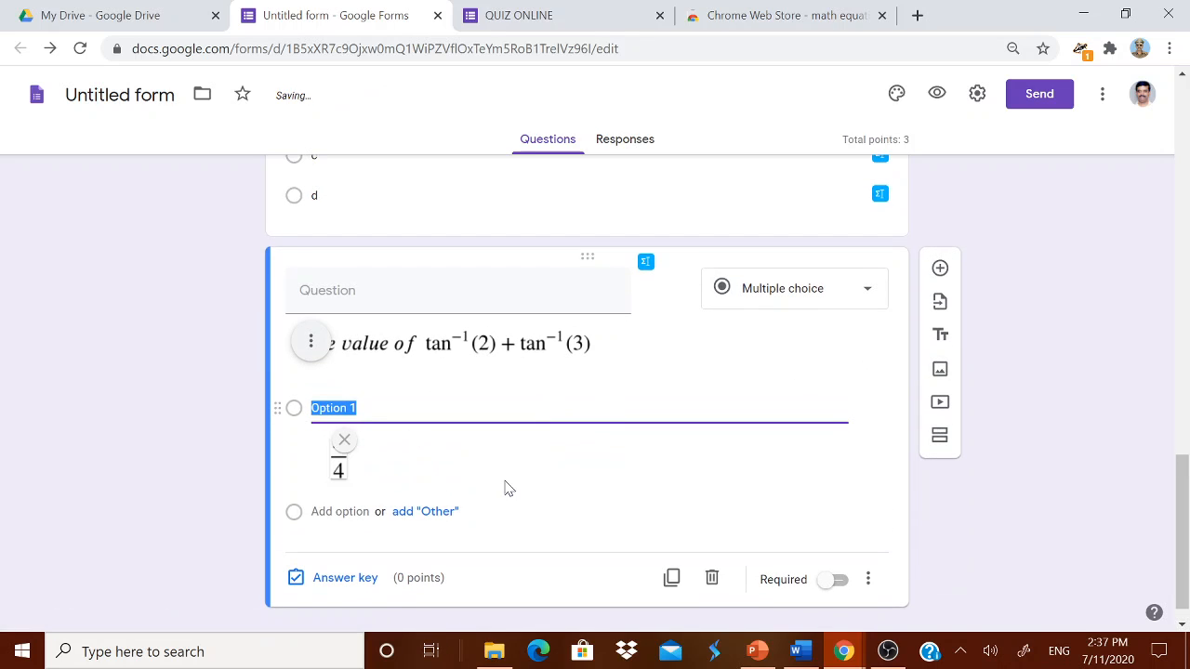
# Add a second answer option and insert the equation 3π/4 into it by extending the existing π/4 expression
pyautogui.click(341, 511)
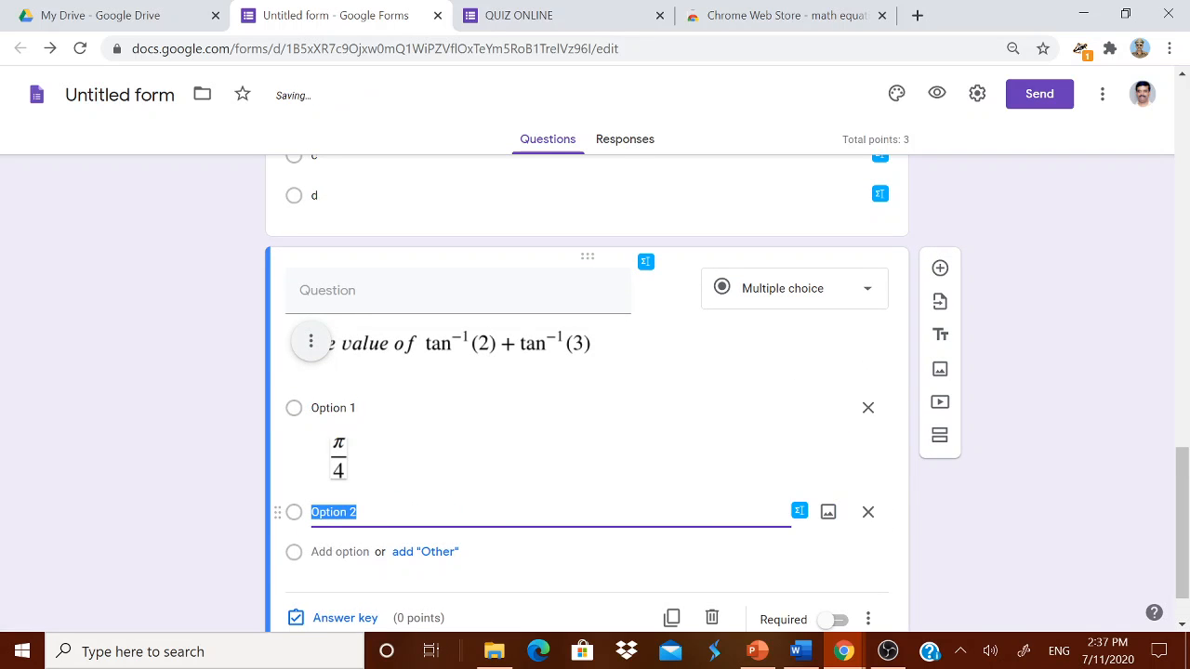
pyautogui.click(799, 511)
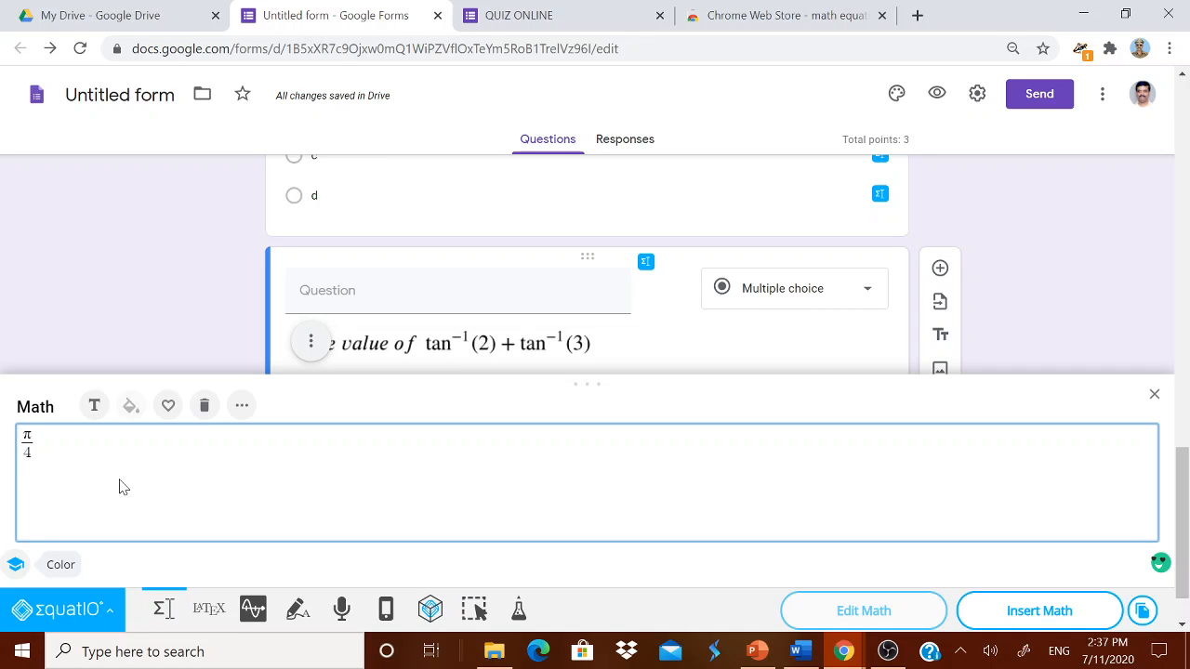
pyautogui.write('3')
pyautogui.click(1039, 612)
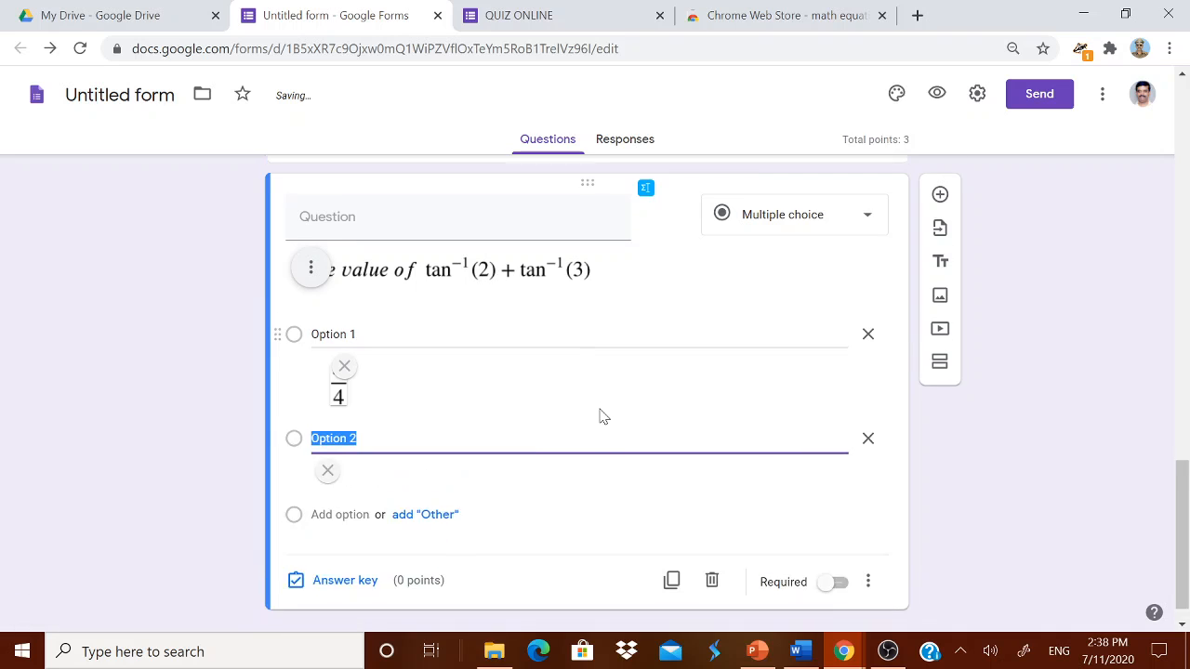
# Add a third answer option reading 0 and check the remaining options in quiz.docx in Word
pyautogui.click(346, 516)
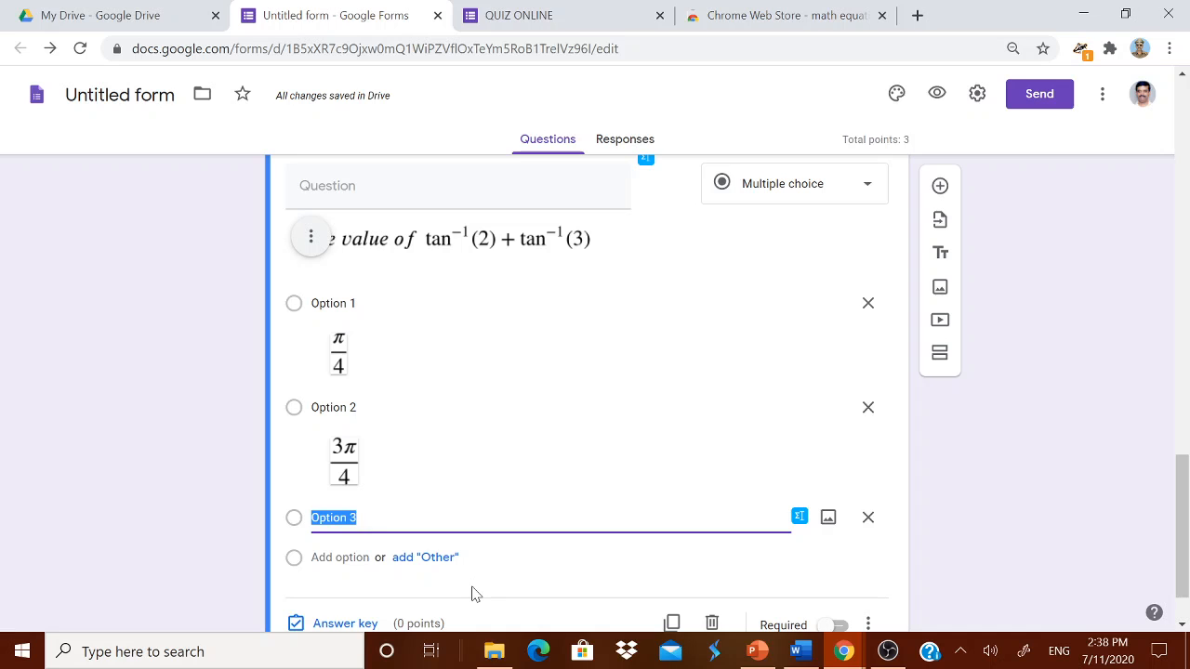
pyautogui.write('0')
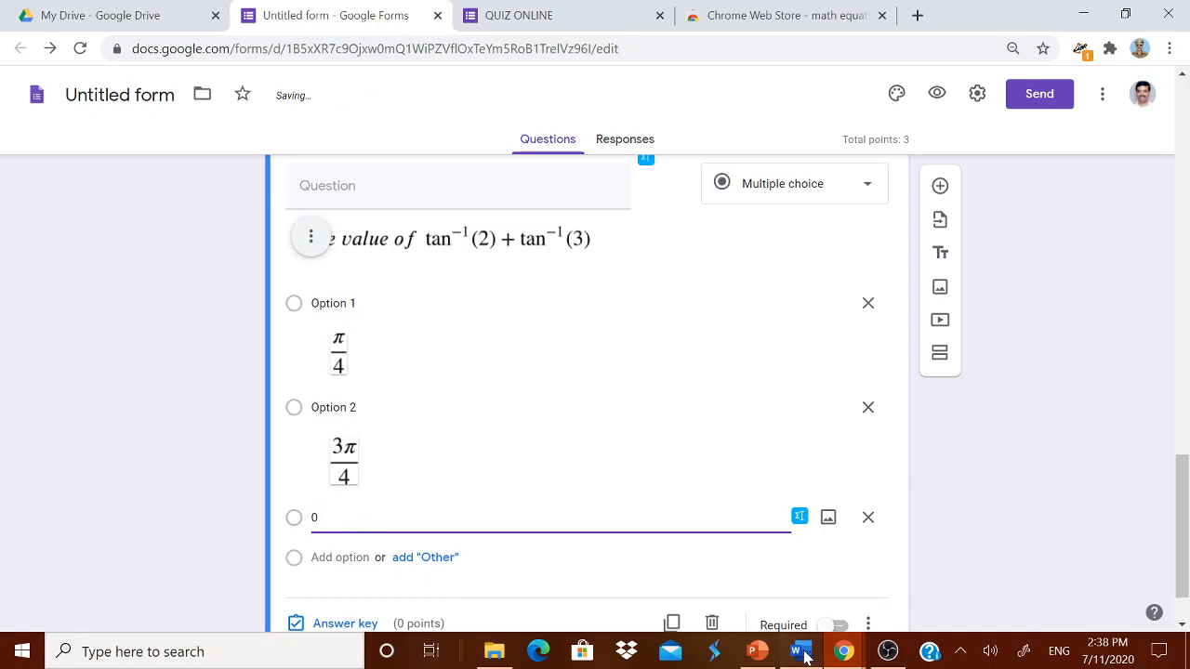
pyautogui.click(799, 651)
pyautogui.click(800, 651)
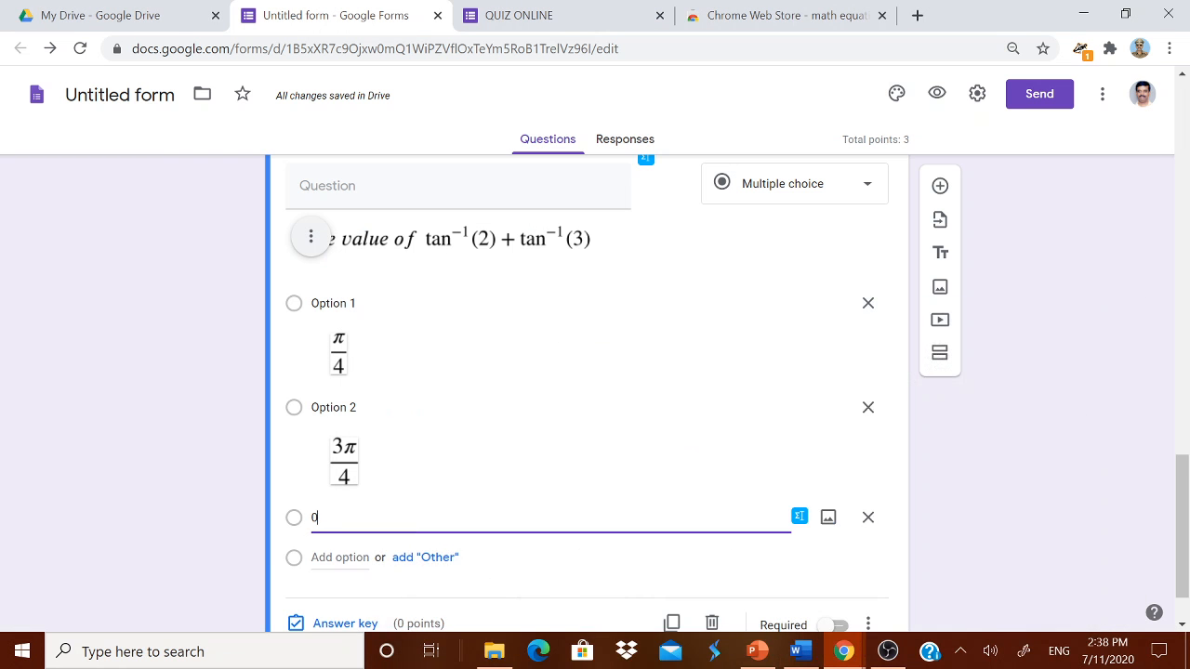
# Add a fourth answer option, open its math editor and clear the previous expression
pyautogui.press('Return')
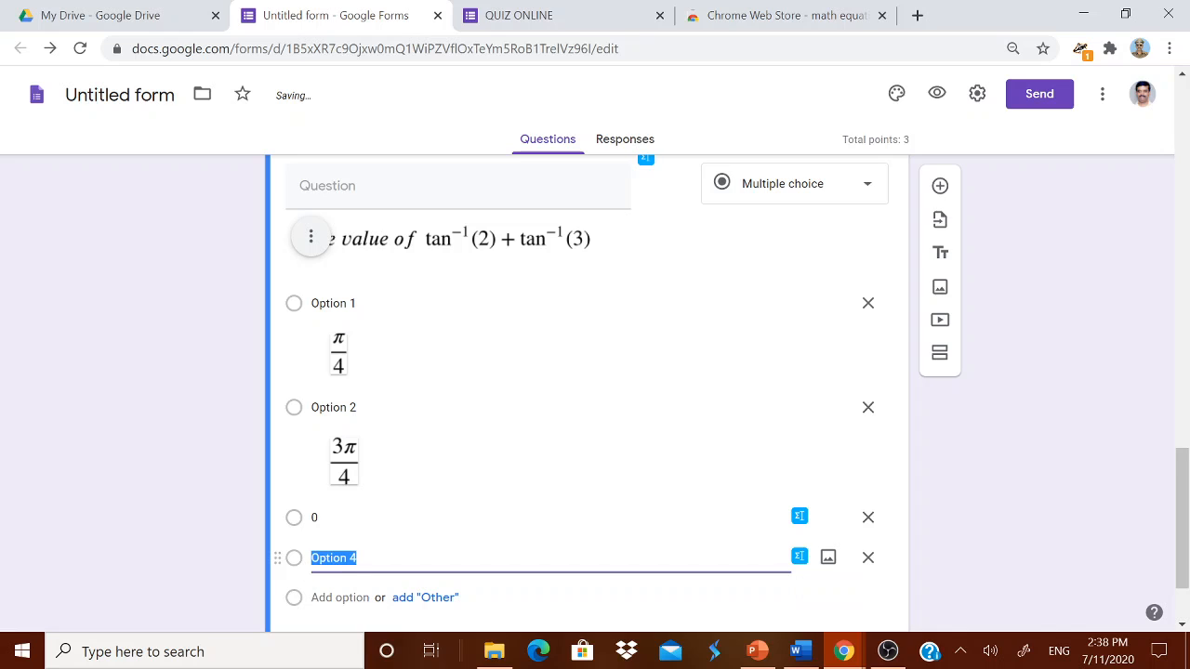
pyautogui.click(800, 558)
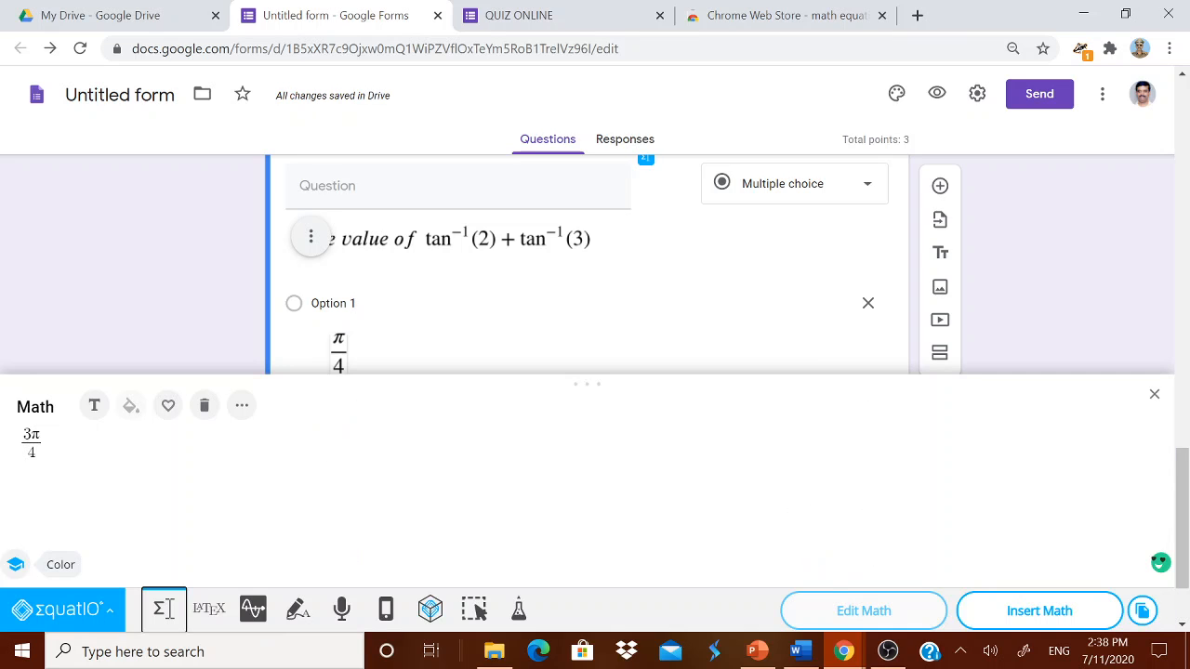
pyautogui.click(13, 444)
pyautogui.press('BackSpace')
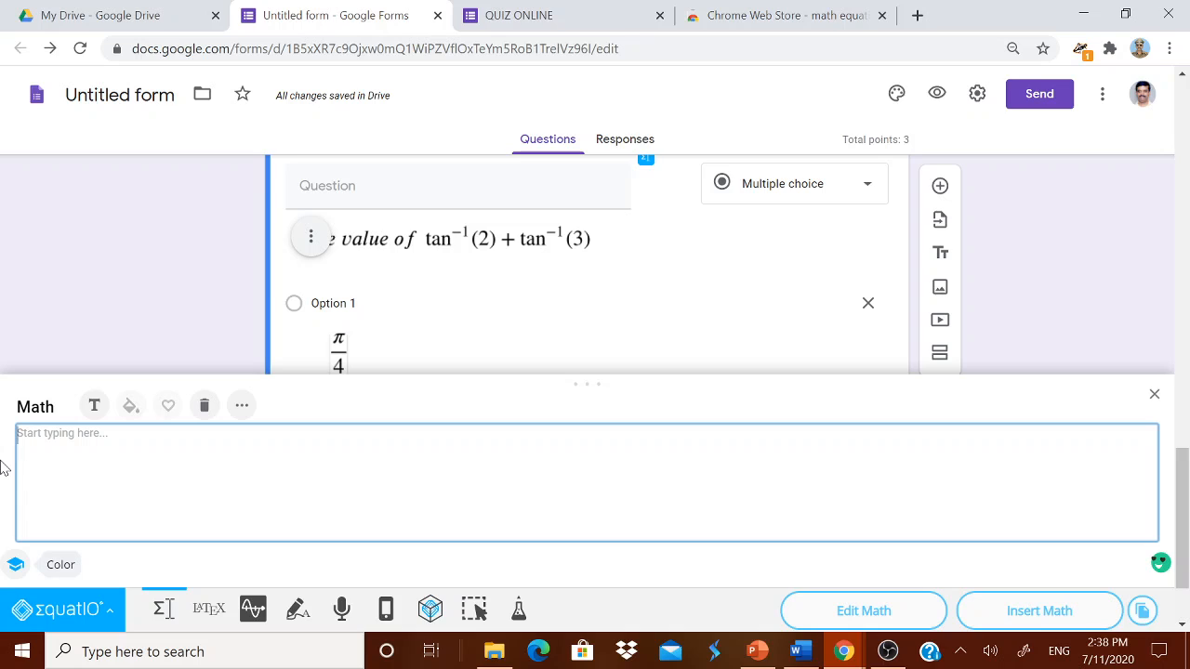
# Build the fraction π/2 in the math editor and insert it into the fourth answer option
pyautogui.write('/')
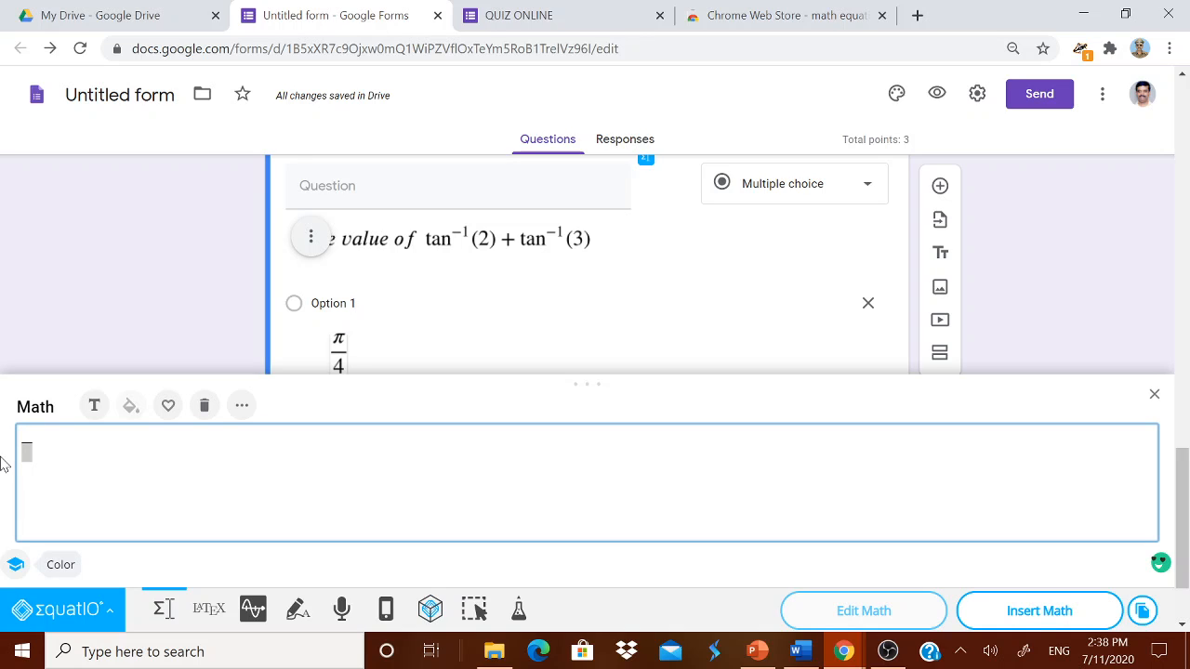
pyautogui.click(242, 405)
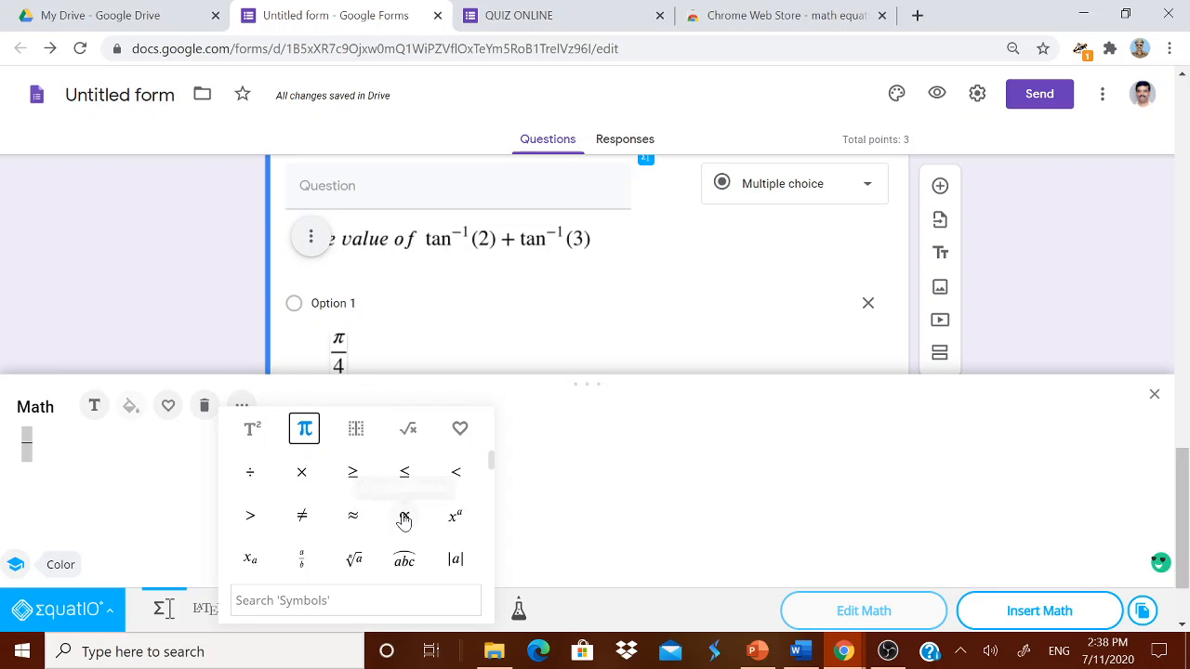
pyautogui.scroll(-4, 403, 523)
pyautogui.scroll(2, 404, 535)
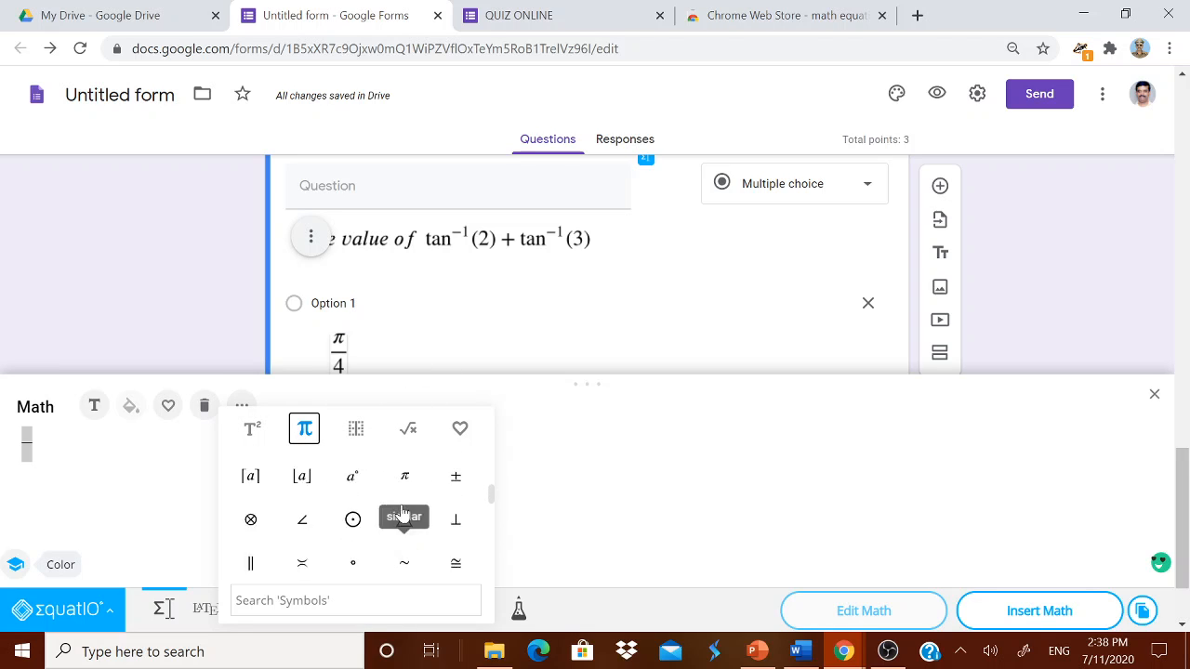
pyautogui.click(403, 499)
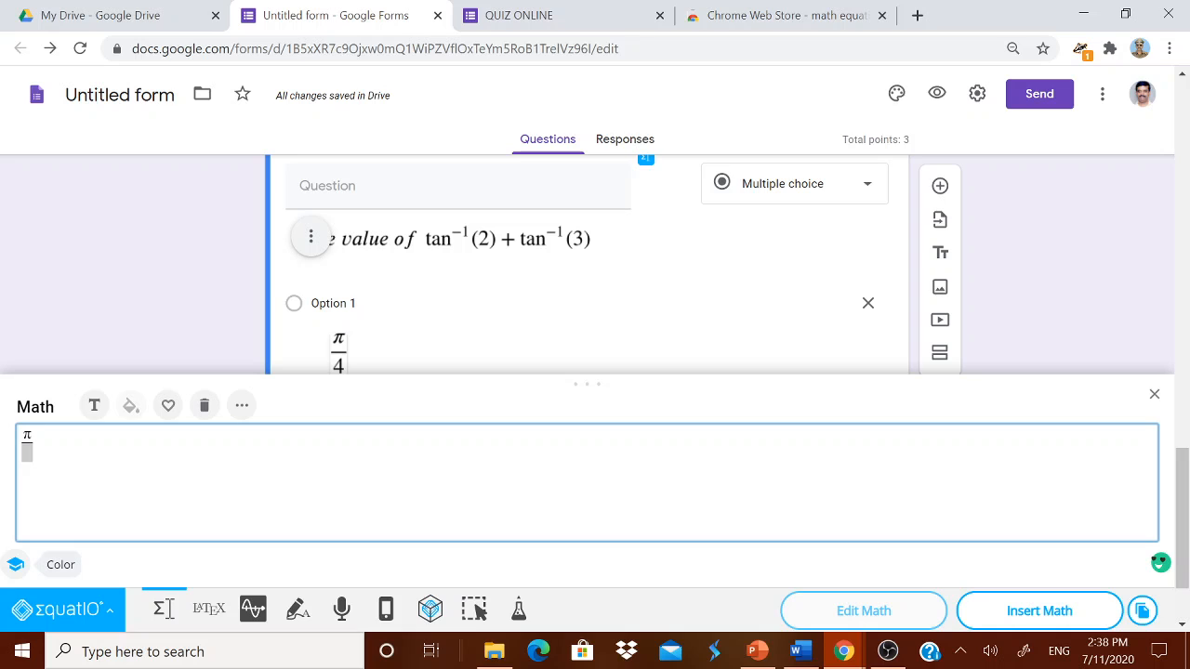
pyautogui.write('2')
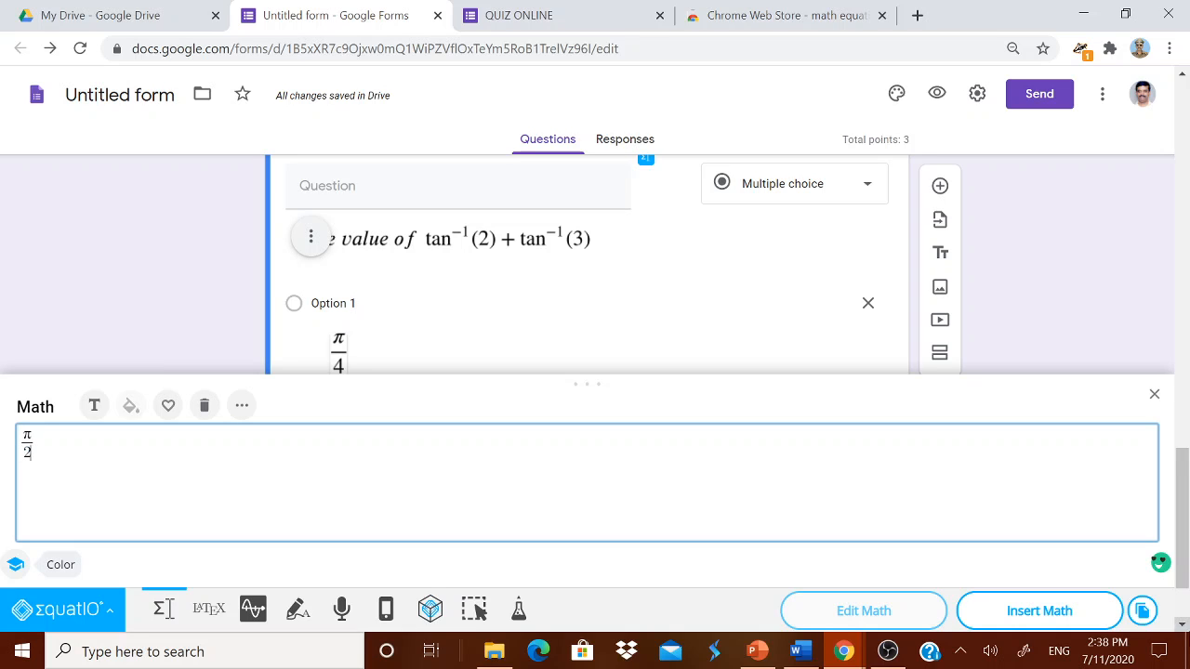
pyautogui.click(1070, 615)
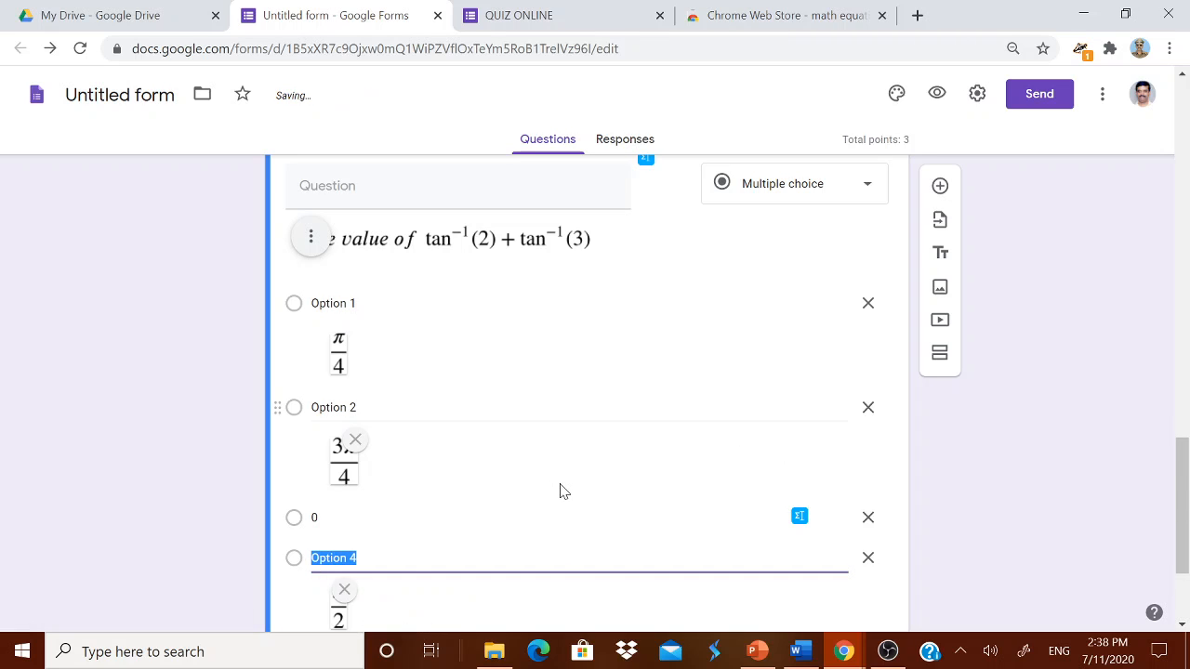
pyautogui.scroll(-2, 530, 479)
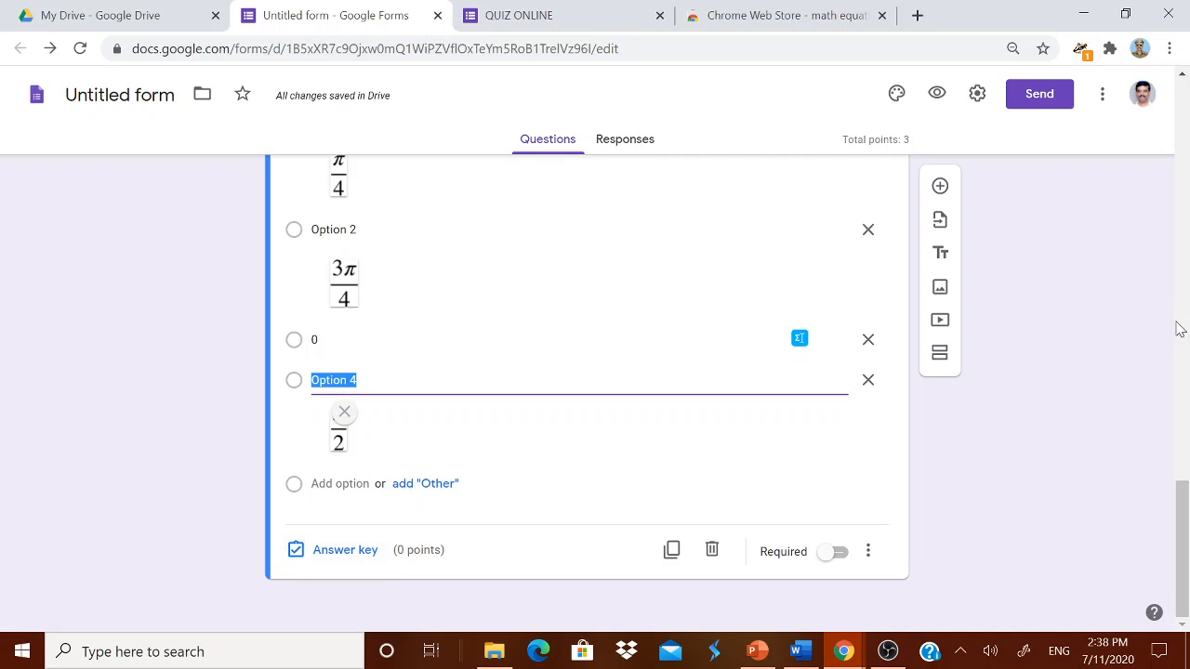
# Preview the quiz, examine all its questions and the equation answer options, and close the preview
pyautogui.scroll(15, 1179, 329)
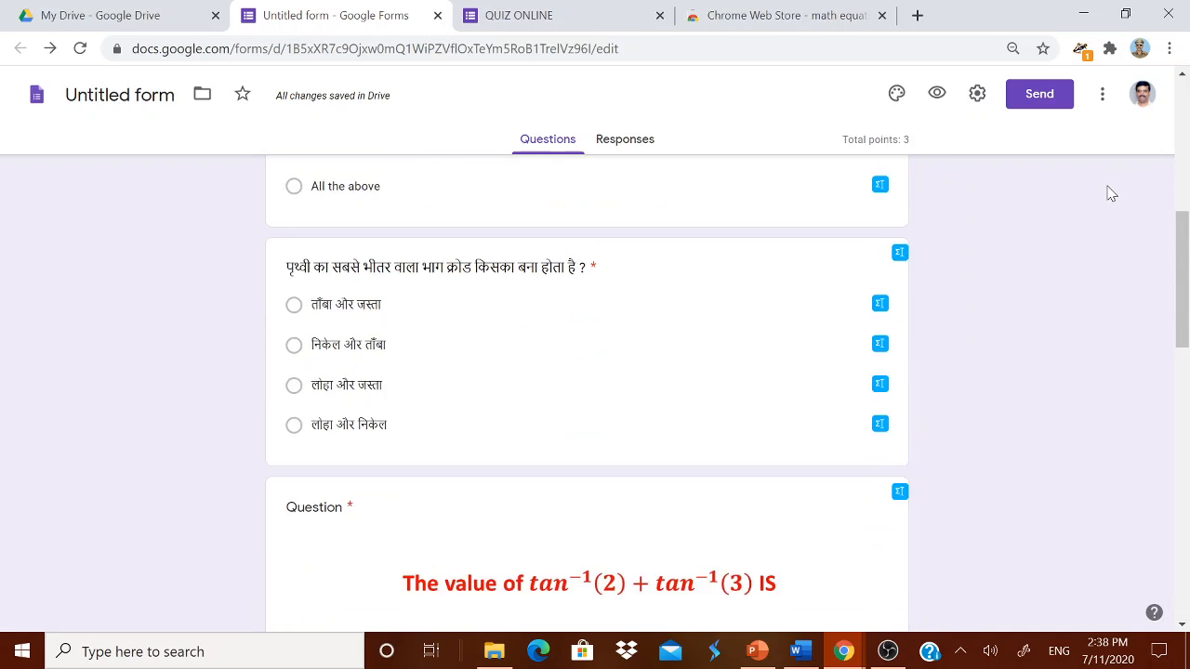
pyautogui.scroll(1, 1099, 189)
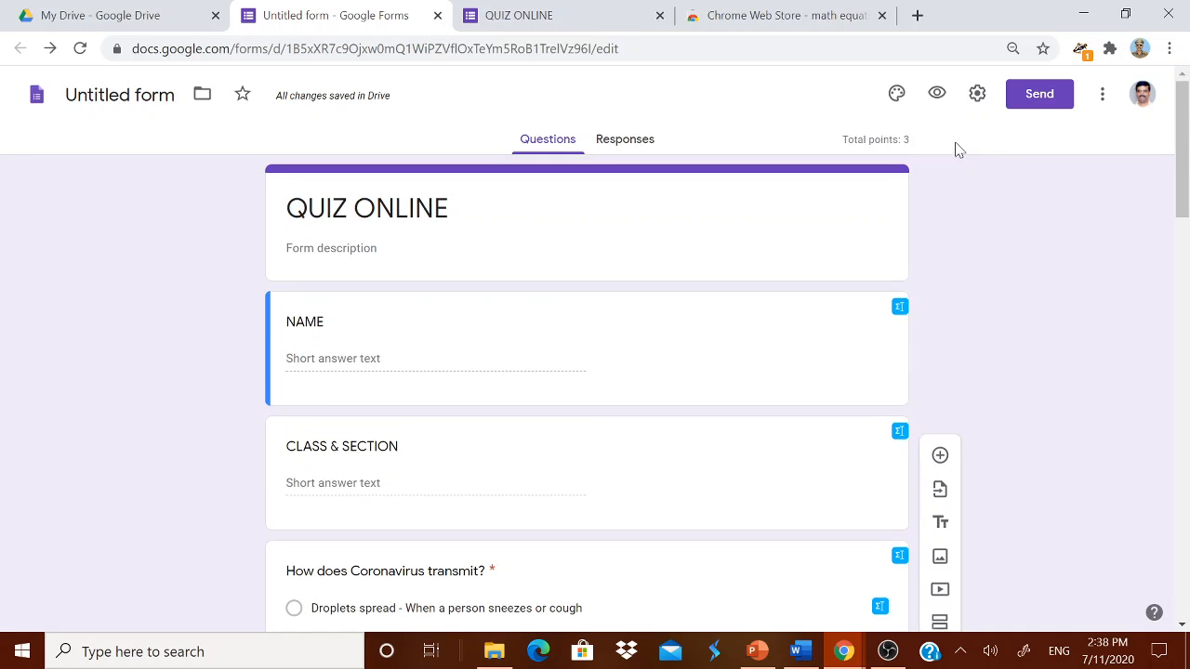
pyautogui.click(936, 97)
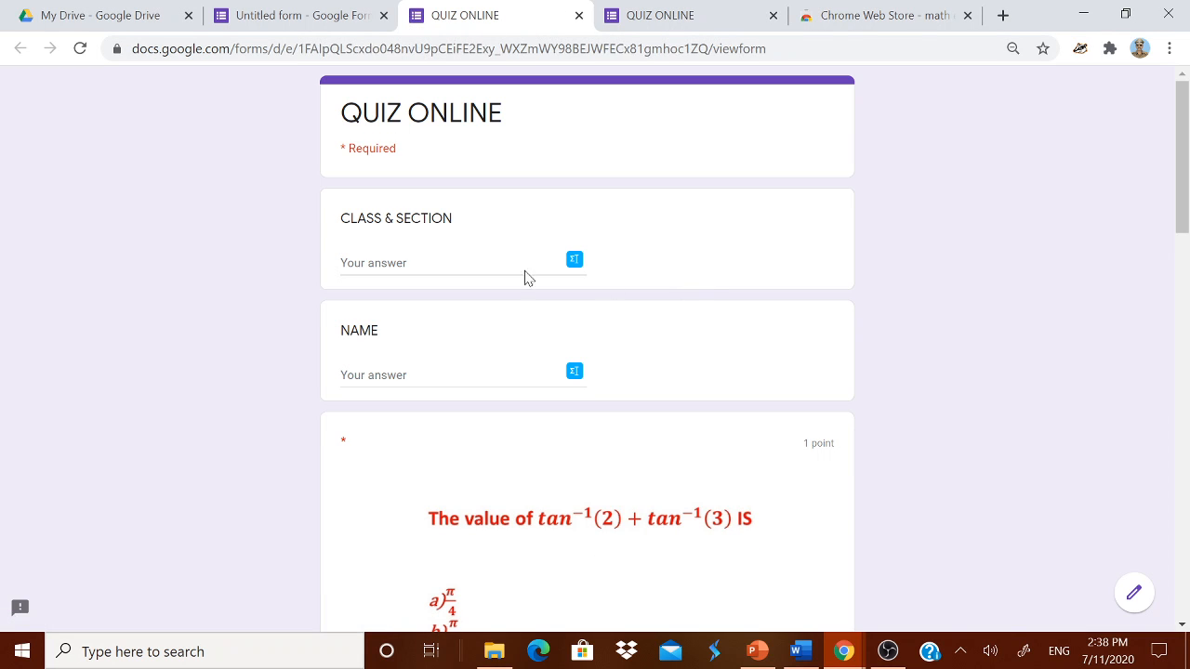
pyautogui.scroll(-5, 437, 358)
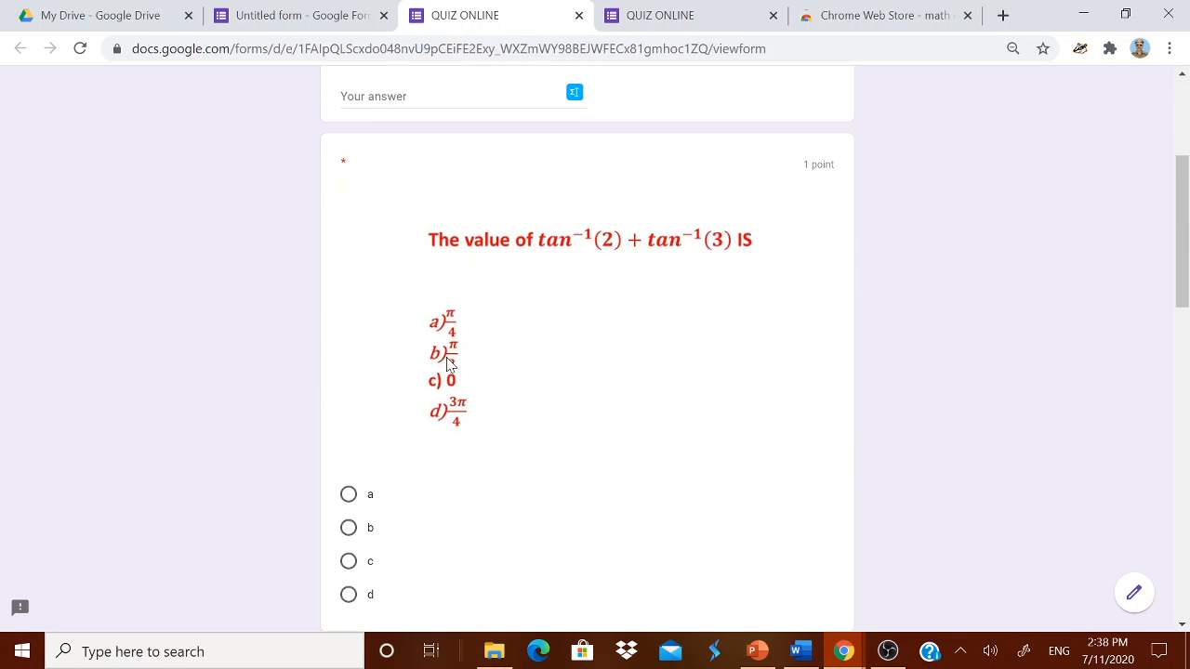
pyautogui.scroll(-3, 479, 306)
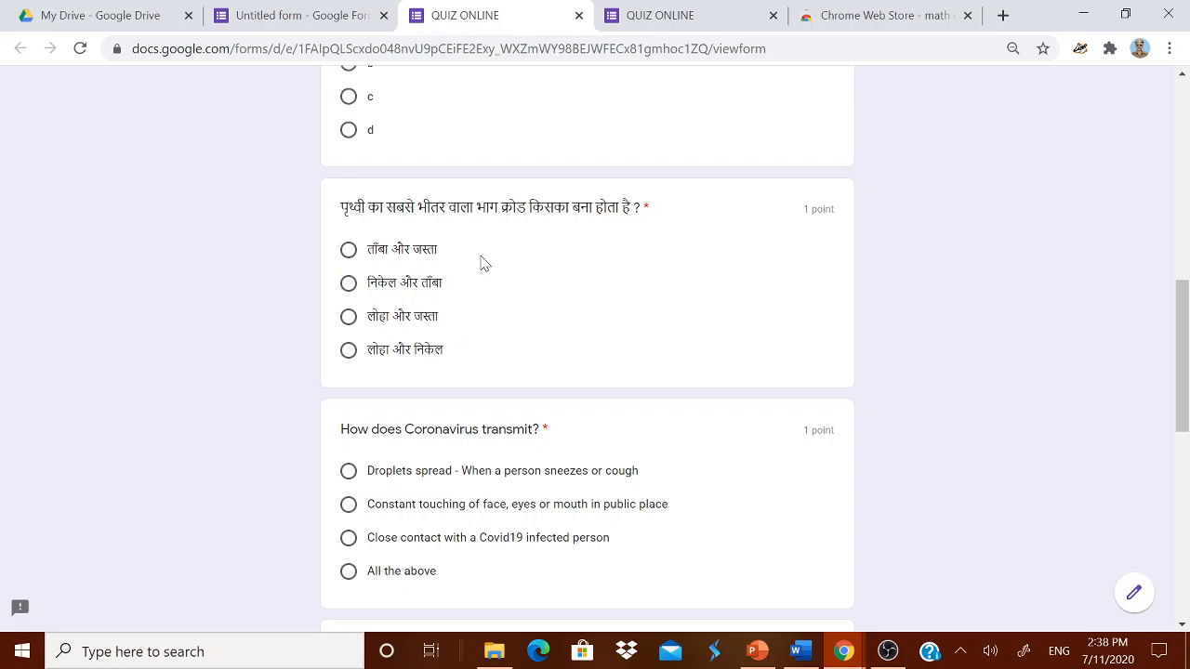
pyautogui.scroll(-3, 481, 260)
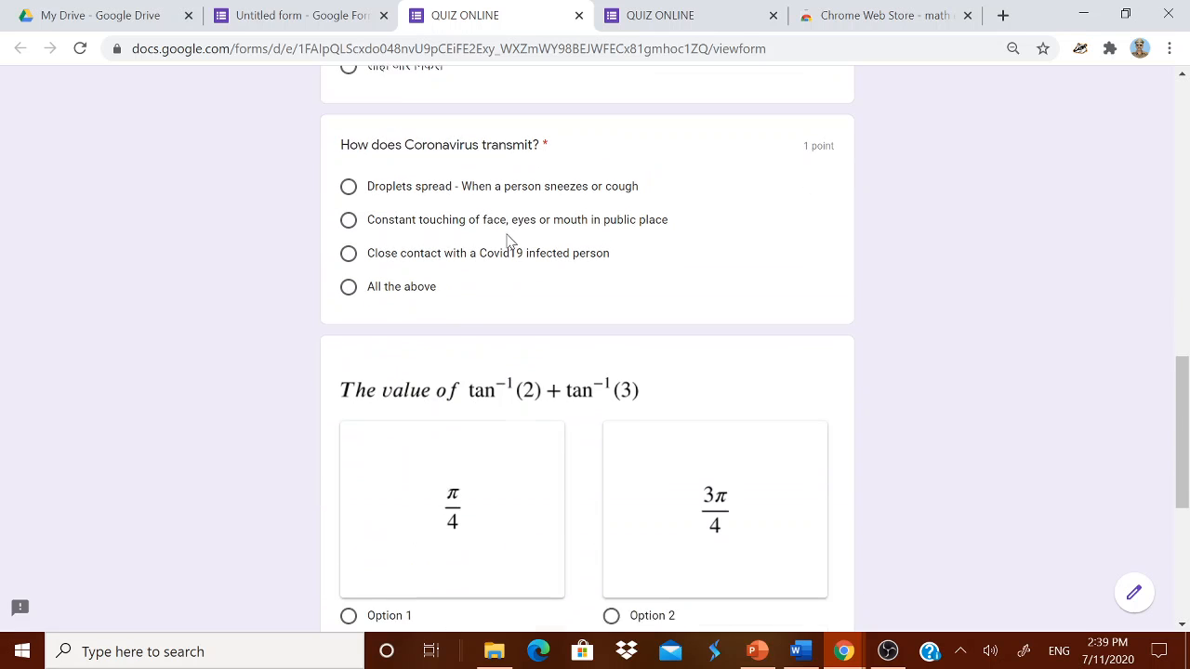
pyautogui.scroll(-2, 509, 243)
pyautogui.scroll(-1, 508, 243)
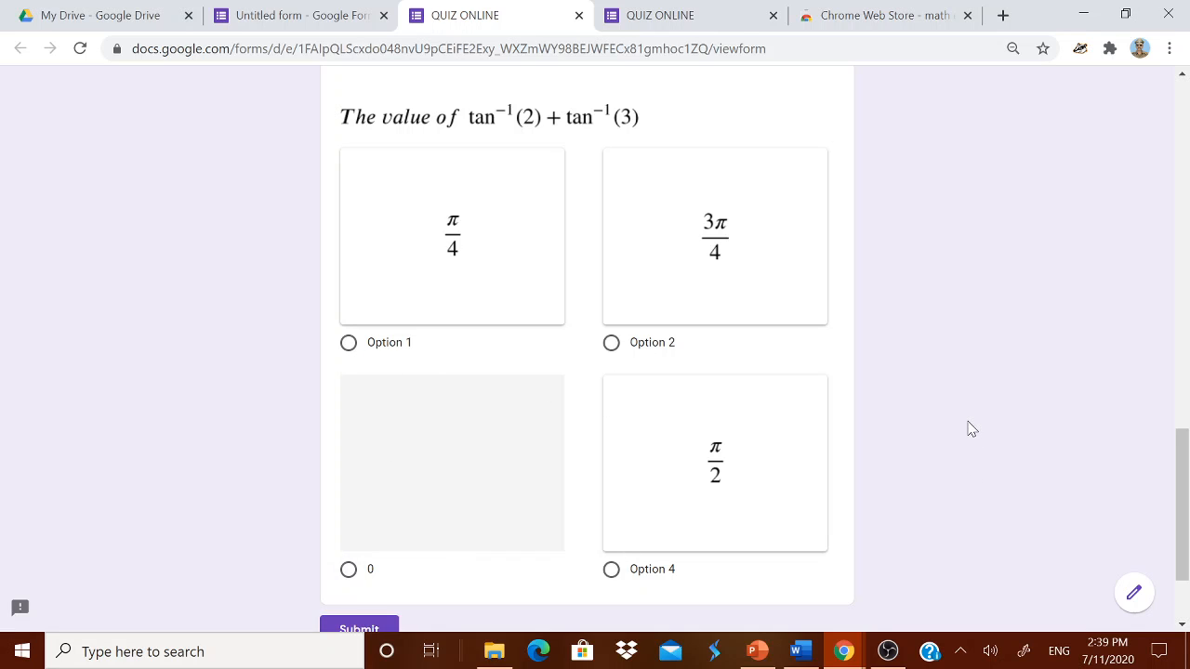
pyautogui.scroll(15, 972, 429)
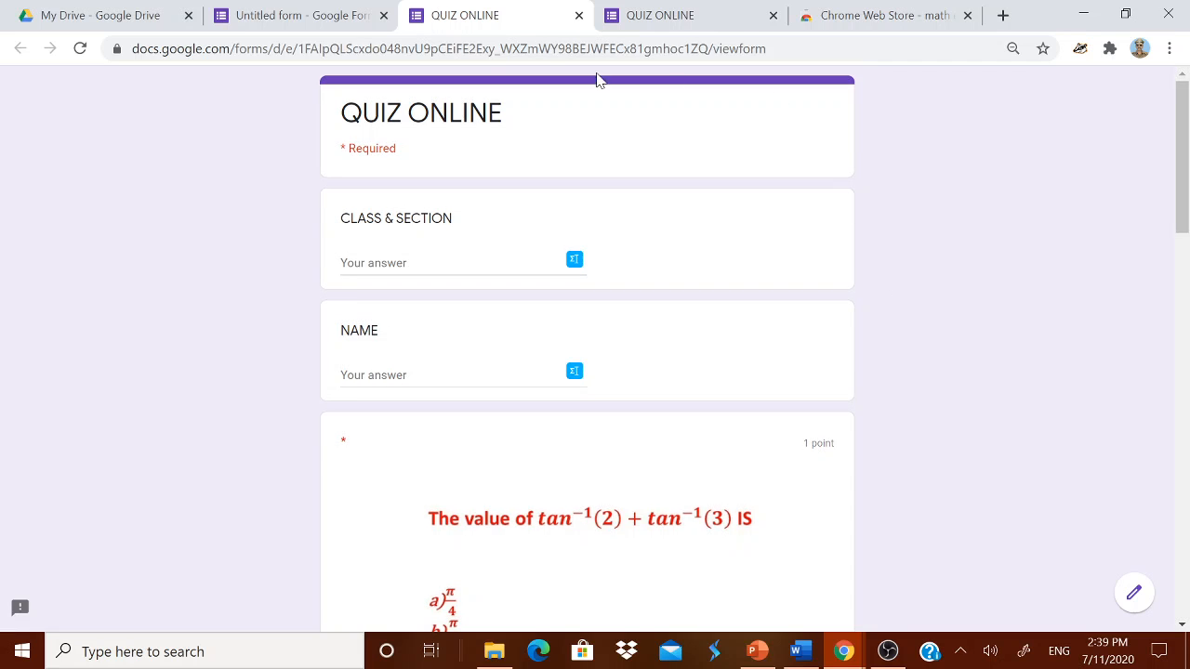
pyautogui.click(579, 16)
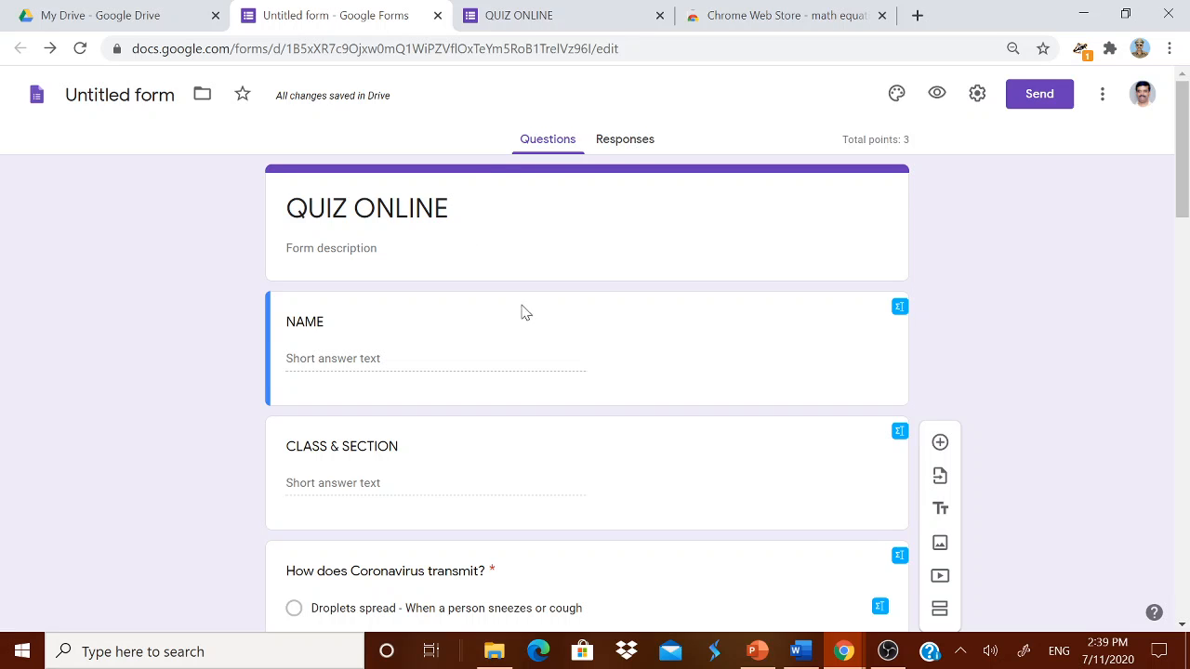
# Create a shortened link for sending the form and copy it
pyautogui.scroll(-10, 521, 311)
pyautogui.scroll(10, 605, 360)
pyautogui.click(1039, 95)
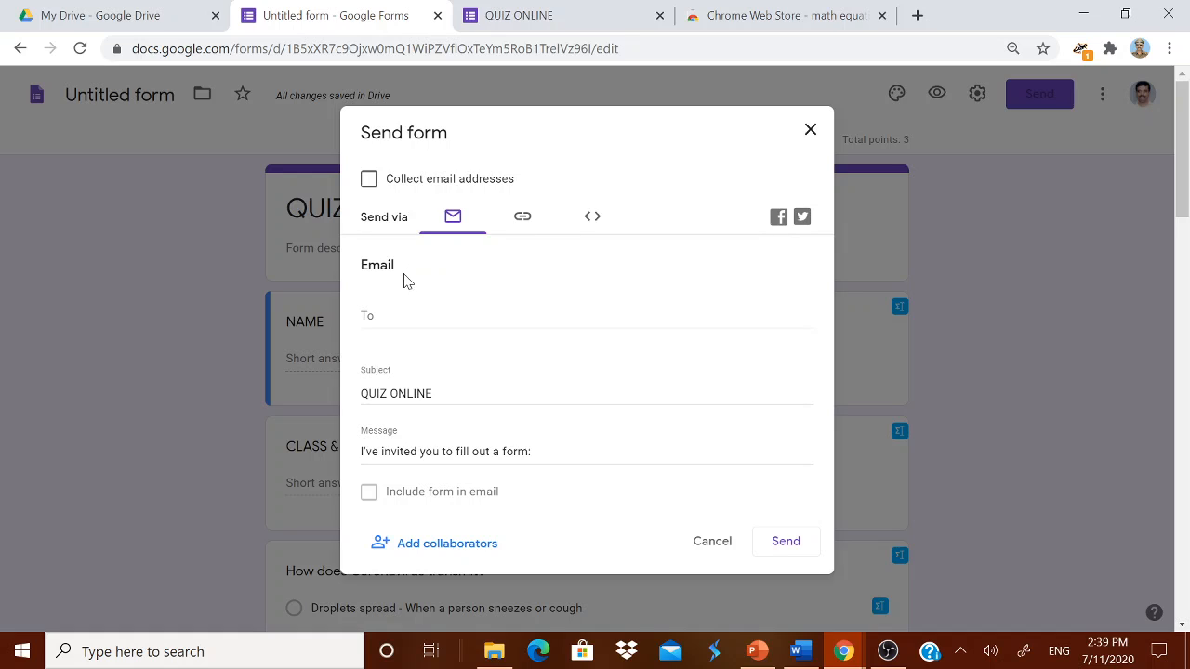
pyautogui.click(406, 306)
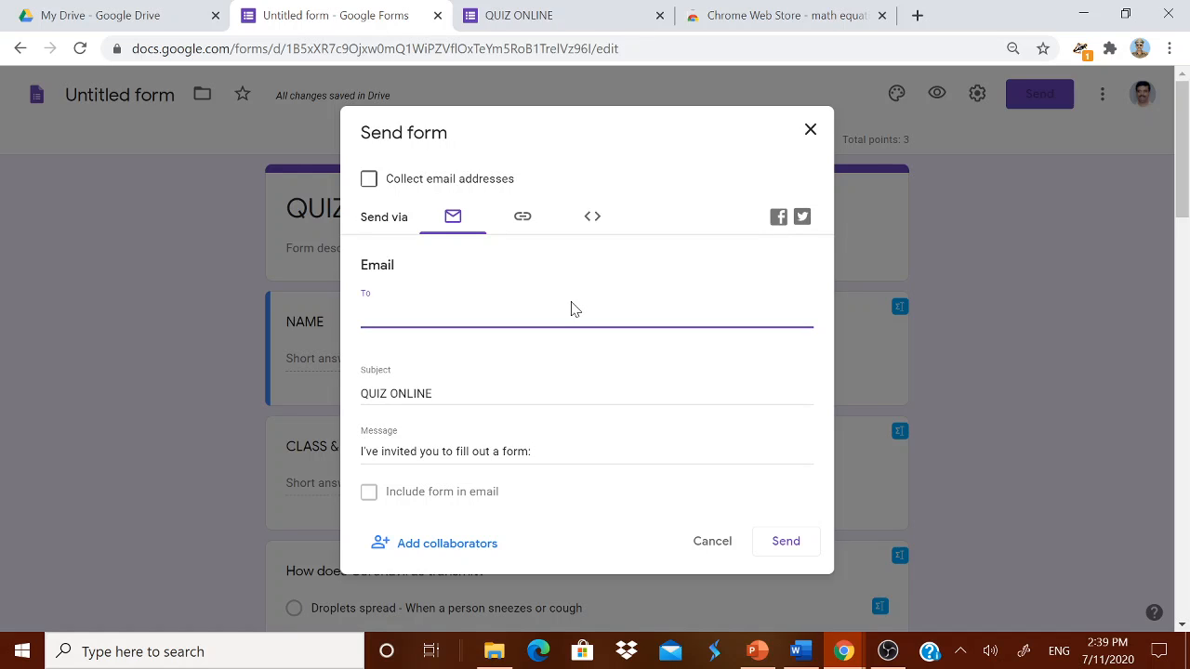
pyautogui.click(523, 220)
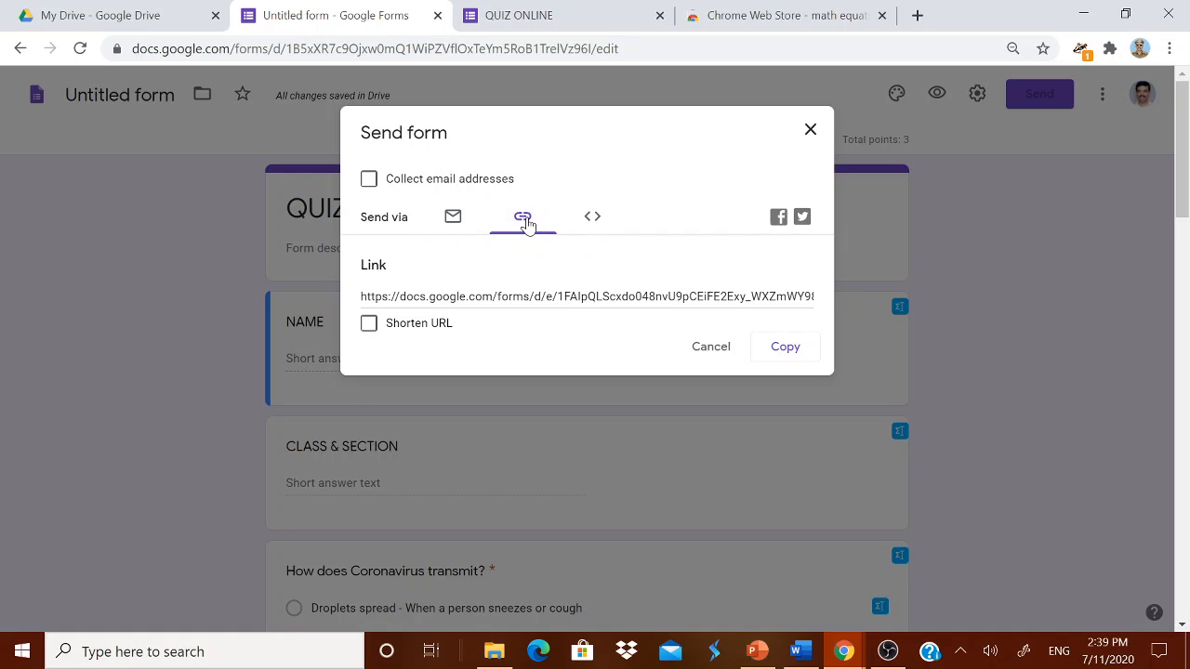
pyautogui.click(369, 330)
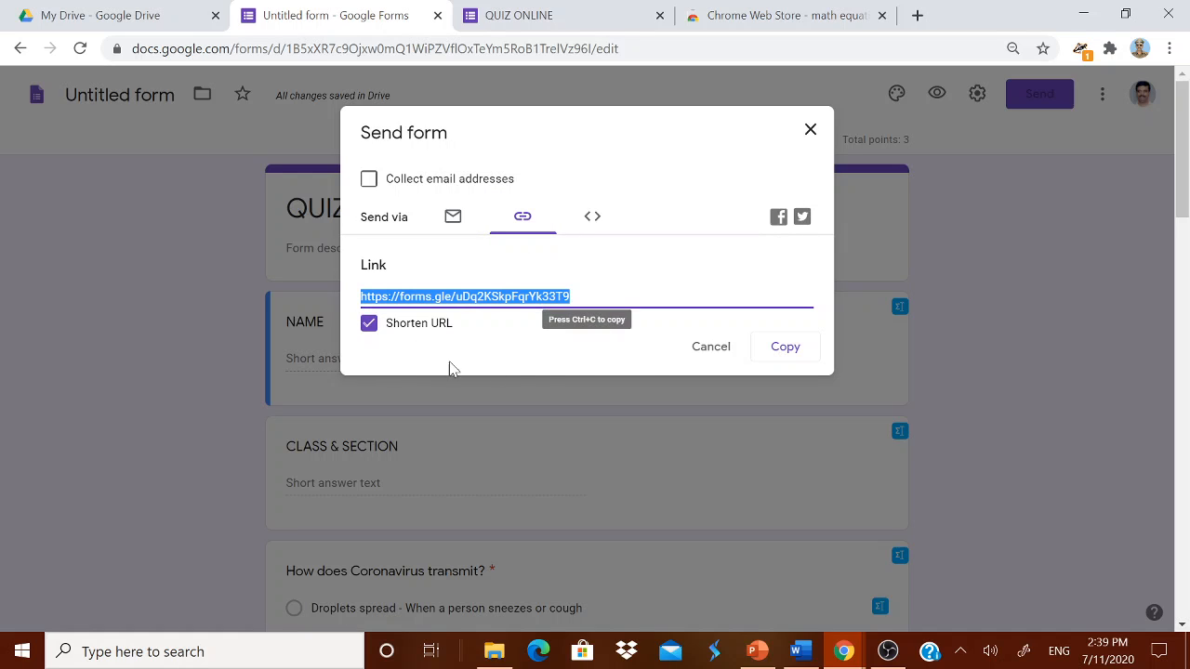
pyautogui.click(780, 351)
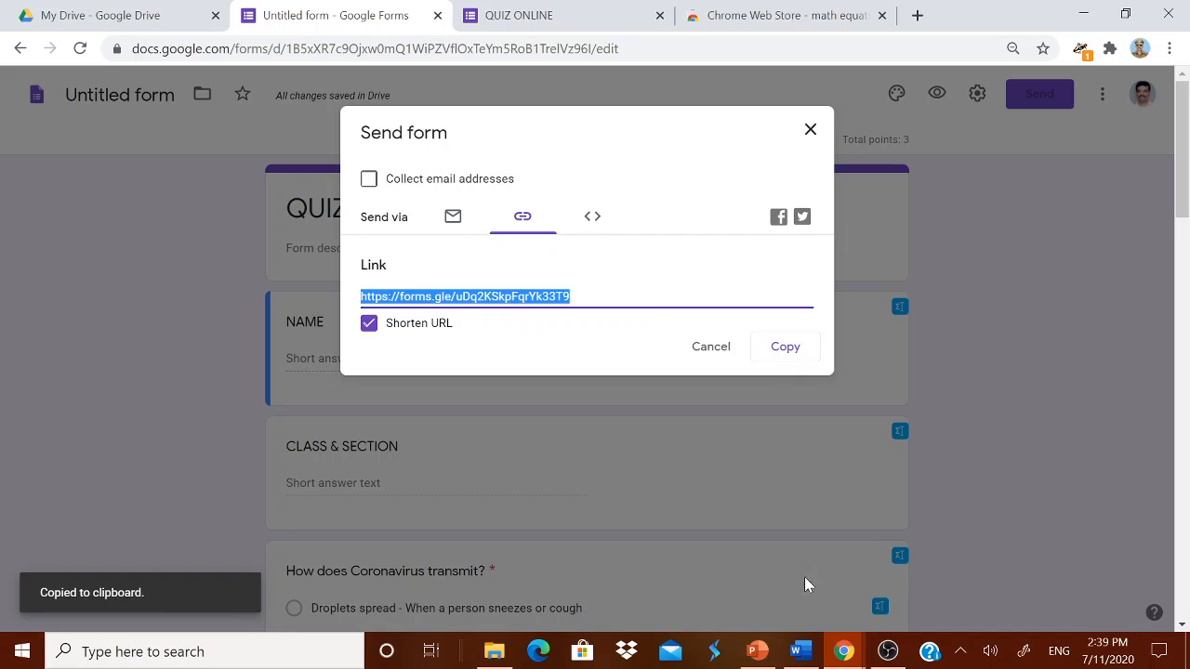
# Switch to the Google Meet window and send the copied form link to everyone in the meeting chat
pyautogui.moveTo(844, 651)
pyautogui.click(906, 605)
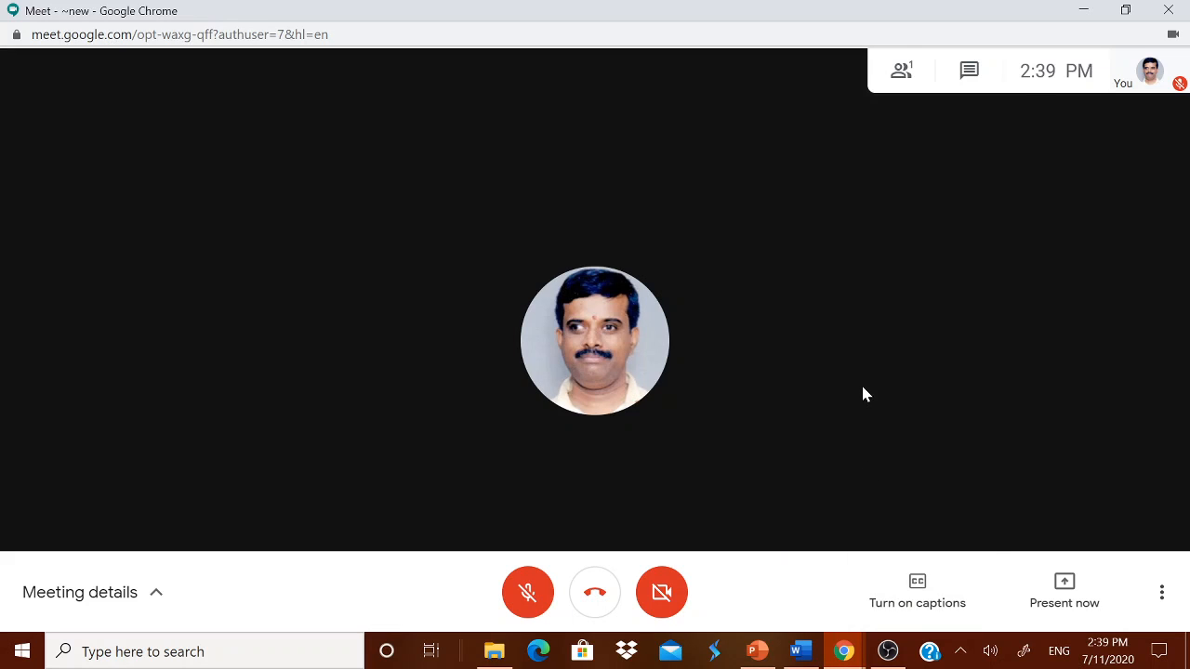
pyautogui.click(970, 79)
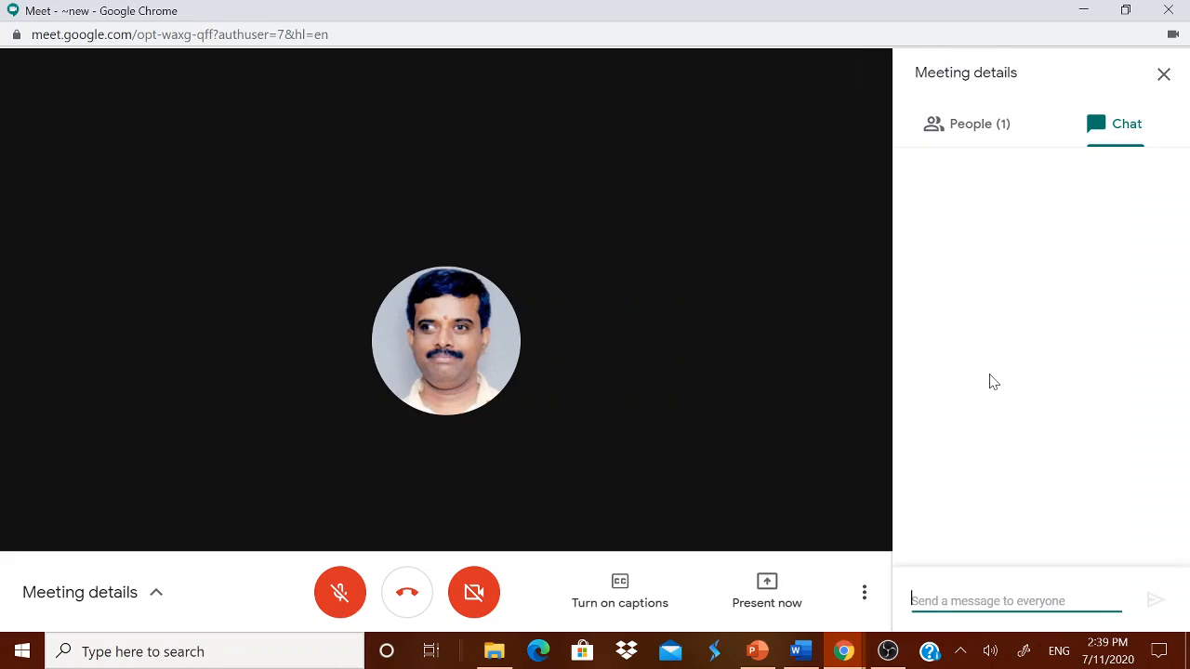
pyautogui.hotkey('ctrl', 'v')
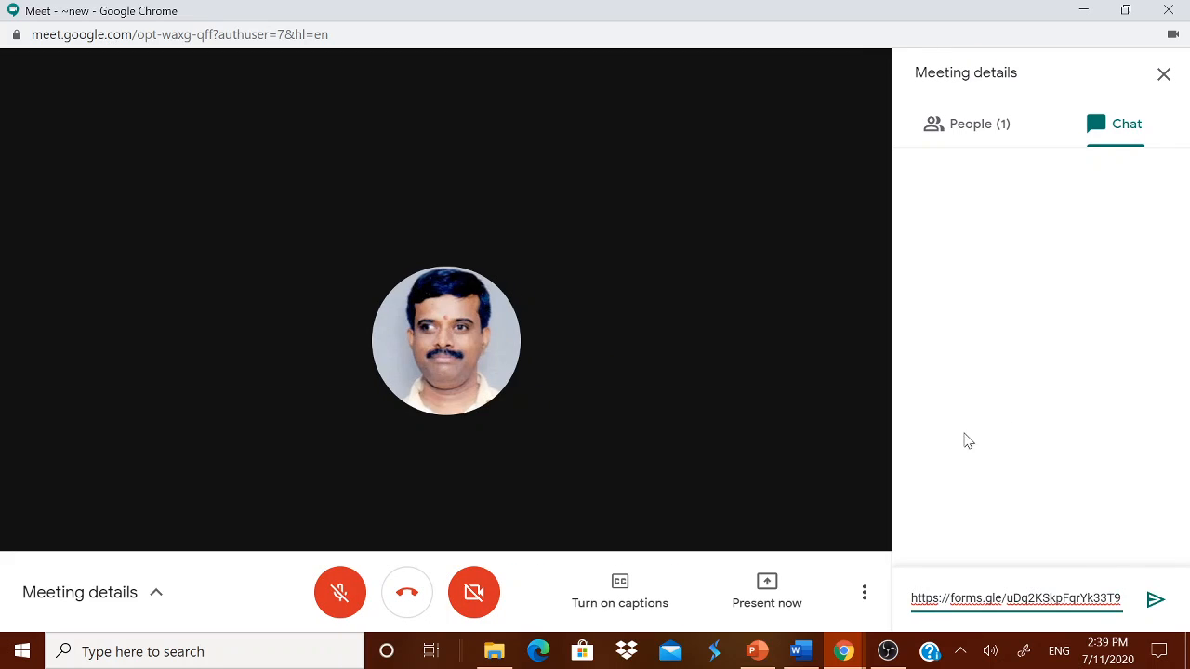
pyautogui.click(1157, 602)
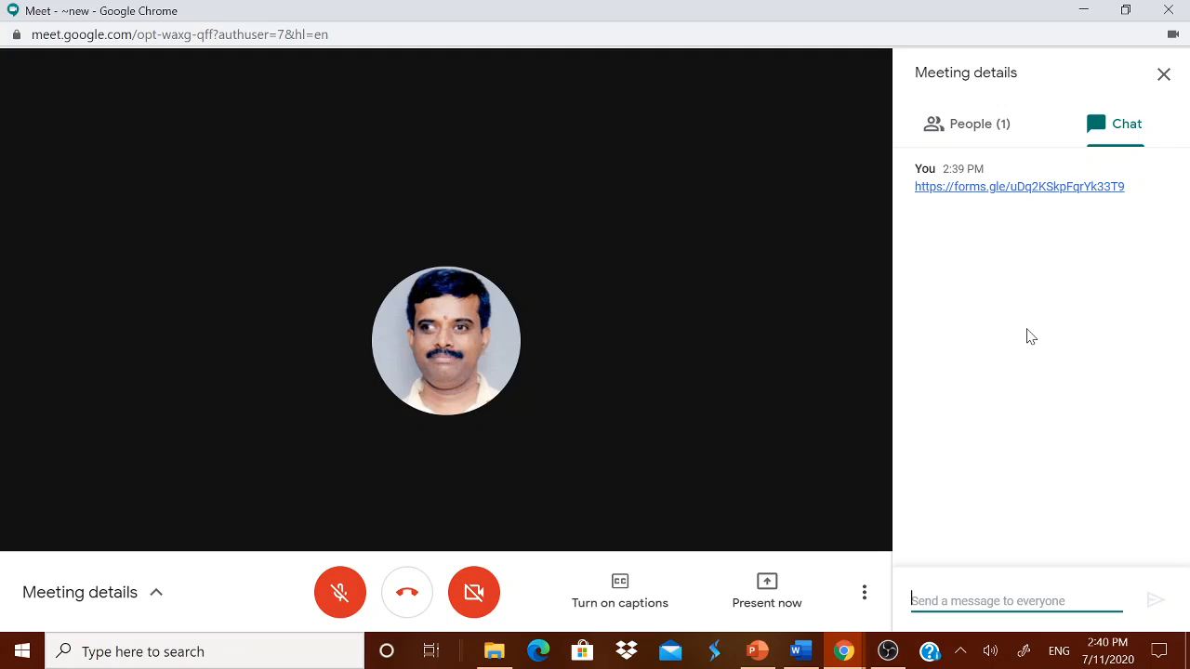
# Return to the Google Forms window, close the sending dialog and create a new spreadsheet named Untitled form (Responses) for the form's responses
pyautogui.click(843, 652)
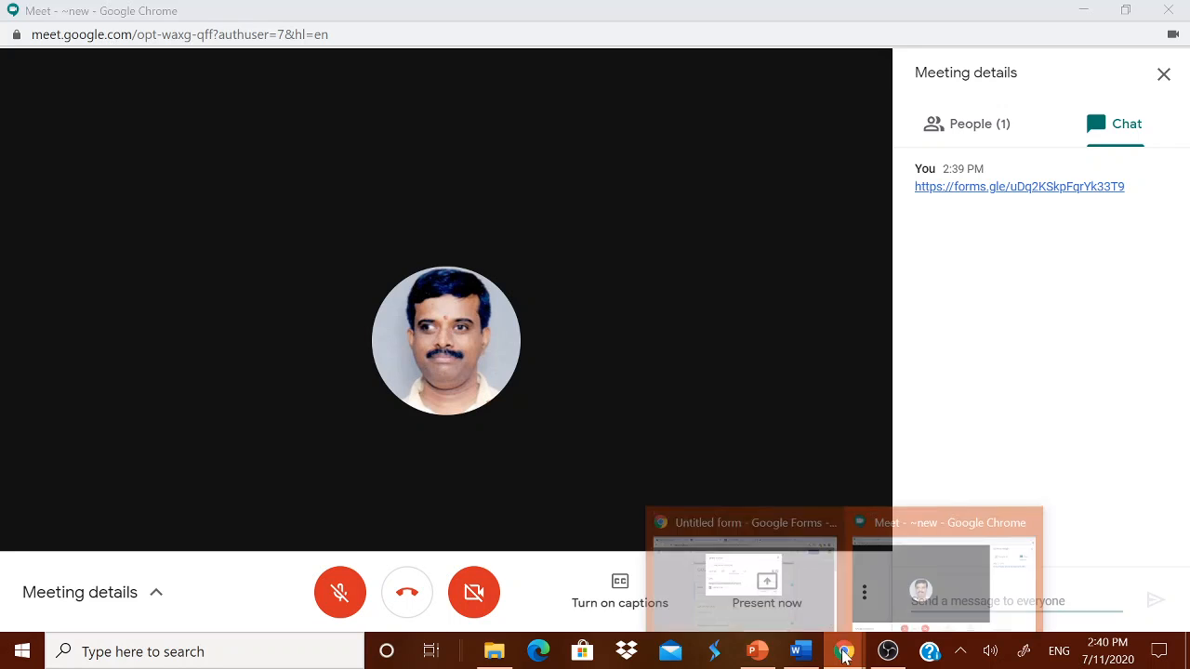
pyautogui.click(800, 601)
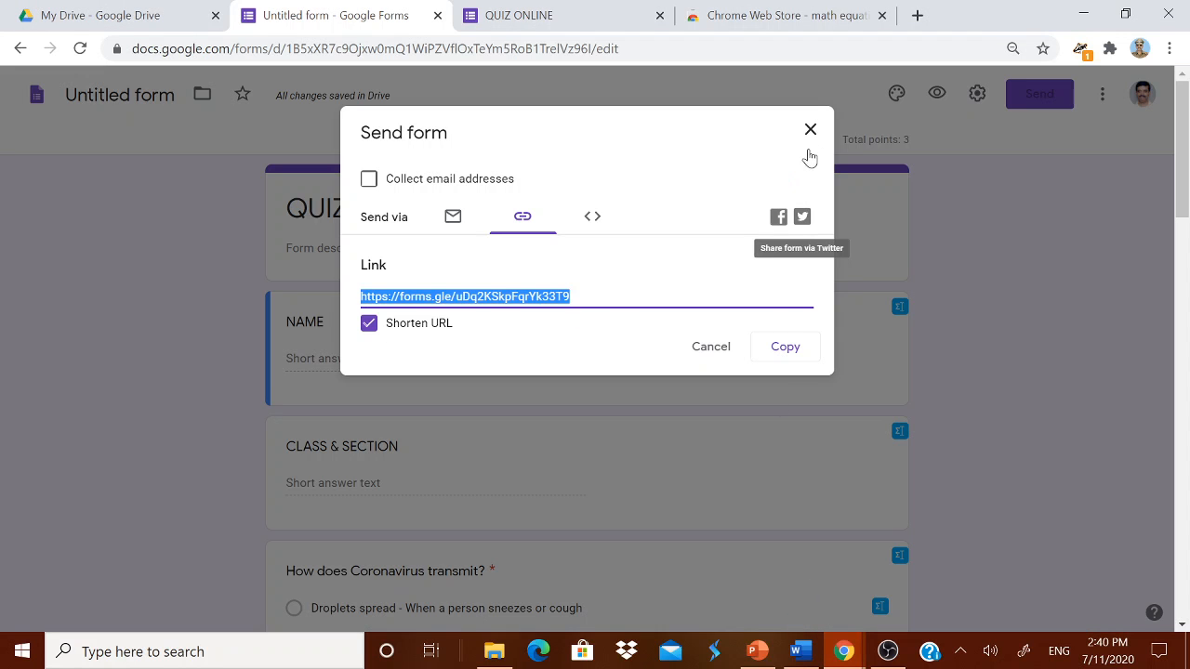
pyautogui.click(809, 130)
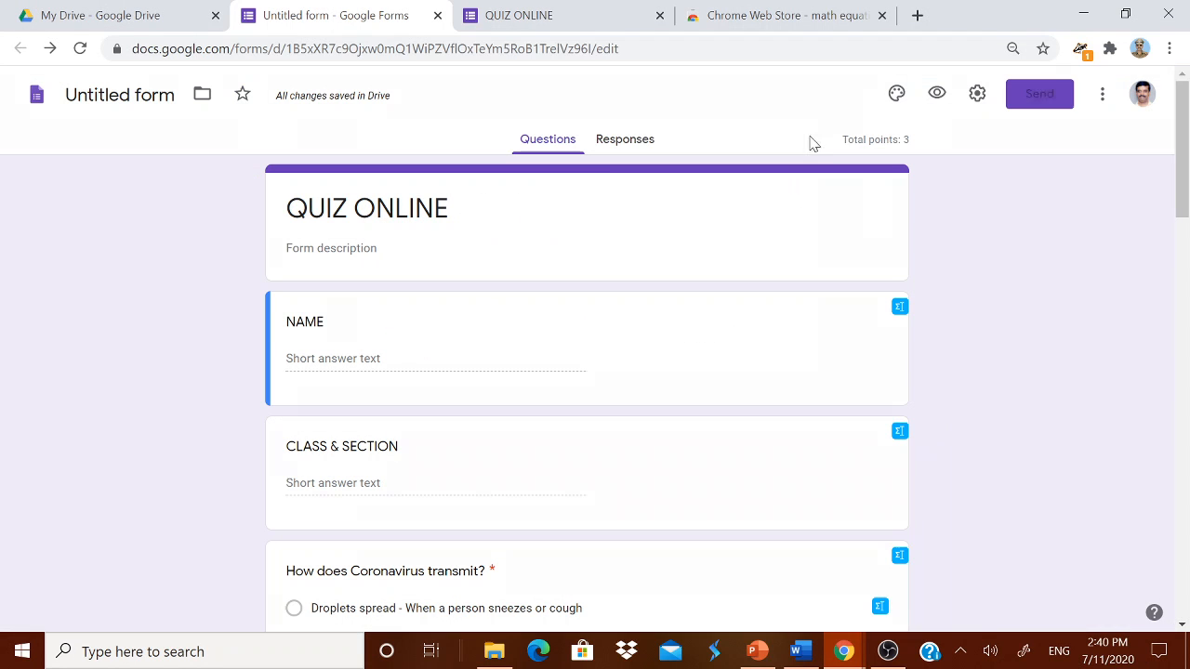
pyautogui.click(622, 149)
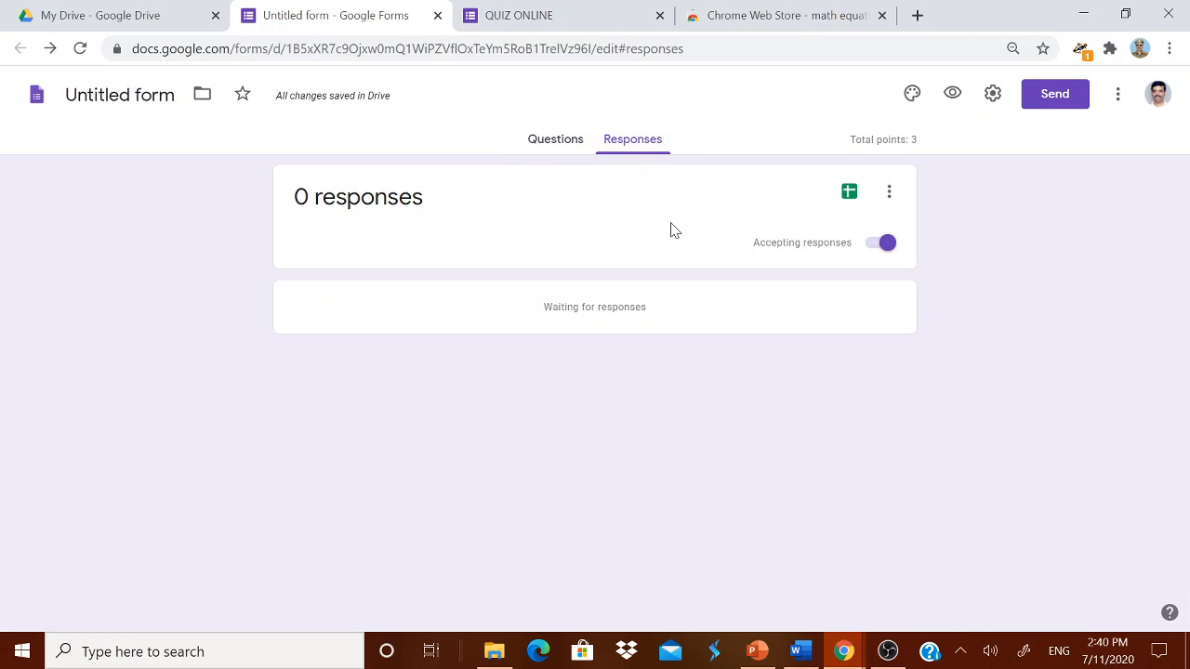
pyautogui.click(847, 192)
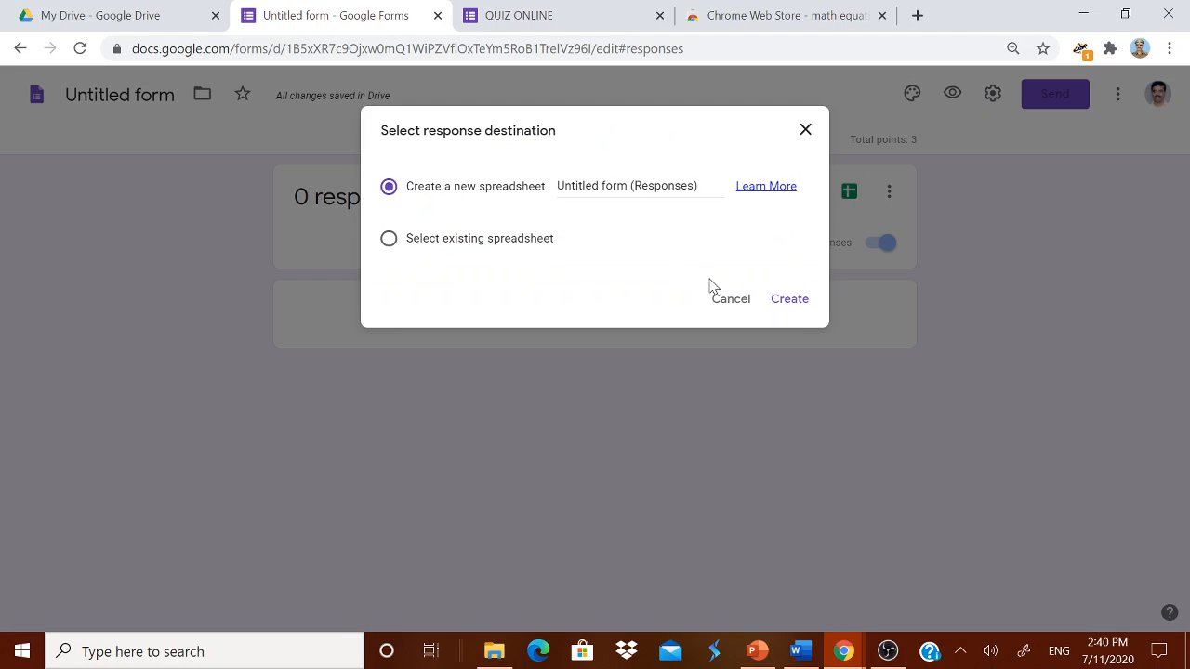
pyautogui.click(788, 301)
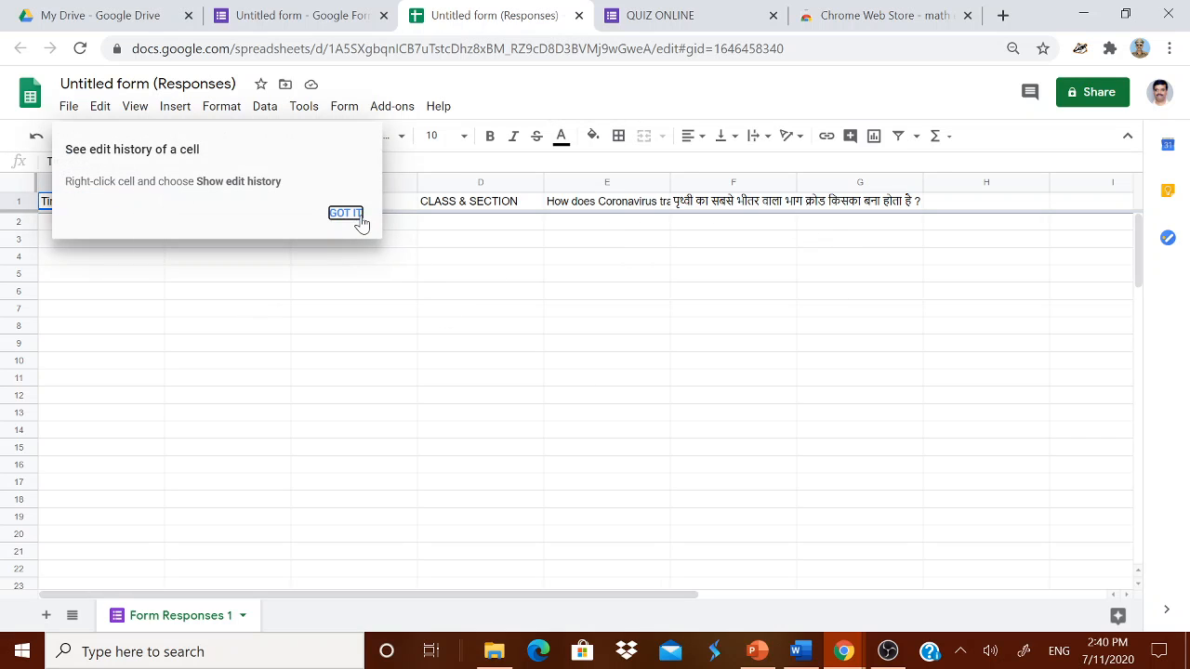
# Dismiss the edit history tip and examine the download formats offered for the response spreadsheet, such as Microsoft Excel (.xlsx)
pyautogui.click(360, 221)
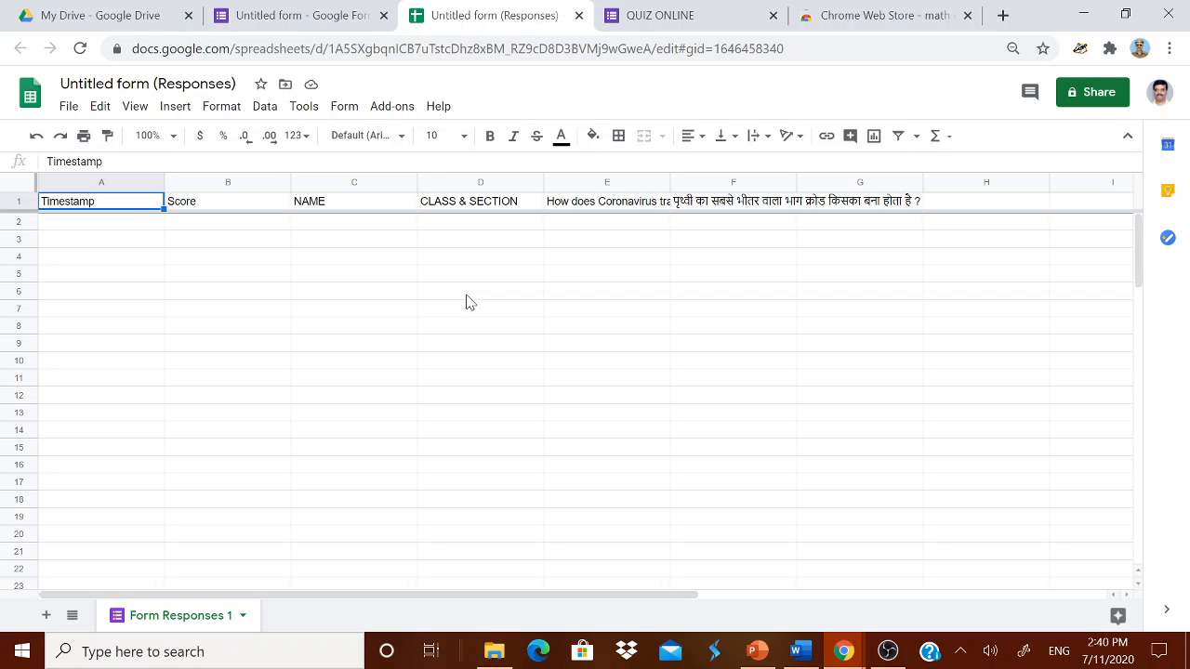
pyautogui.click(70, 110)
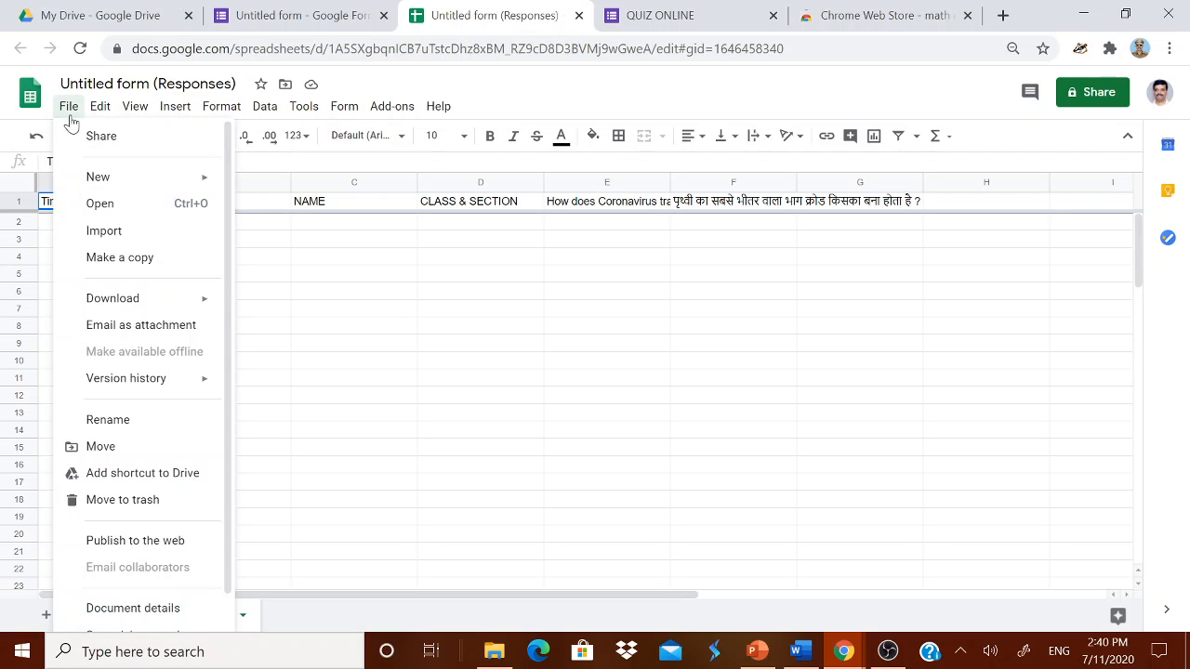
pyautogui.moveTo(144, 305)
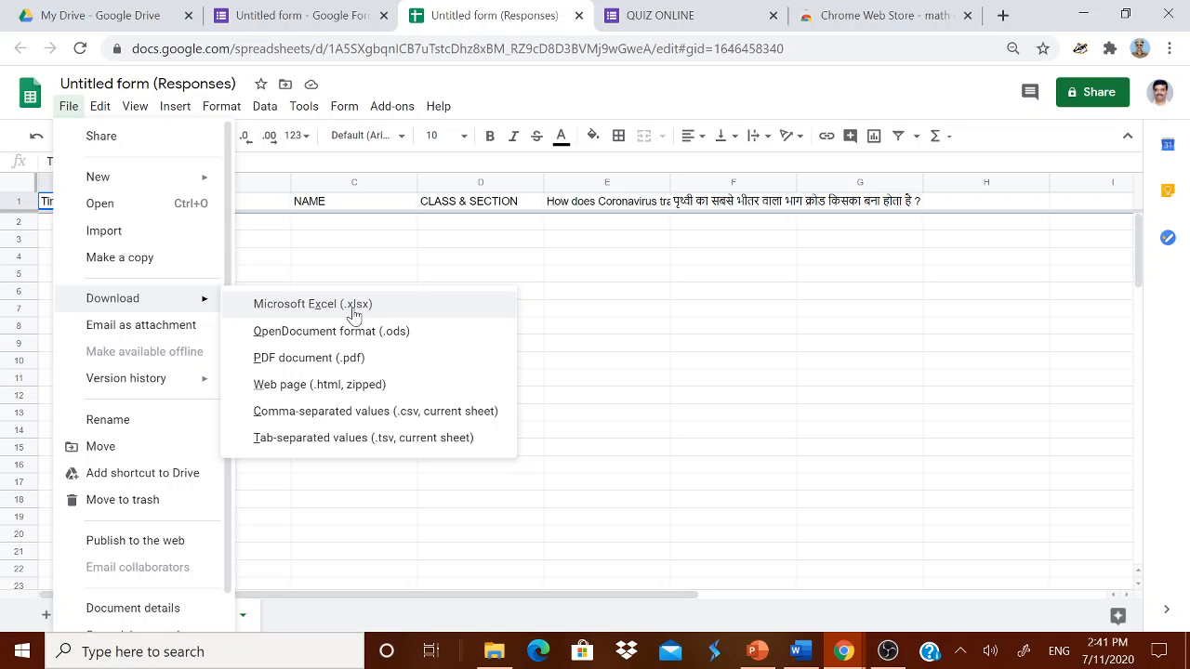
# Switch to QUIZ ONLINE USING GOOGLE FORM.pptx in PowerPoint and select slide 4
pyautogui.click(755, 649)
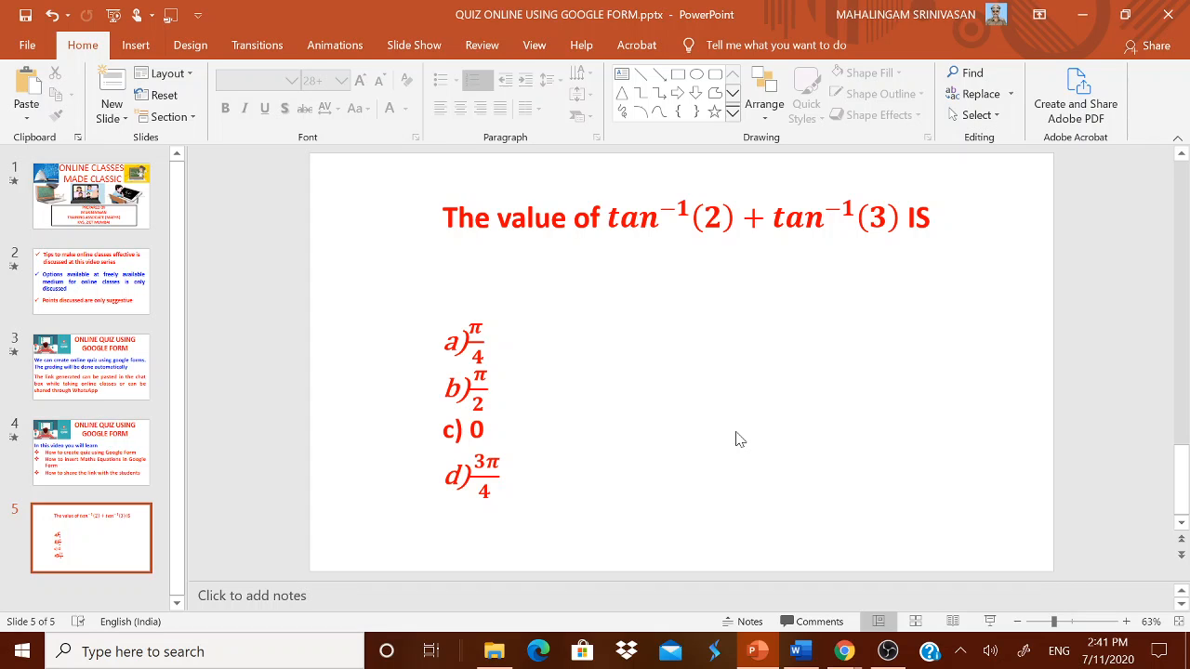
pyautogui.click(91, 452)
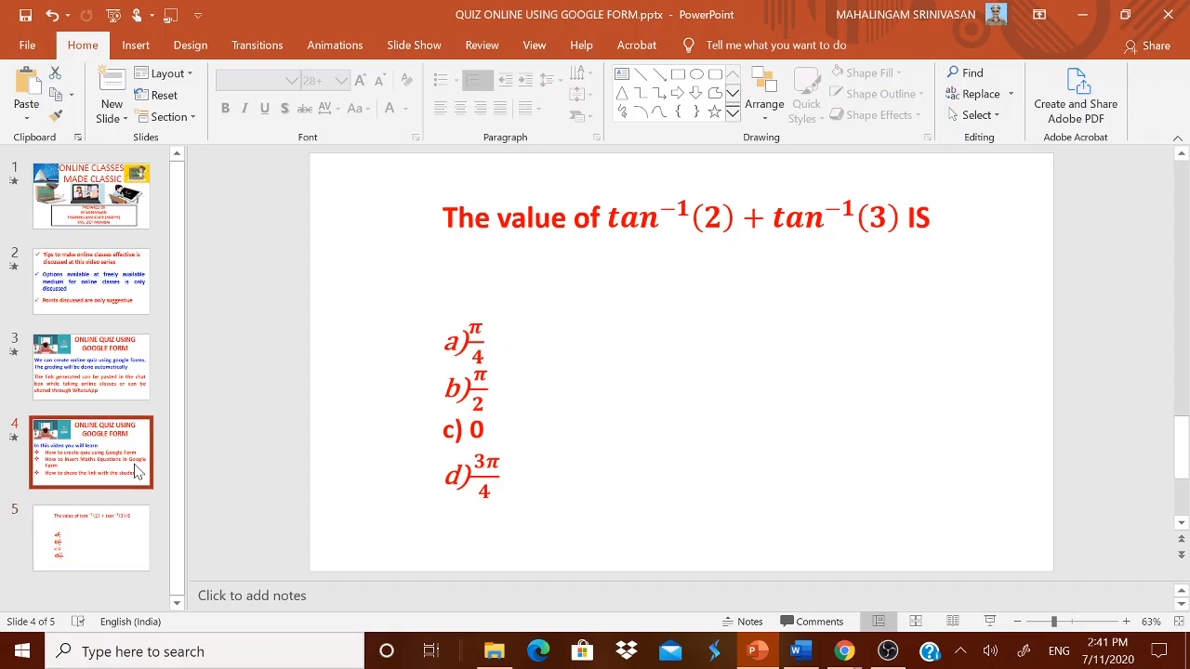